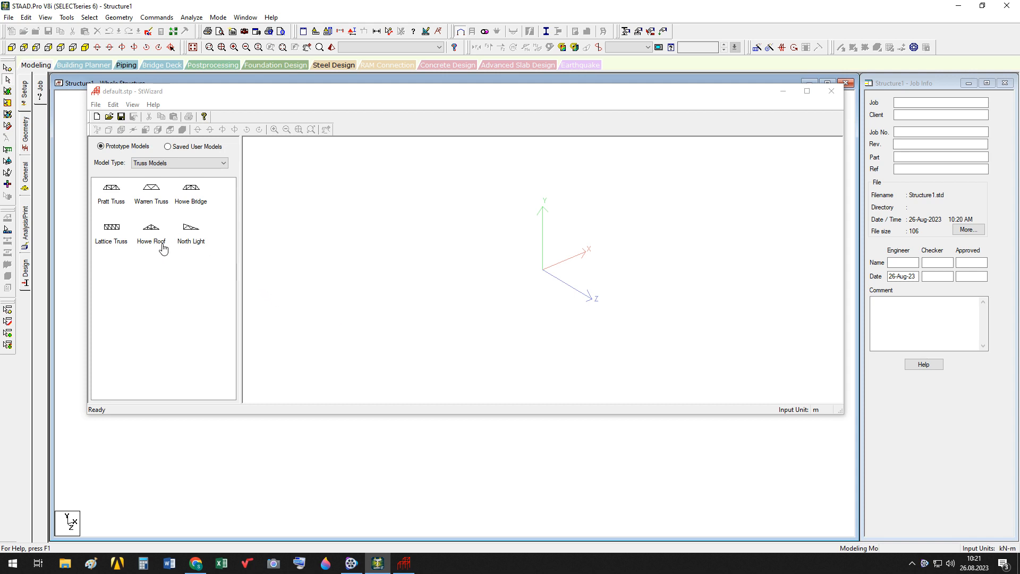
Start a Bay Frame prototype from the Frame Models in the structure wizard
{"action": "left_click", "coordinate": [223, 163]}
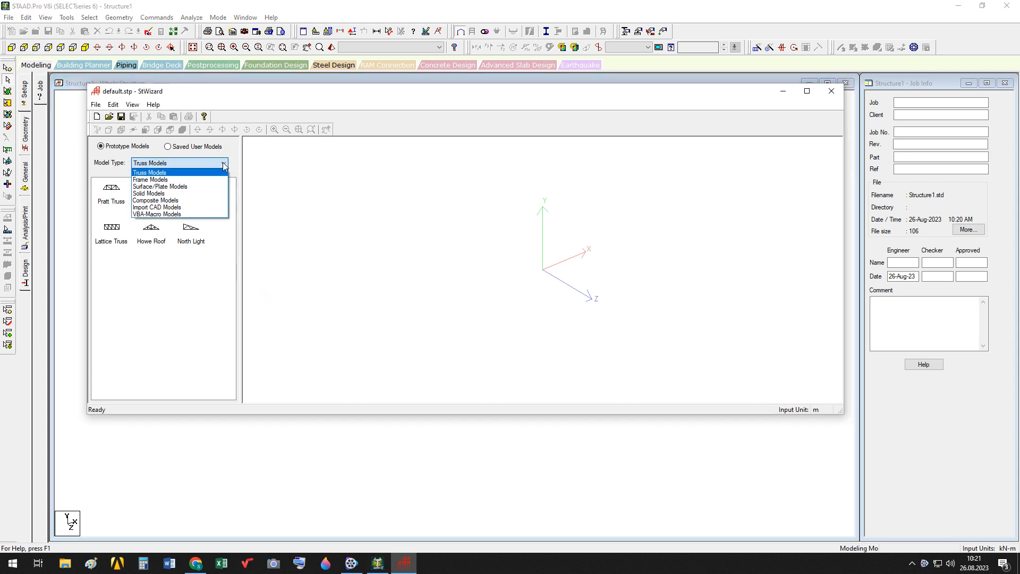
{"action": "left_click", "coordinate": [151, 179]}
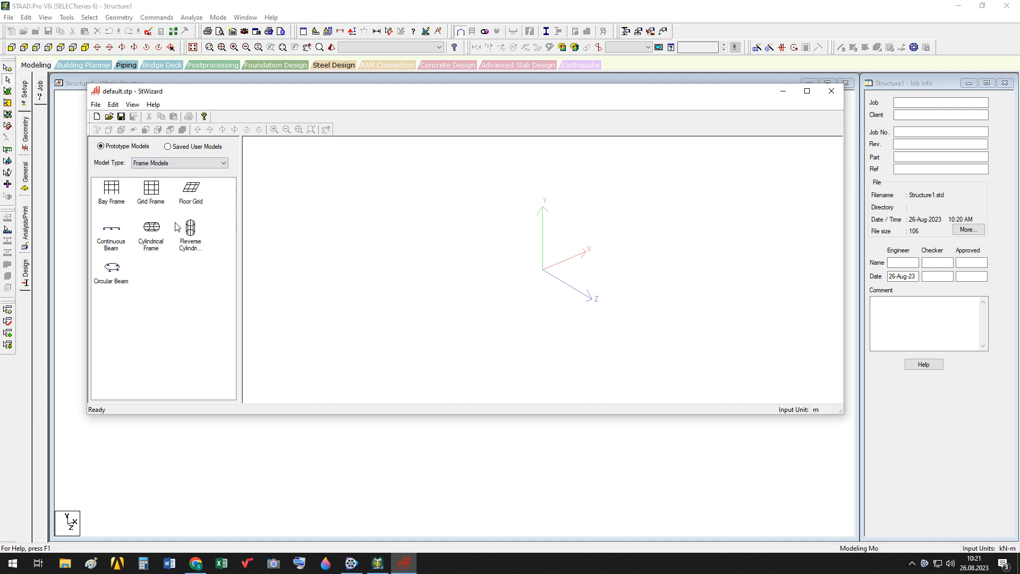
{"action": "left_click", "coordinate": [115, 196]}
{"action": "double_click", "coordinate": [118, 199]}
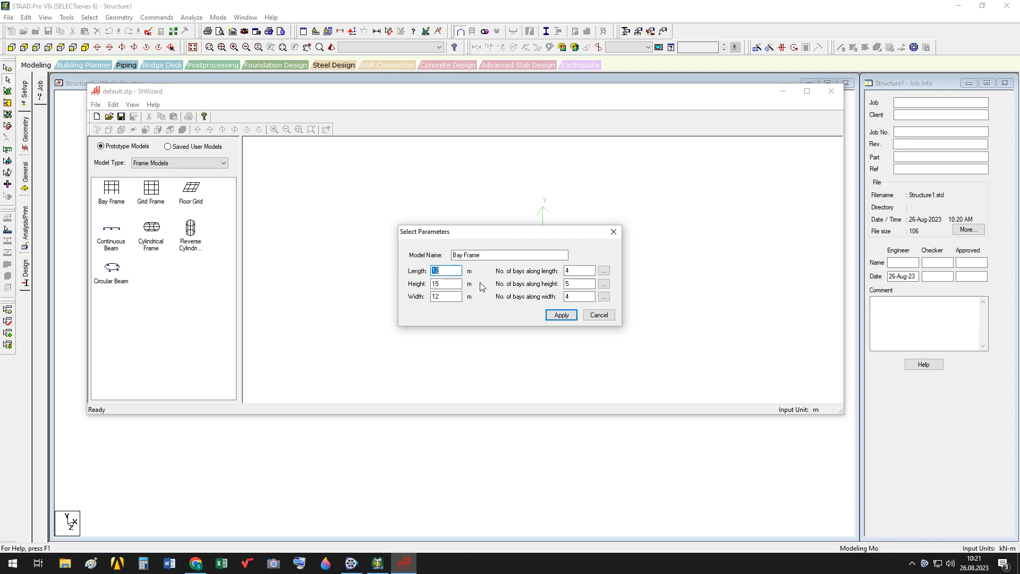
Set the bay frame's length to 6 m and width to 8 m, with 2 bays along both the length and the width
{"action": "type", "text": "5"}
{"action": "double_click", "coordinate": [431, 296]}
{"action": "type", "text": "5"}
{"action": "left_click", "coordinate": [428, 270]}
{"action": "type", "text": "3"}
{"action": "left_click_drag", "start_coordinate": [439, 271], "coordinate": [418, 301]}
{"action": "type", "text": "6"}
{"action": "left_click_drag", "start_coordinate": [588, 271], "coordinate": [534, 293]}
{"action": "type", "text": "22"}
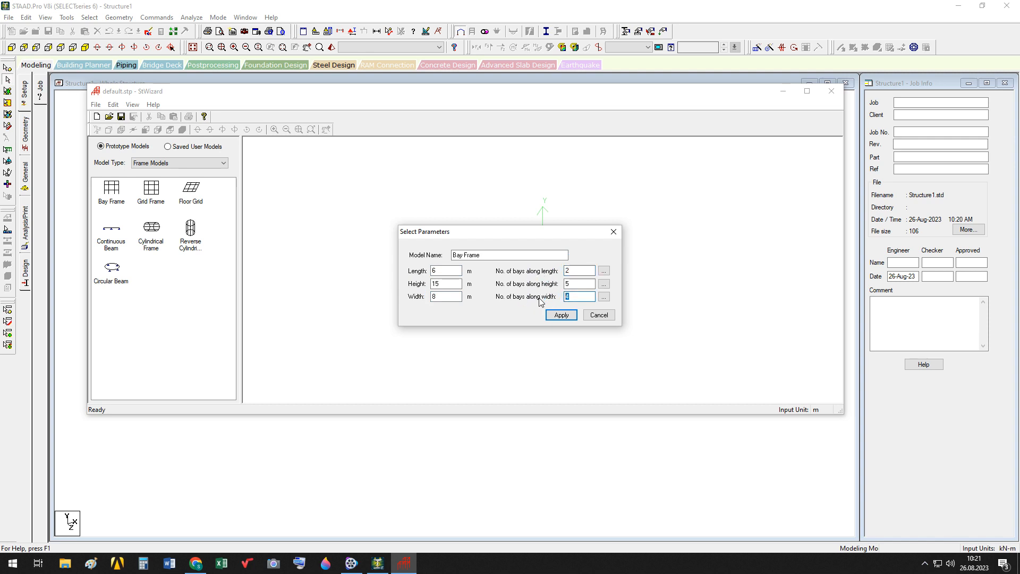
Set the bay frame's height to 6 m with 2 bays along the height
{"action": "left_click_drag", "start_coordinate": [448, 287], "coordinate": [407, 281]}
{"action": "type", "text": "6"}
{"action": "left_click_drag", "start_coordinate": [567, 280], "coordinate": [529, 287]}
{"action": "type", "text": "2"}
Check the individual bay spacings along the length, height and width without changing them
{"action": "left_click", "coordinate": [606, 272]}
{"action": "left_click", "coordinate": [561, 336]}
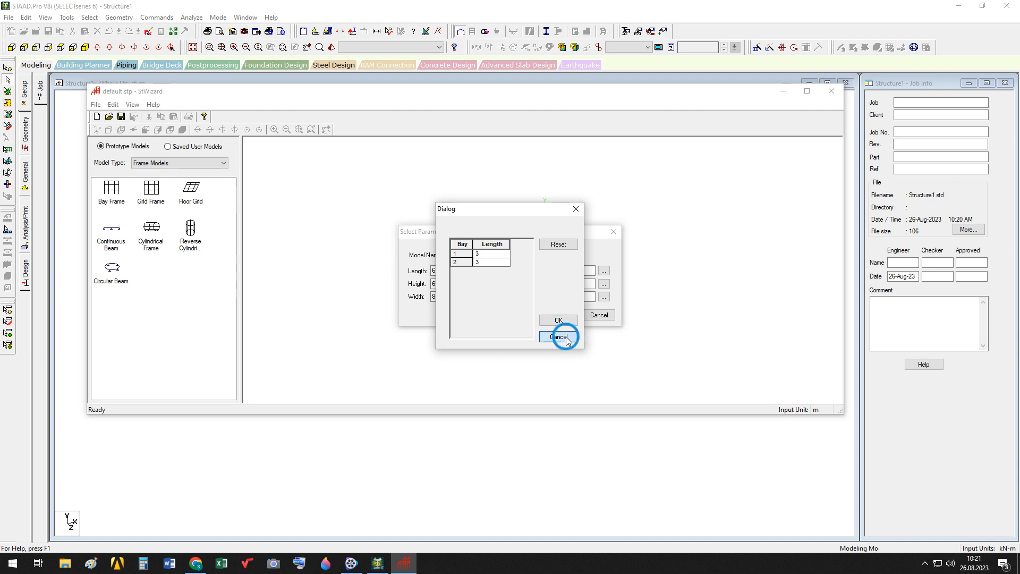
{"action": "left_click", "coordinate": [603, 283]}
{"action": "left_click", "coordinate": [558, 336]}
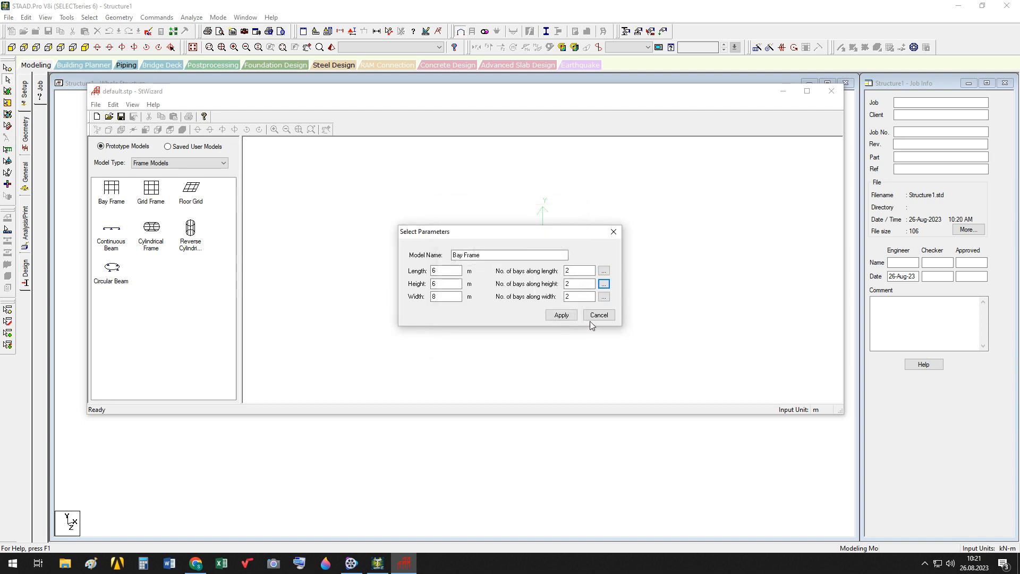
{"action": "left_click", "coordinate": [603, 297]}
{"action": "left_click", "coordinate": [558, 337]}
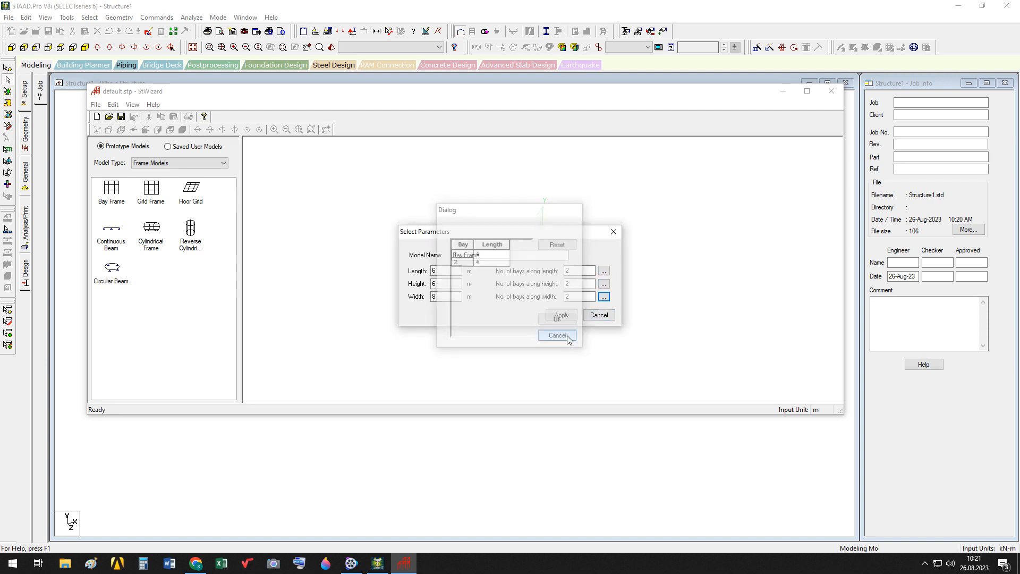
Generate the bay frame and merge the prototype into the STAAD.Pro structure at the default position
{"action": "left_click", "coordinate": [557, 316]}
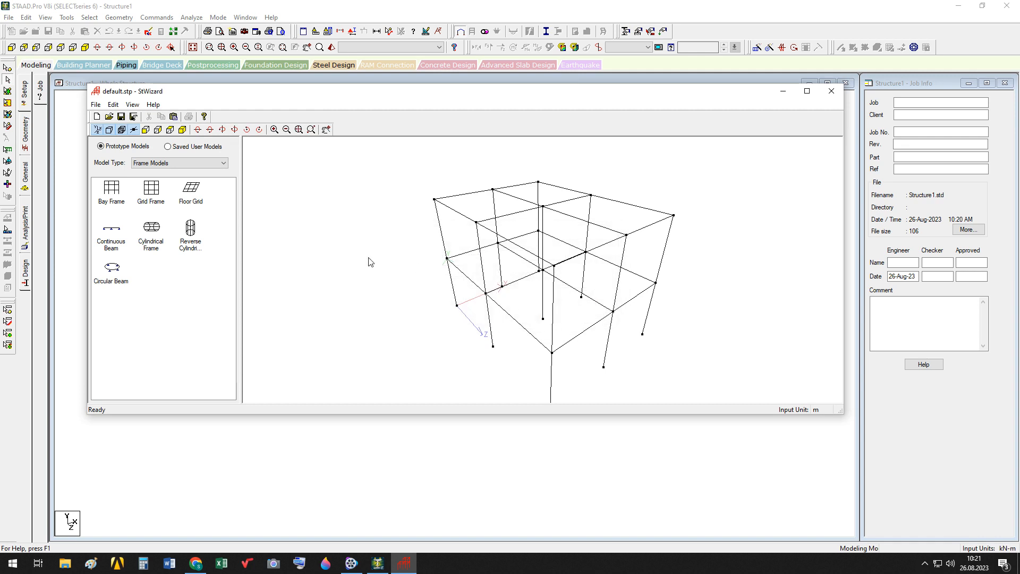
{"action": "left_click", "coordinate": [173, 116]}
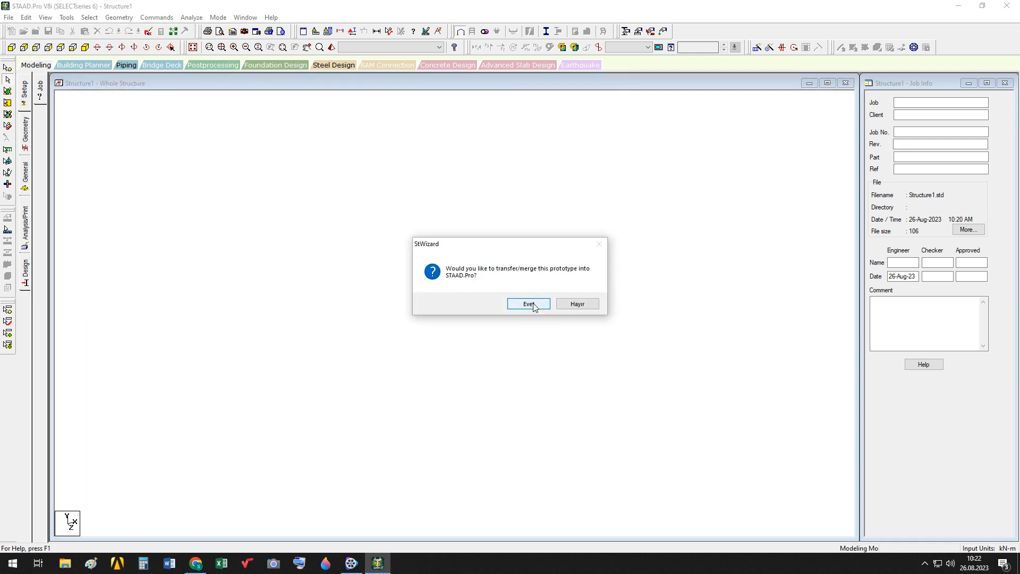
{"action": "left_click", "coordinate": [531, 304]}
{"action": "left_click", "coordinate": [562, 236]}
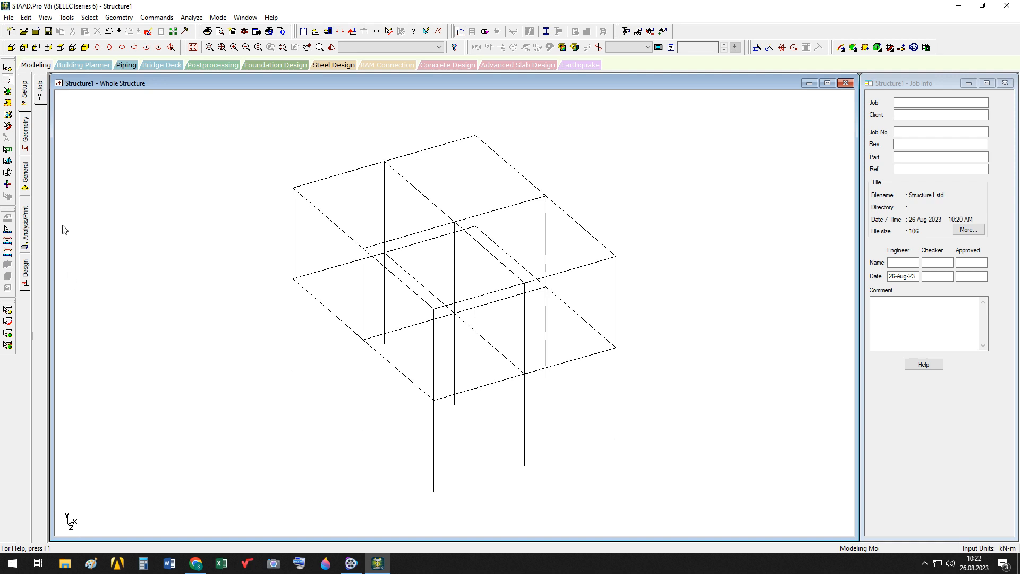
Create a fixed support definition for the structure
{"action": "left_click", "coordinate": [25, 176]}
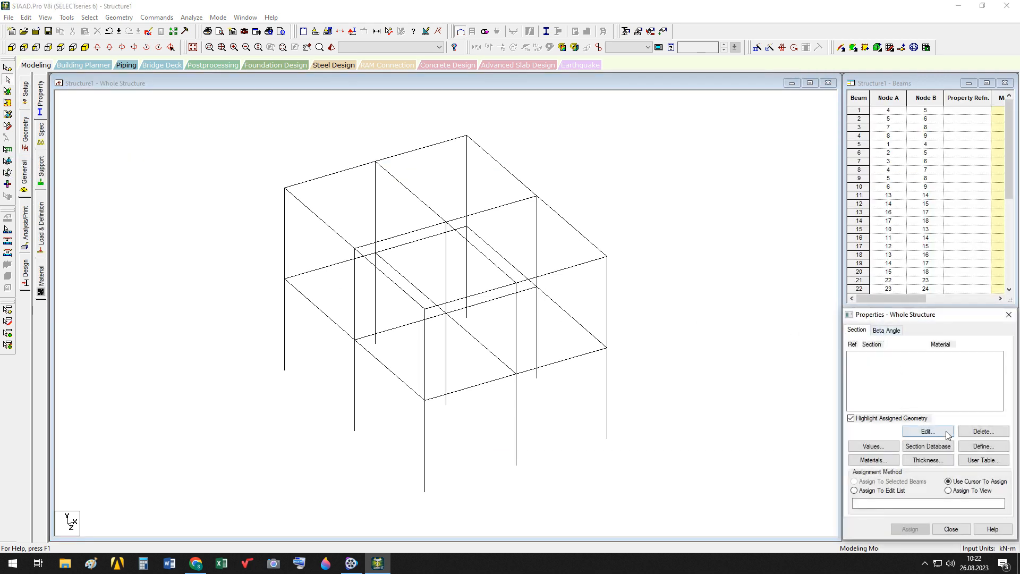
{"action": "left_click", "coordinate": [42, 172]}
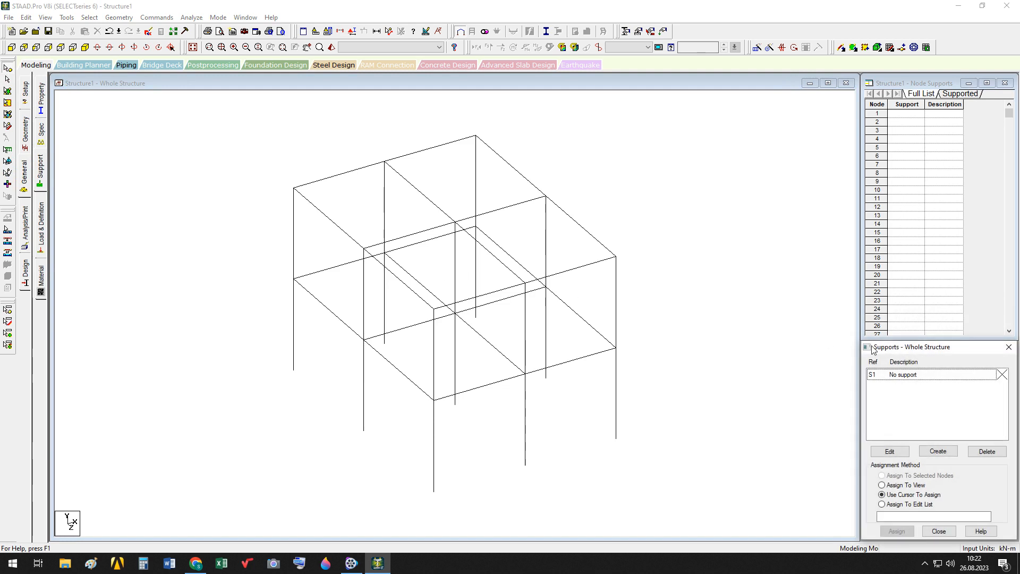
{"action": "left_click", "coordinate": [938, 451]}
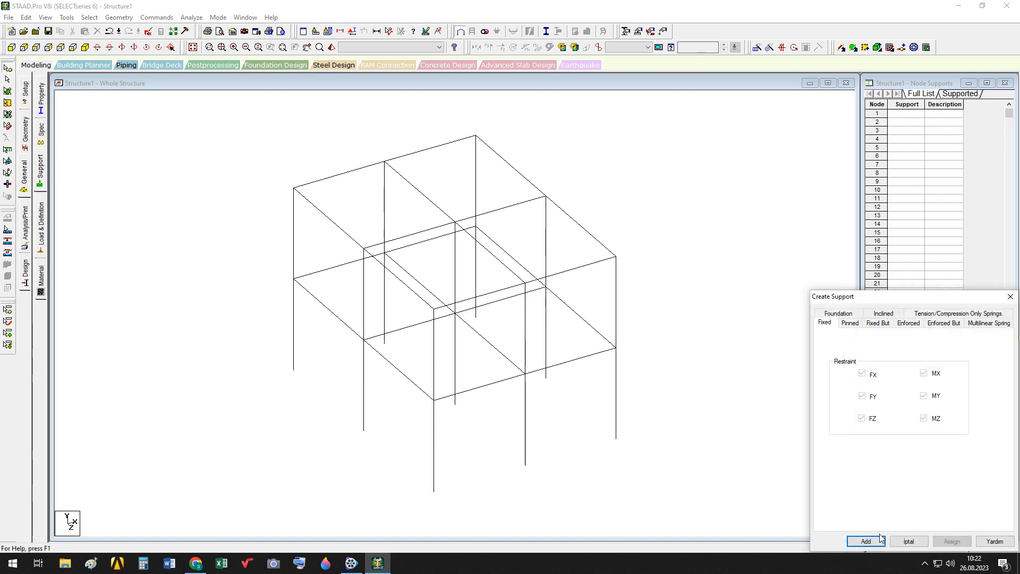
{"action": "left_click", "coordinate": [863, 541]}
Assign the fixed support to all column base nodes and return to the isometric view
{"action": "left_click", "coordinate": [902, 387]}
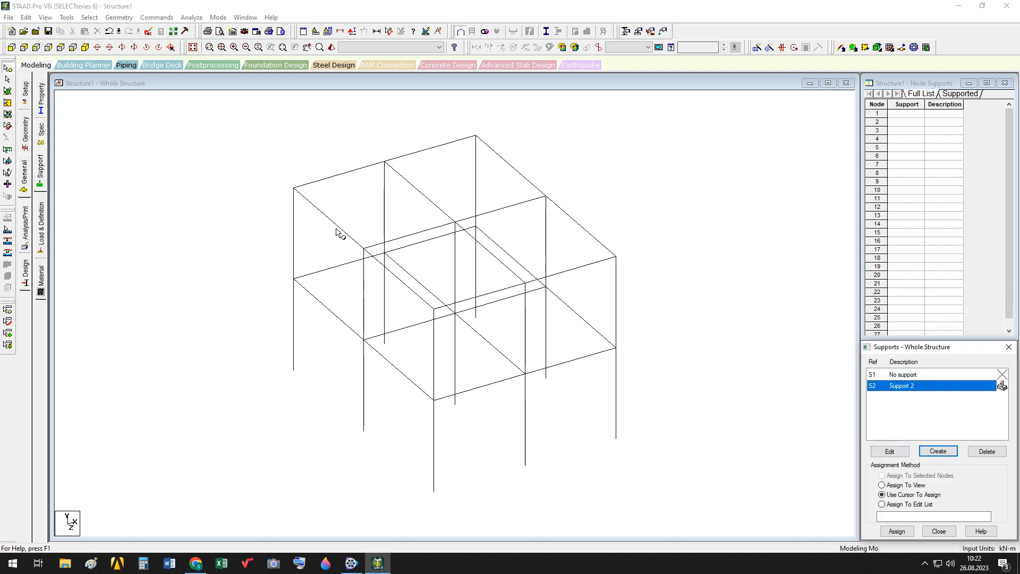
{"action": "left_click", "coordinate": [11, 47]}
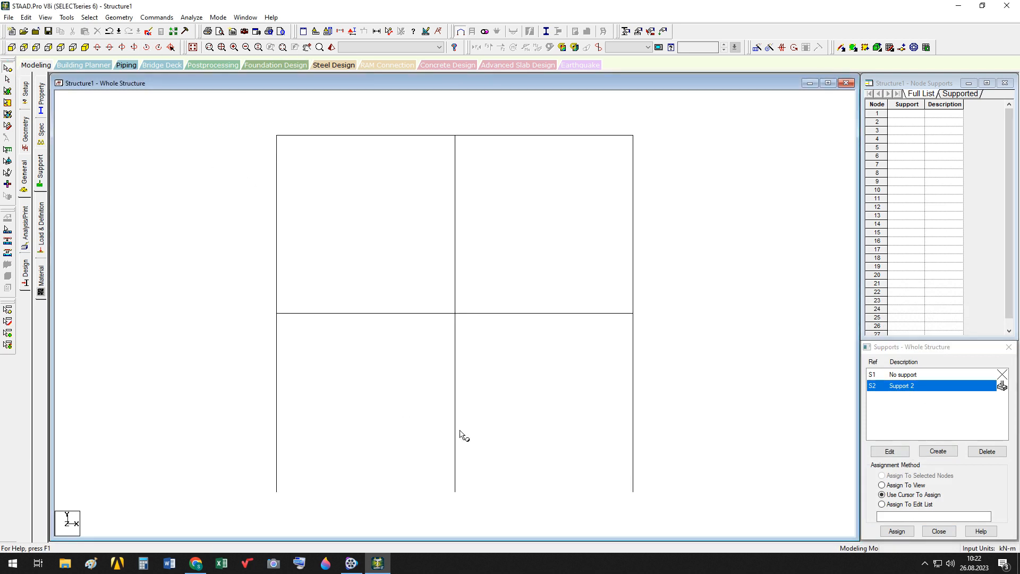
{"action": "left_click_drag", "start_coordinate": [274, 435], "coordinate": [219, 434]}
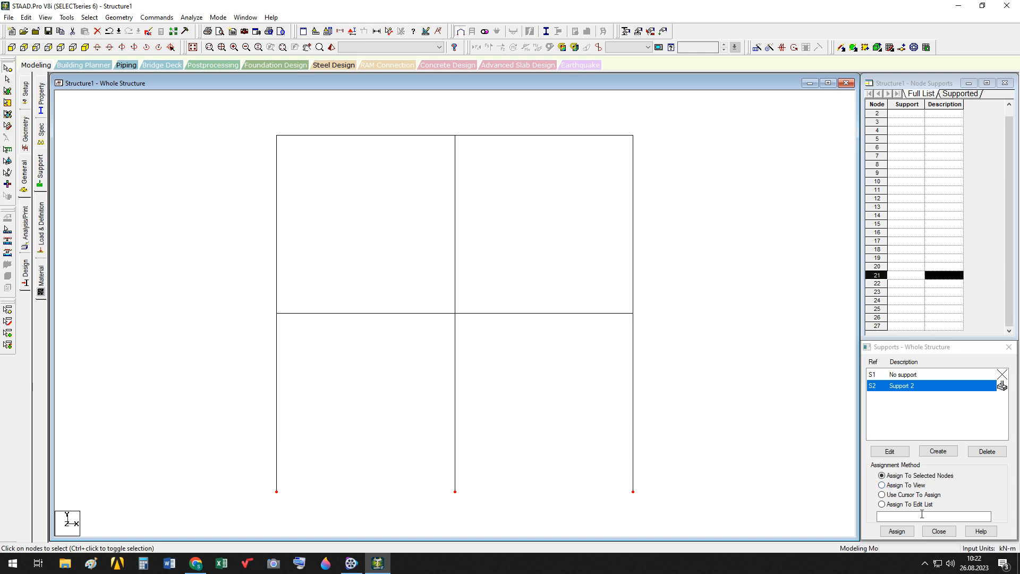
{"action": "left_click", "coordinate": [907, 533]}
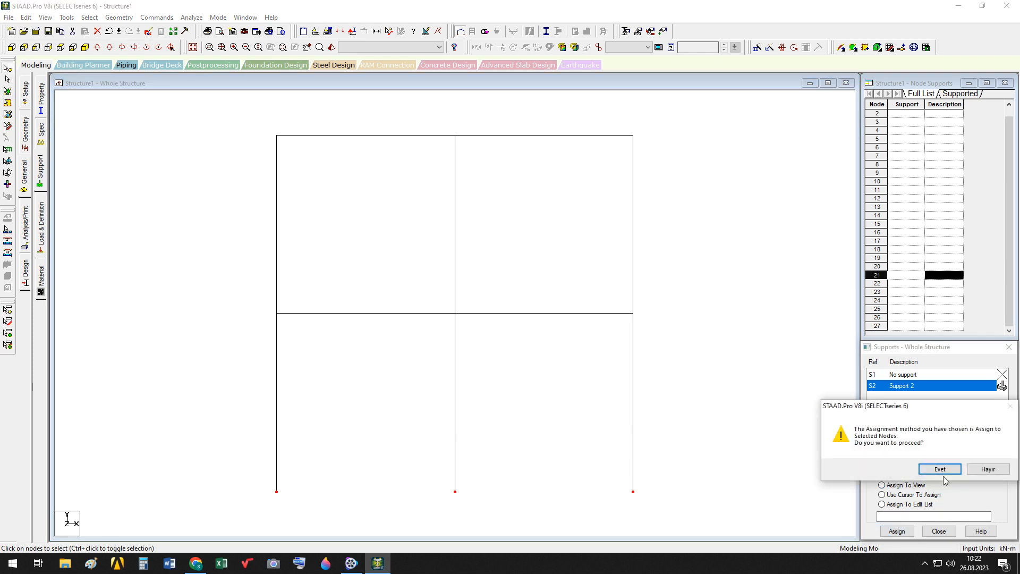
{"action": "left_click", "coordinate": [943, 468]}
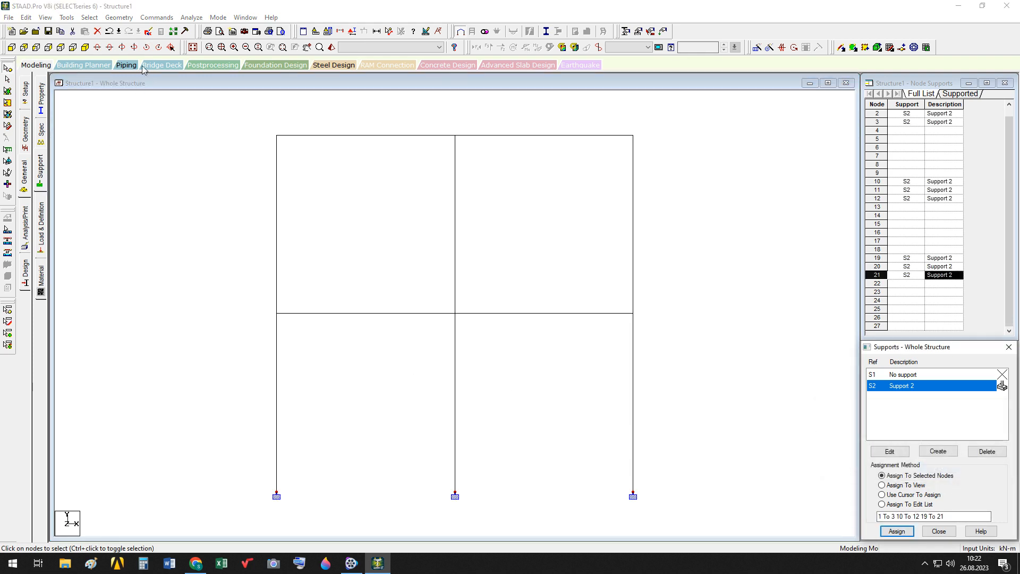
{"action": "left_click", "coordinate": [84, 48]}
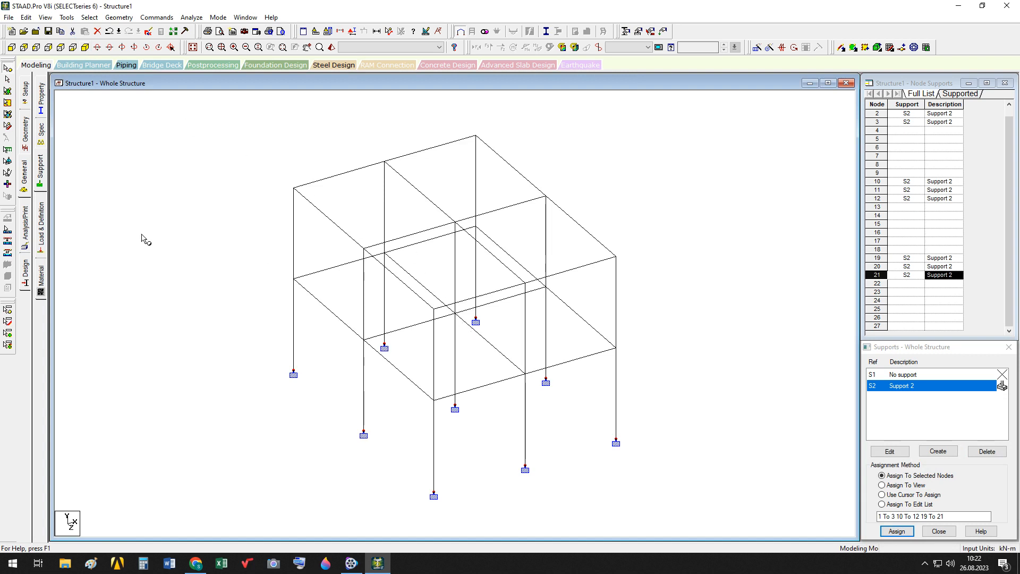
Define a circular concrete section property with a YD diameter of 0.5 m
{"action": "left_click", "coordinate": [42, 105]}
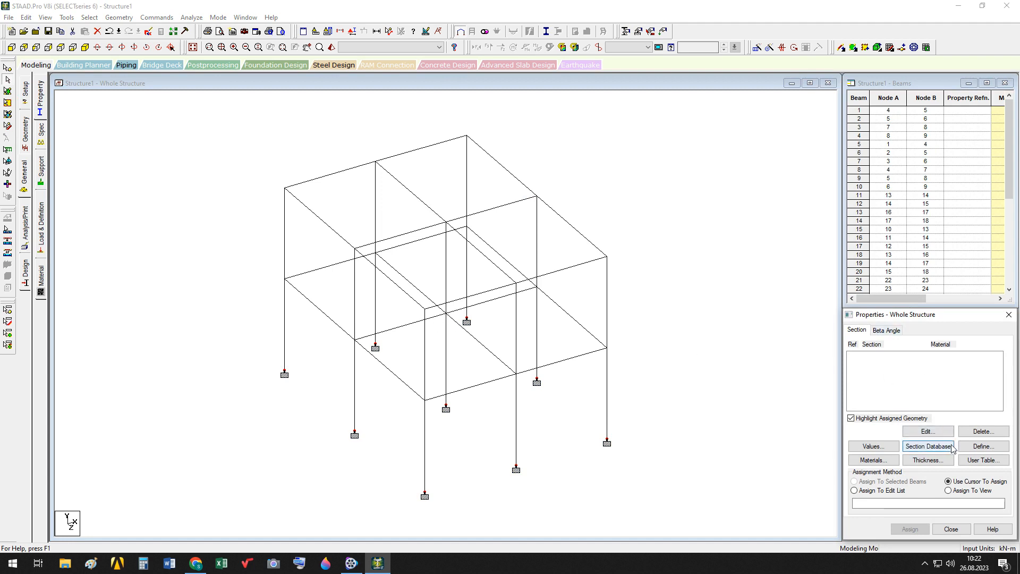
{"action": "left_click", "coordinate": [980, 446]}
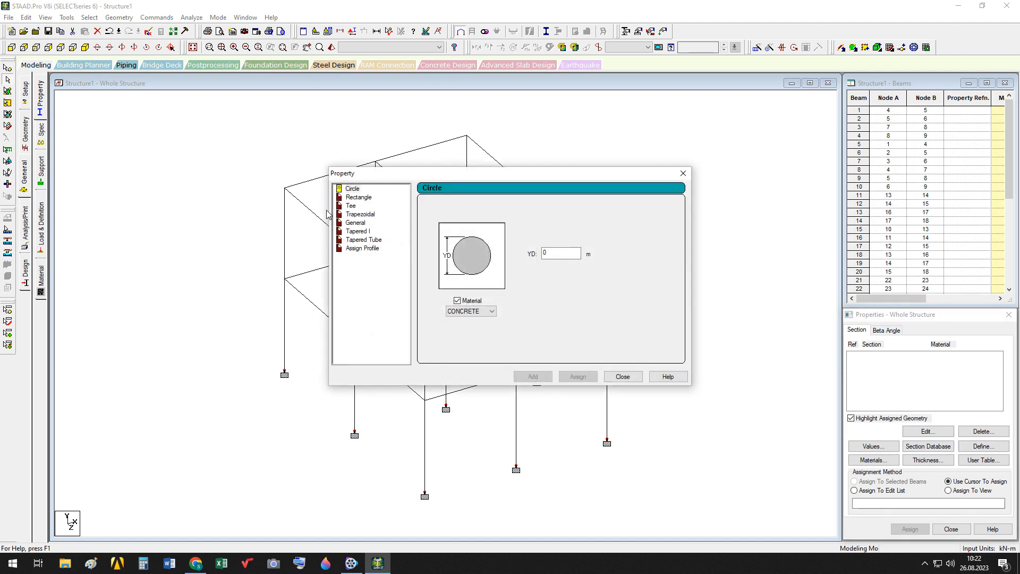
{"action": "left_click", "coordinate": [550, 253]}
{"action": "left_click_drag", "start_coordinate": [467, 176], "coordinate": [483, 201]}
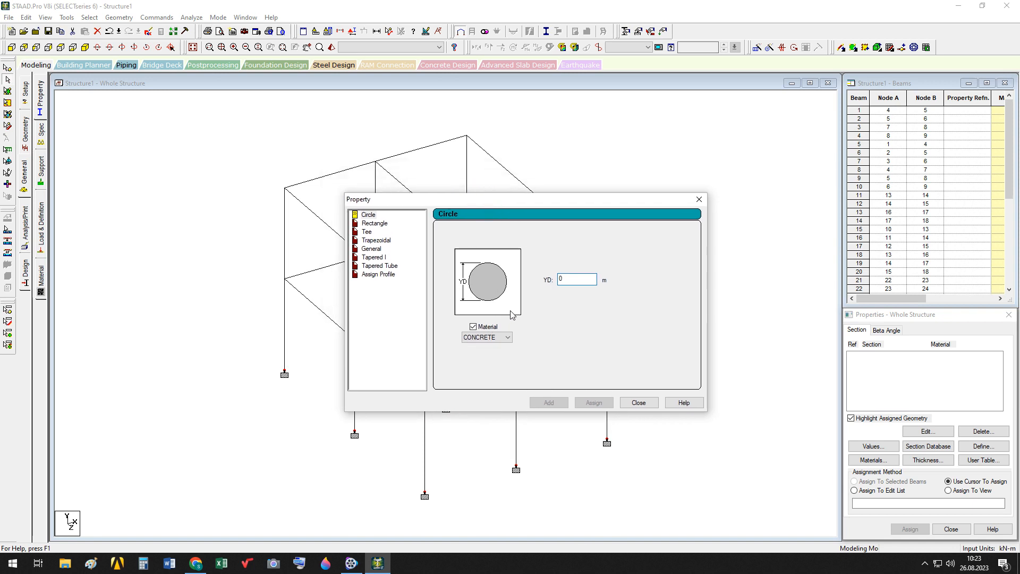
{"action": "type", "text": ".5"}
{"action": "left_click", "coordinate": [550, 403]}
{"action": "left_click", "coordinate": [639, 402]}
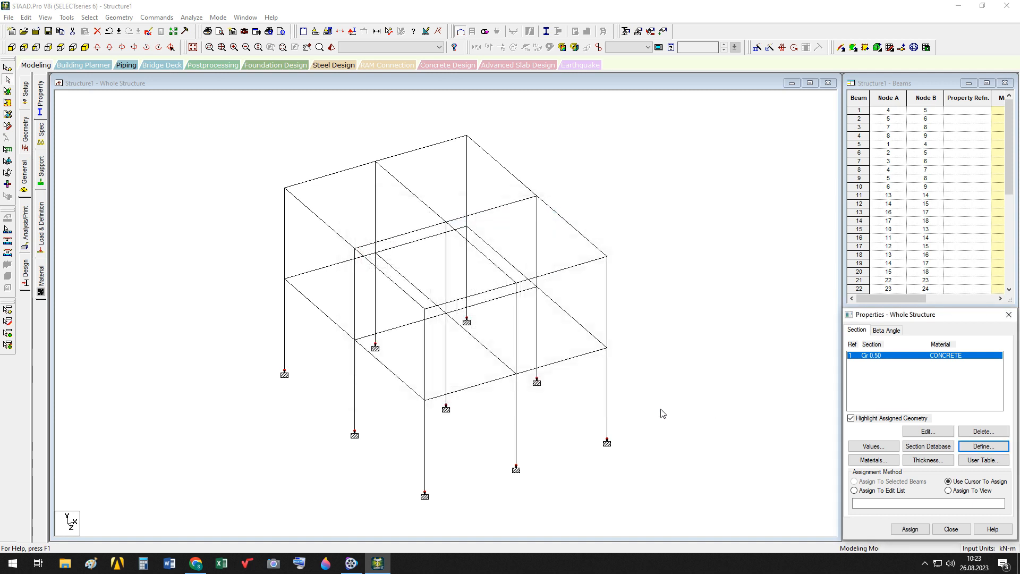
Assign the 0.50 m circular concrete section to every member in the view and clear the selection
{"action": "left_click", "coordinate": [948, 490]}
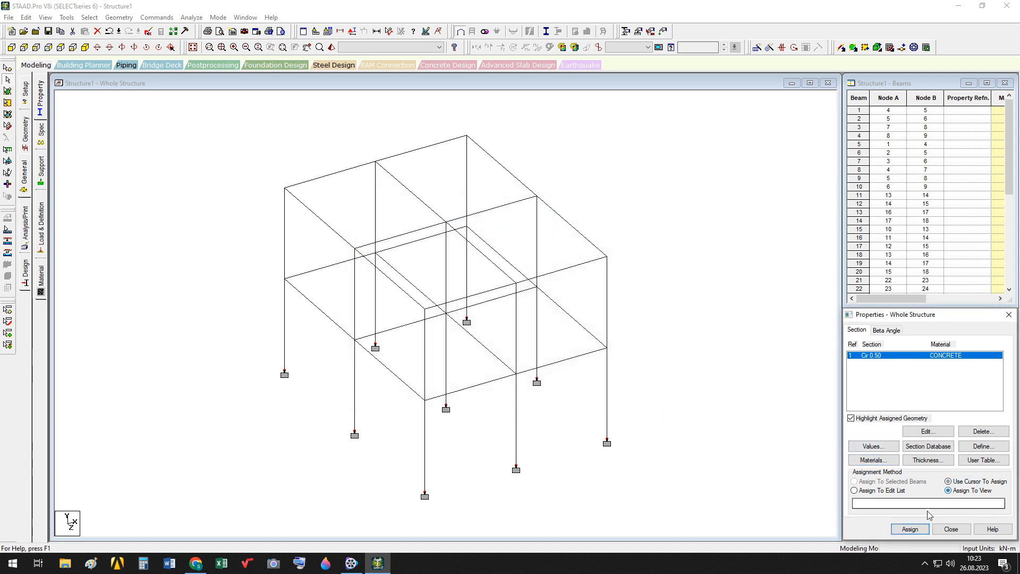
{"action": "left_click", "coordinate": [910, 529]}
{"action": "left_click", "coordinate": [939, 454]}
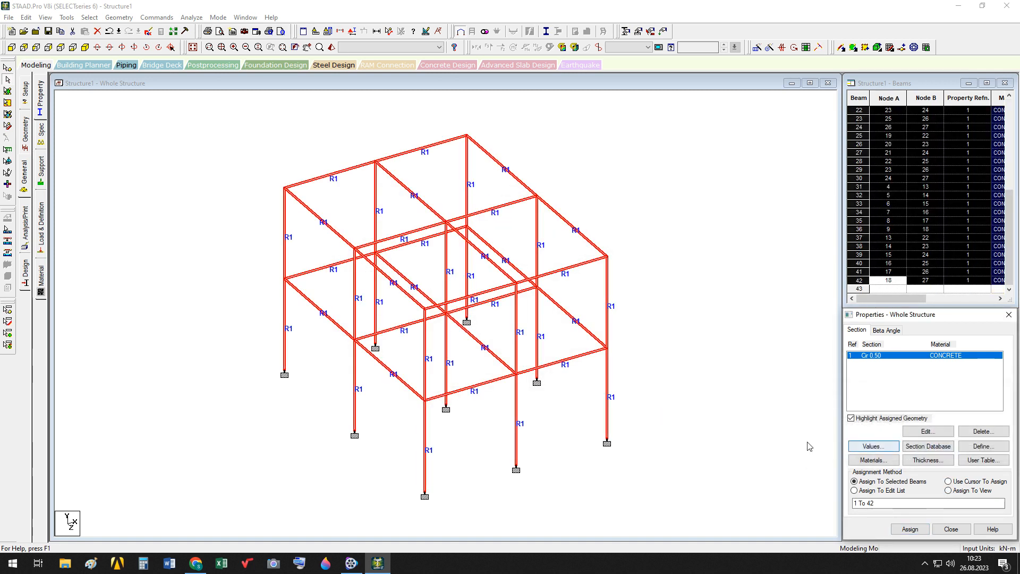
{"action": "left_click", "coordinate": [686, 380]}
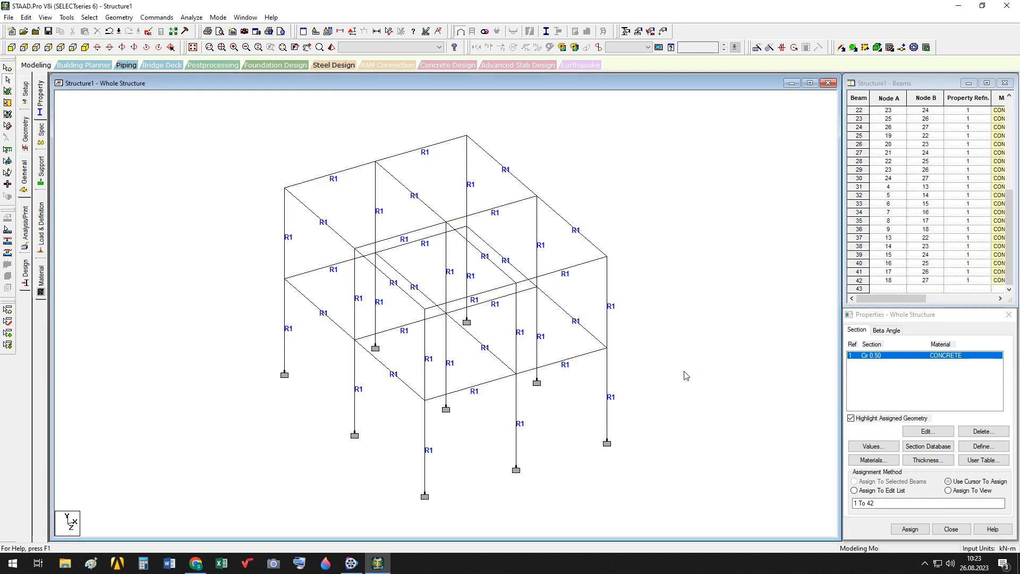
Switch to Paint and sketch a two-bay, two-storey frame in black with fixed supports under its three columns
{"action": "left_click", "coordinate": [96, 564]}
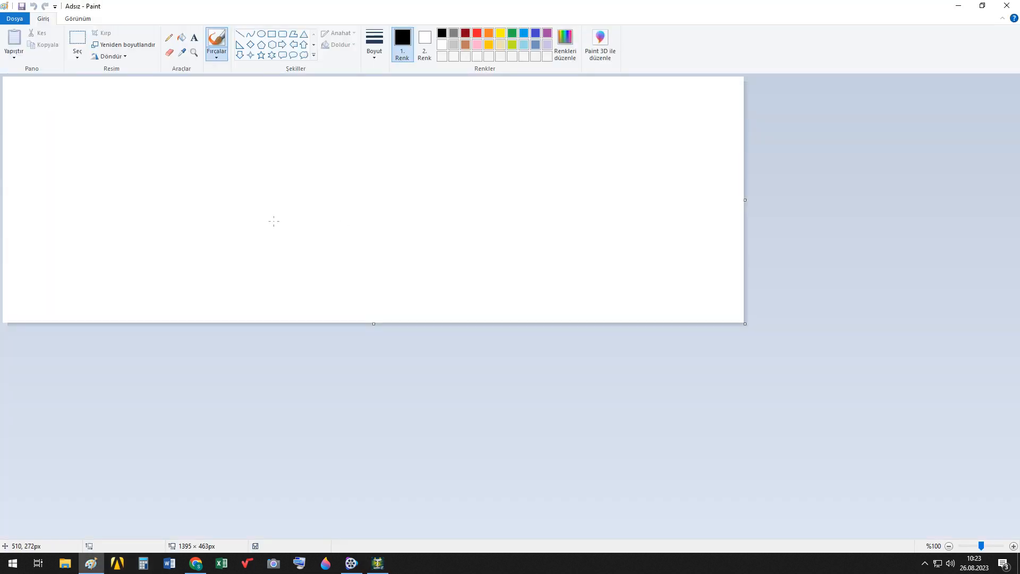
{"action": "mouse_move", "coordinate": [345, 242]}
{"action": "left_mouse_down"}
{"action": "mouse_move", "coordinate": [345, 149]}
{"action": "mouse_move", "coordinate": [441, 145]}
{"action": "mouse_move", "coordinate": [457, 215]}
{"action": "left_mouse_up"}
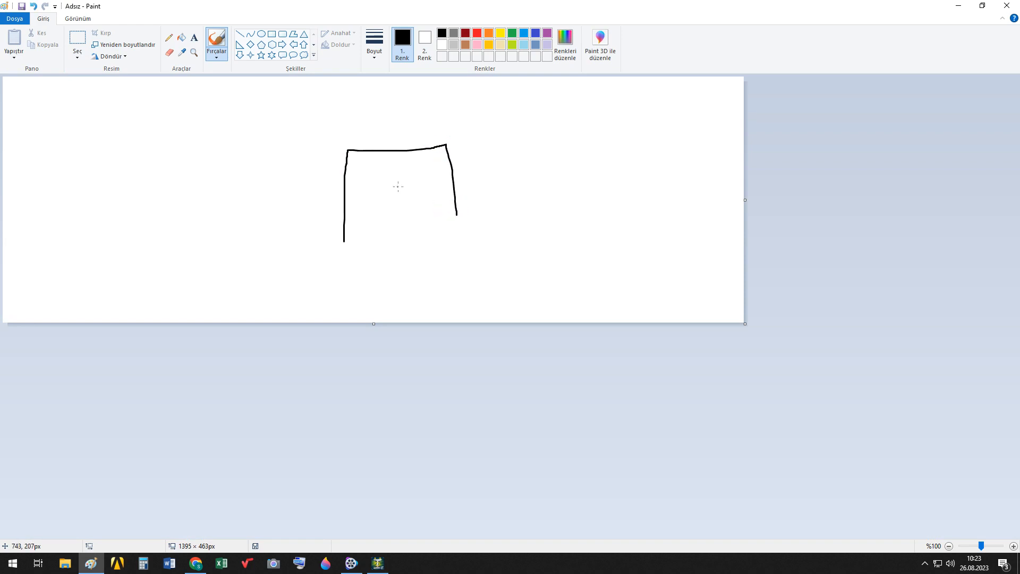
{"action": "left_click_drag", "start_coordinate": [395, 151], "coordinate": [398, 243]}
{"action": "left_click_drag", "start_coordinate": [457, 215], "coordinate": [457, 249]}
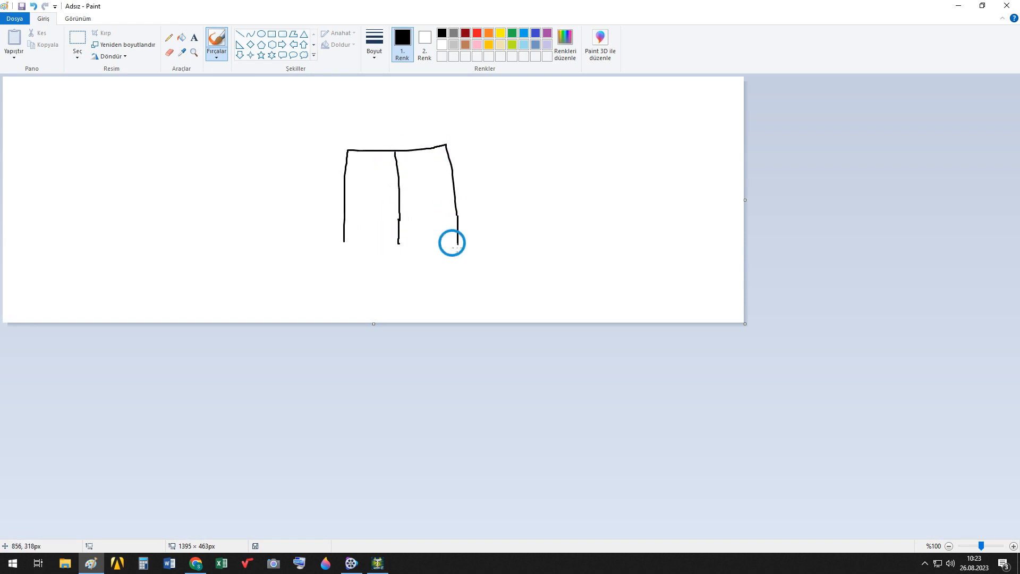
{"action": "mouse_move", "coordinate": [329, 243]}
{"action": "left_mouse_down"}
{"action": "mouse_move", "coordinate": [361, 244]}
{"action": "mouse_move", "coordinate": [330, 253]}
{"action": "mouse_move", "coordinate": [416, 246]}
{"action": "mouse_move", "coordinate": [385, 254]}
{"action": "mouse_move", "coordinate": [447, 255]}
{"action": "left_mouse_up"}
{"action": "left_click_drag", "start_coordinate": [455, 250], "coordinate": [459, 258]}
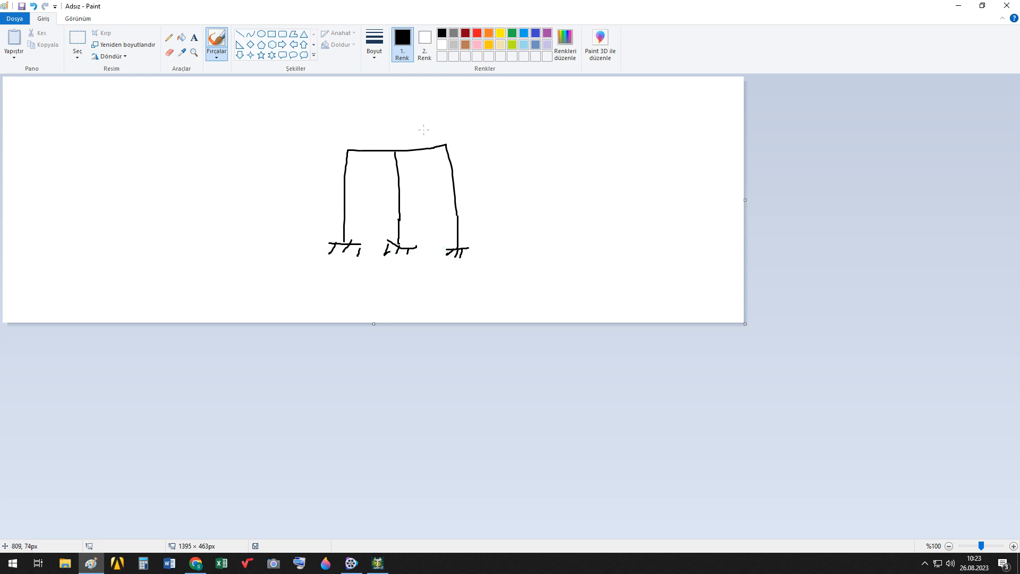
{"action": "left_click_drag", "start_coordinate": [348, 193], "coordinate": [453, 192]}
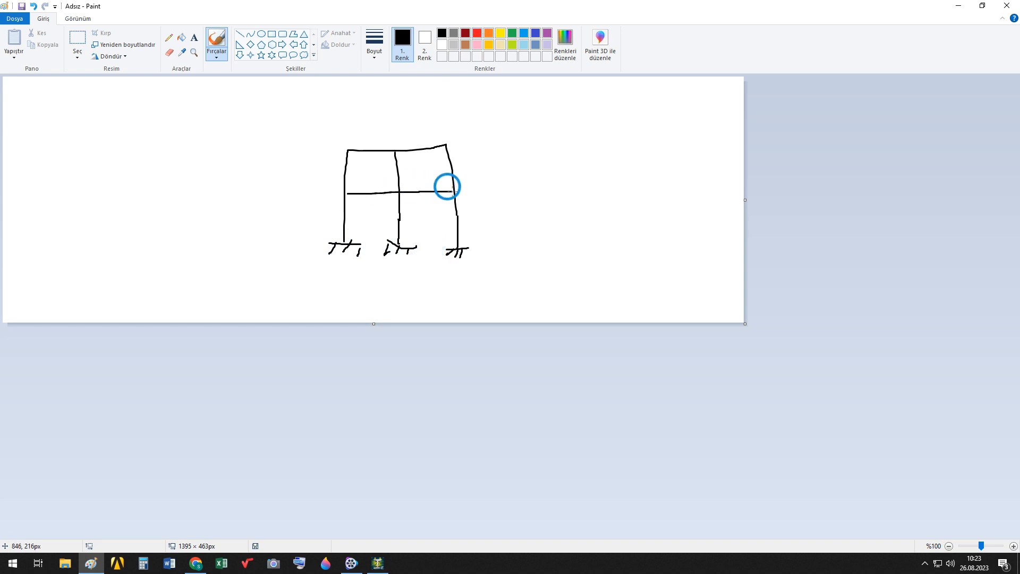
Add red rightward arrows below the supports and at both floor levels, and close the sketch without saving it
{"action": "left_click", "coordinate": [478, 35]}
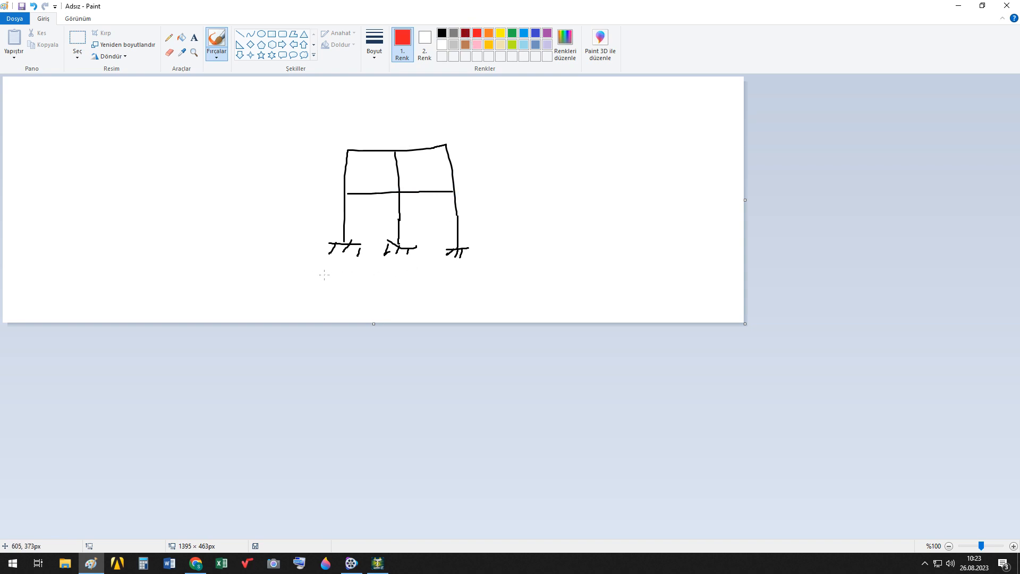
{"action": "left_click_drag", "start_coordinate": [297, 276], "coordinate": [370, 282]}
{"action": "mouse_move", "coordinate": [307, 150]}
{"action": "left_mouse_down"}
{"action": "mouse_move", "coordinate": [345, 152]}
{"action": "mouse_move", "coordinate": [336, 149]}
{"action": "left_mouse_up"}
{"action": "mouse_move", "coordinate": [316, 193]}
{"action": "left_mouse_down"}
{"action": "mouse_move", "coordinate": [345, 198]}
{"action": "mouse_move", "coordinate": [336, 200]}
{"action": "left_mouse_up"}
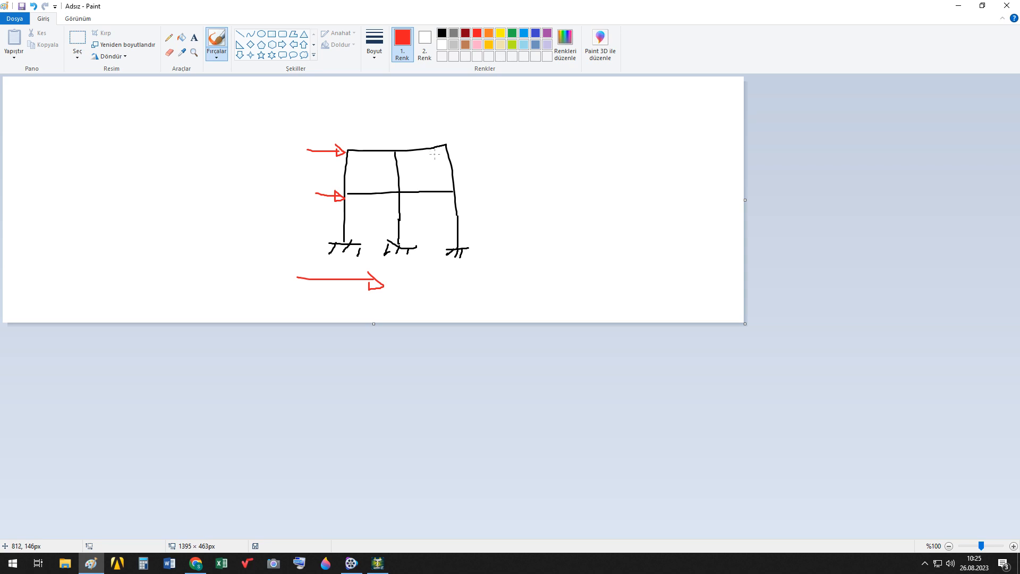
{"action": "left_click", "coordinate": [1008, 10]}
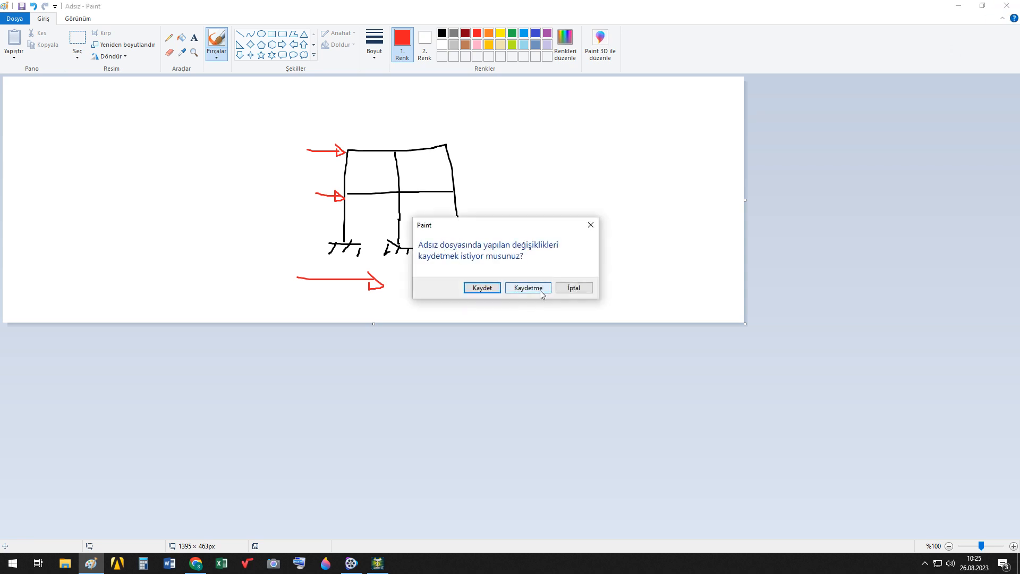
{"action": "left_click", "coordinate": [528, 289]}
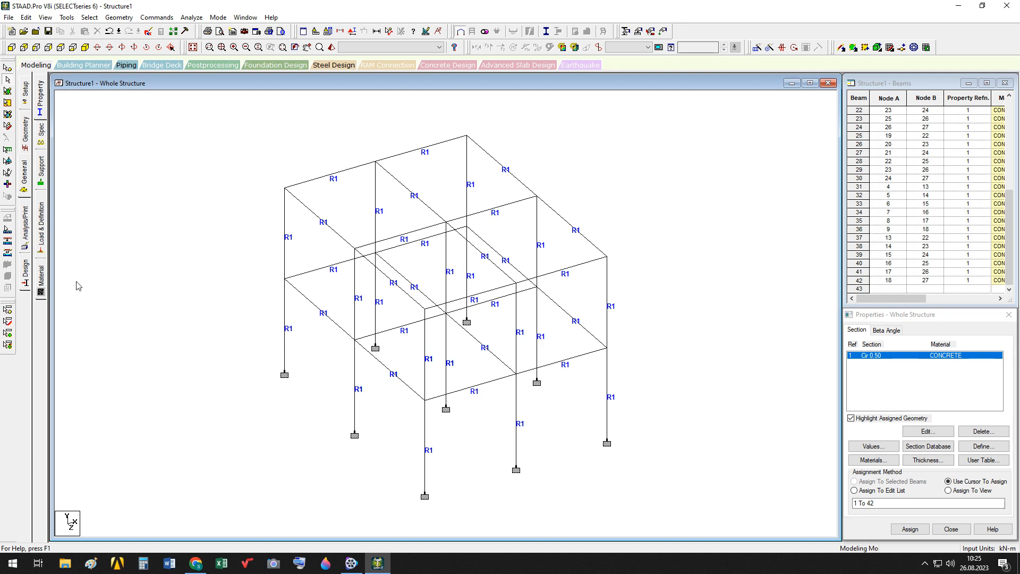
Start a new seismic definition for the structure and set its code type to IBC 2006/2009 ASCE 7-05
{"action": "left_click", "coordinate": [42, 228]}
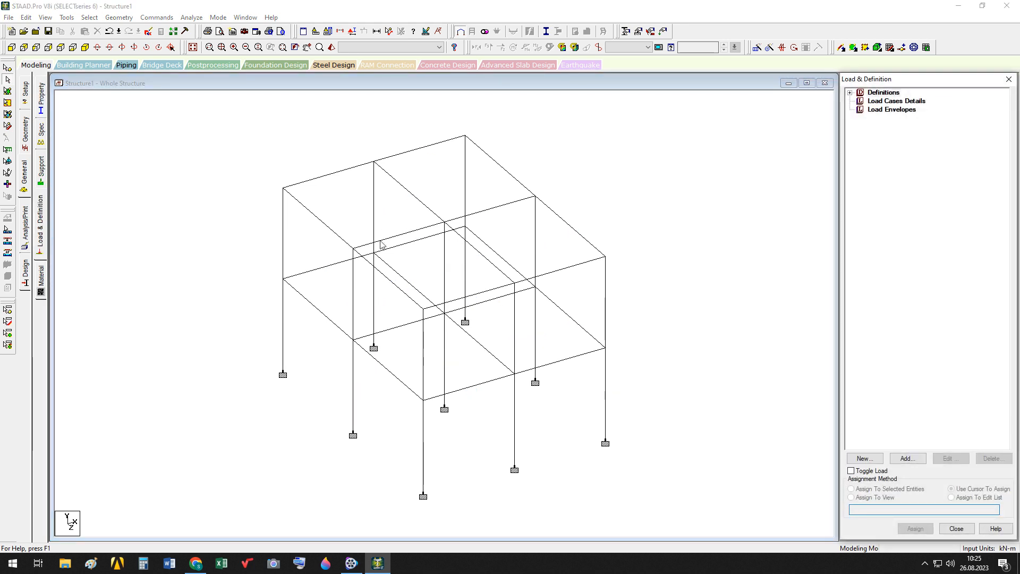
{"action": "left_click", "coordinate": [850, 93]}
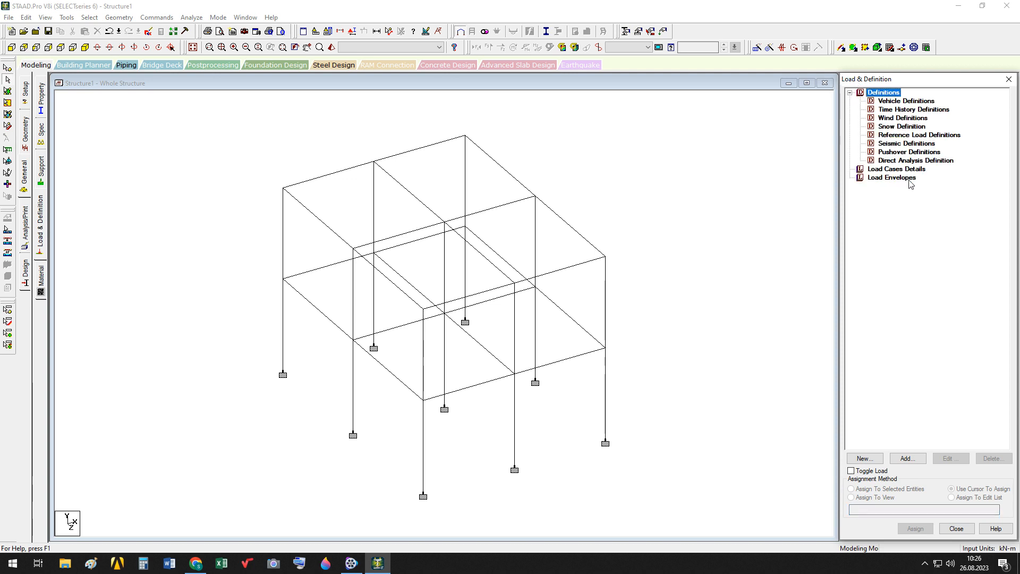
{"action": "left_click", "coordinate": [893, 145]}
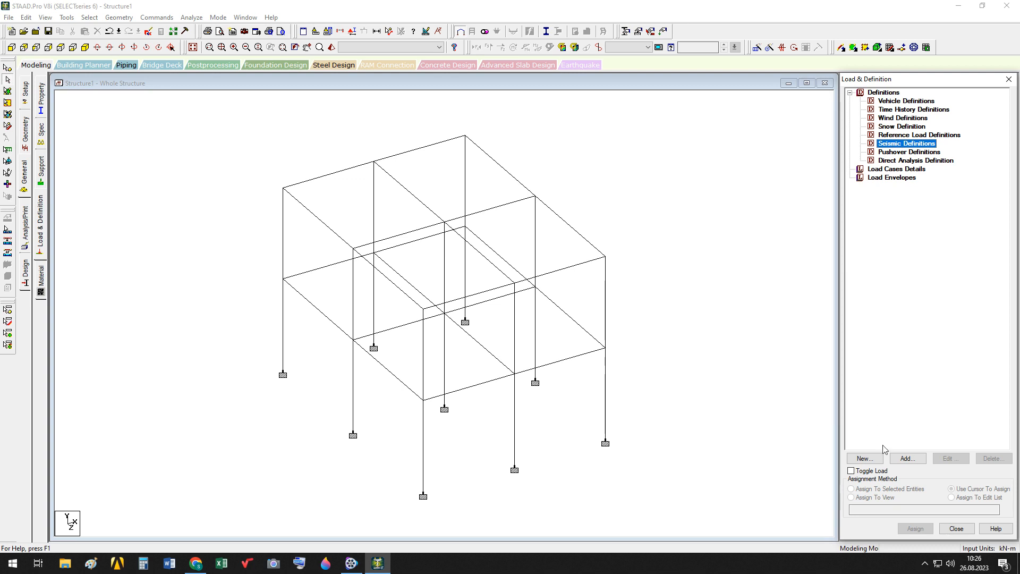
{"action": "left_click", "coordinate": [908, 460]}
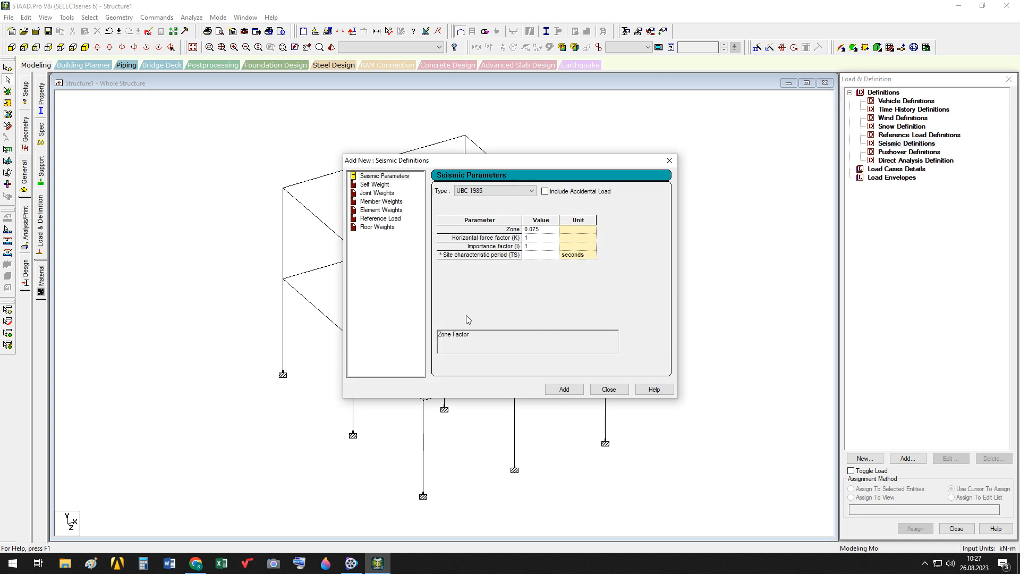
{"action": "left_click", "coordinate": [532, 192]}
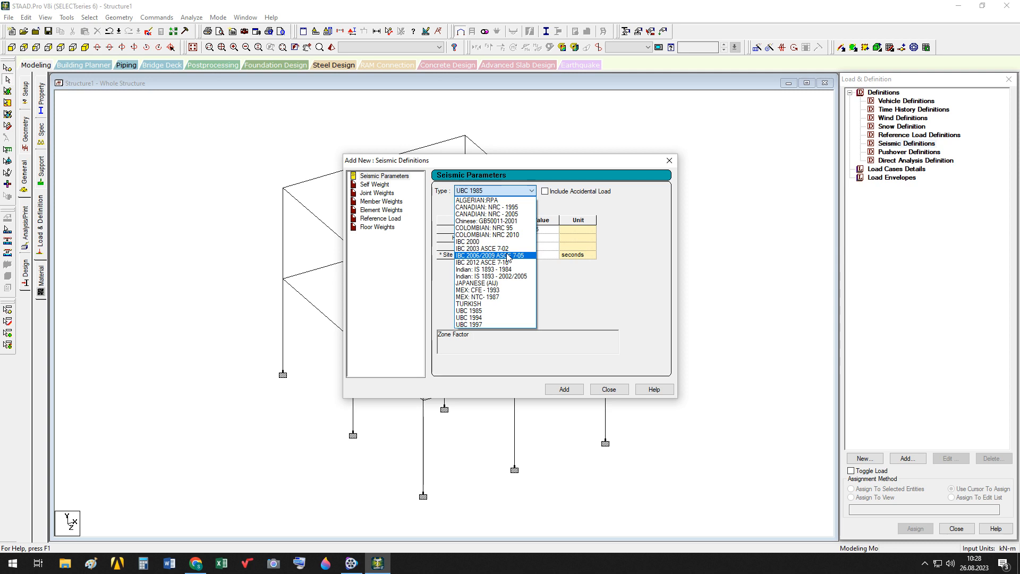
{"action": "left_click", "coordinate": [507, 256]}
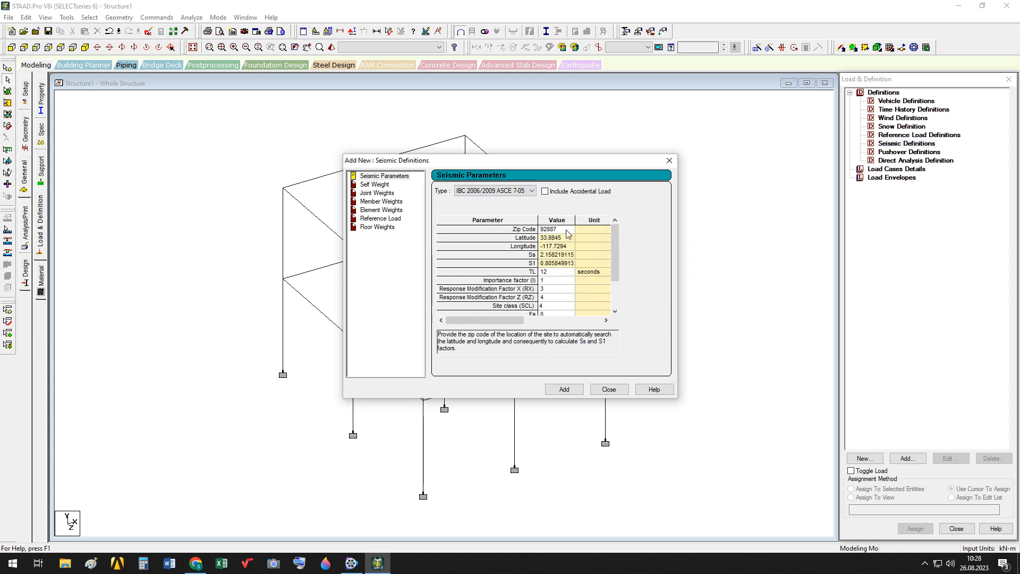
Preview the ALGERIAN:RPA seismic parameters, and return the code type to IBC 2006/2009 ASCE 7-05
{"action": "left_click", "coordinate": [531, 192]}
{"action": "left_click", "coordinate": [502, 199]}
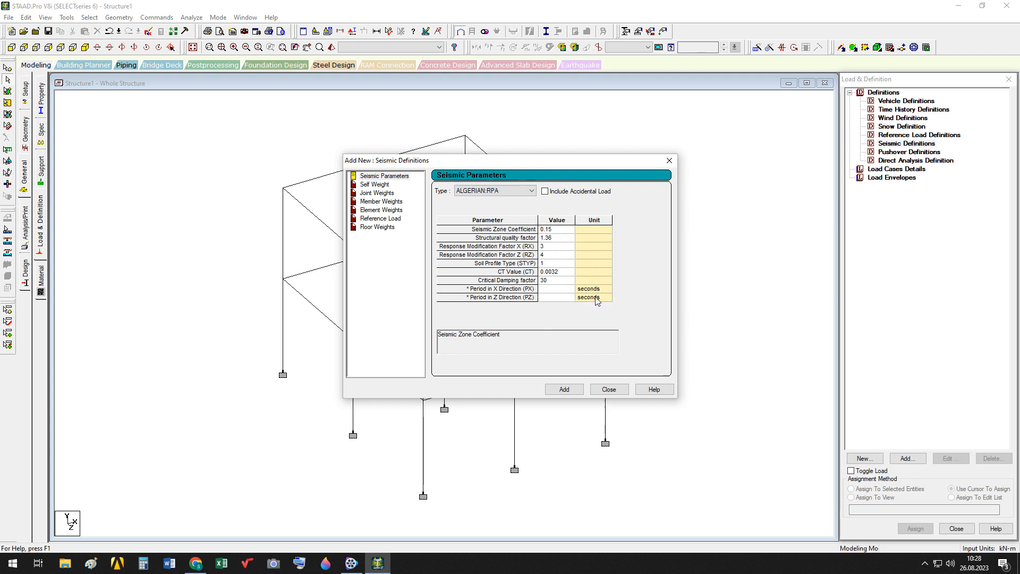
{"action": "left_click", "coordinate": [532, 191]}
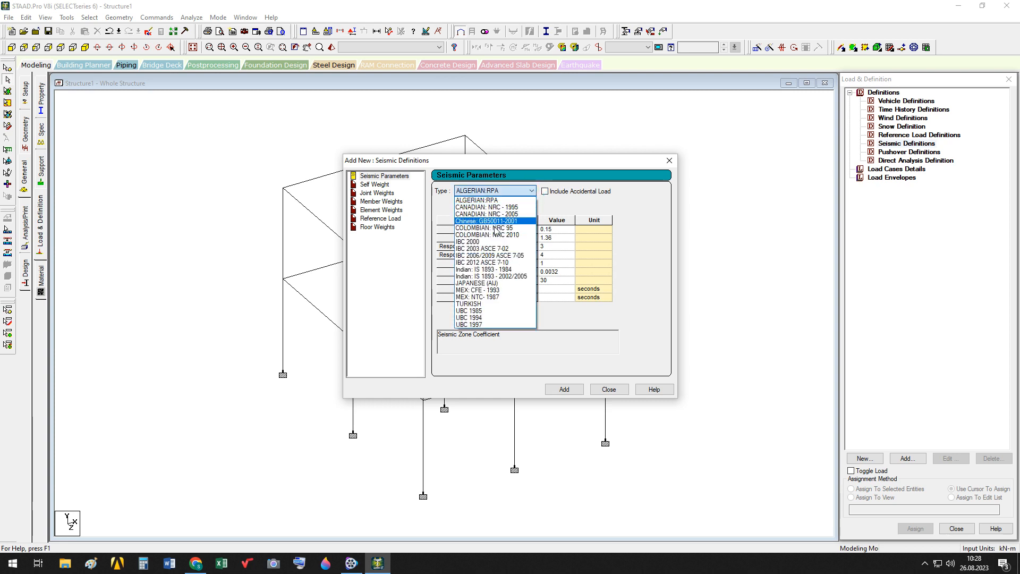
{"action": "left_click", "coordinate": [481, 255]}
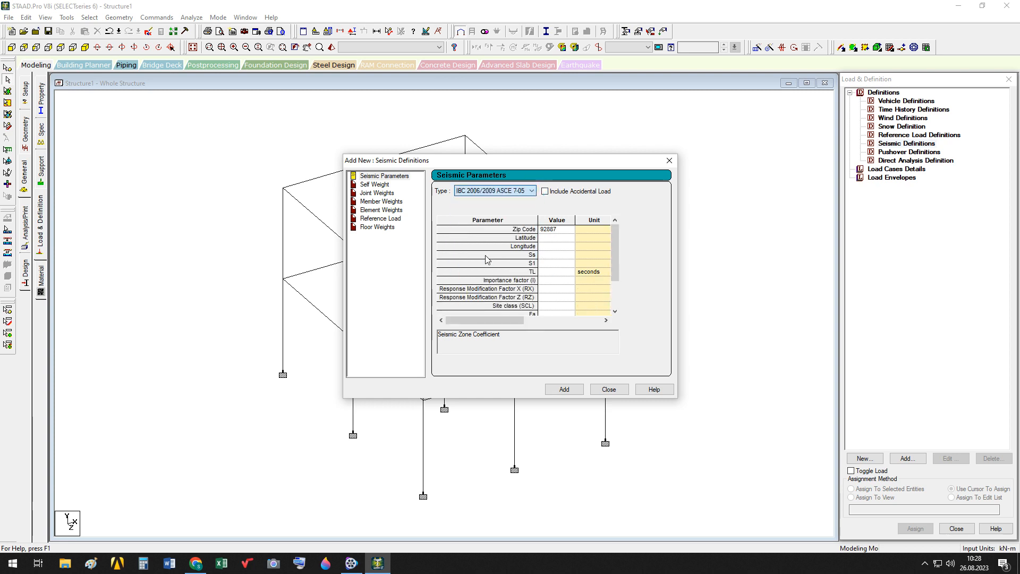
Examine the IBC location fields, long-period transition period, importance factor and response modification factors in X and Z
{"action": "left_click", "coordinate": [563, 275]}
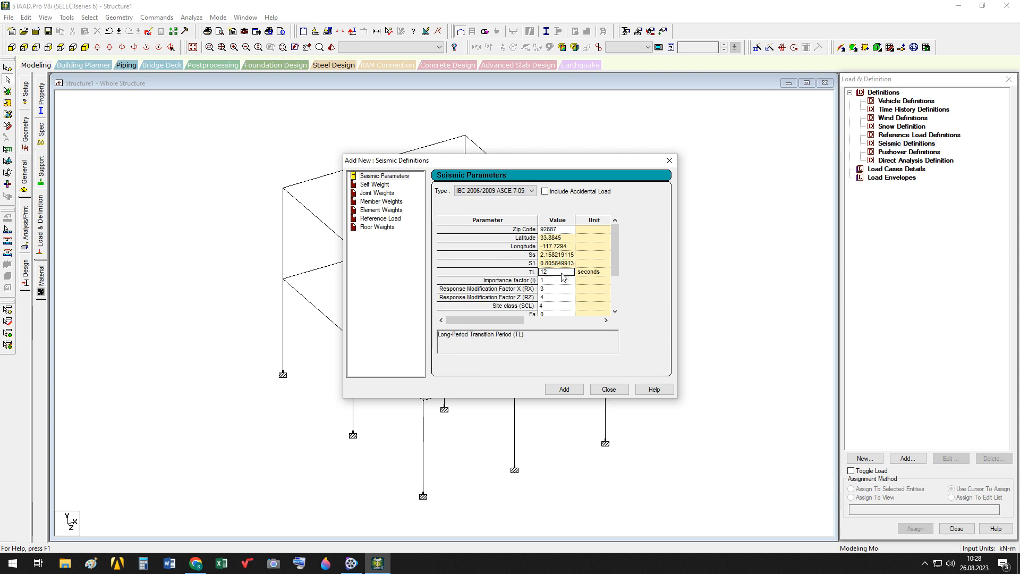
{"action": "mouse_move", "coordinate": [615, 269]}
{"action": "left_mouse_down"}
{"action": "mouse_move", "coordinate": [612, 311]}
{"action": "mouse_move", "coordinate": [610, 257]}
{"action": "left_mouse_up"}
{"action": "left_click", "coordinate": [550, 239]}
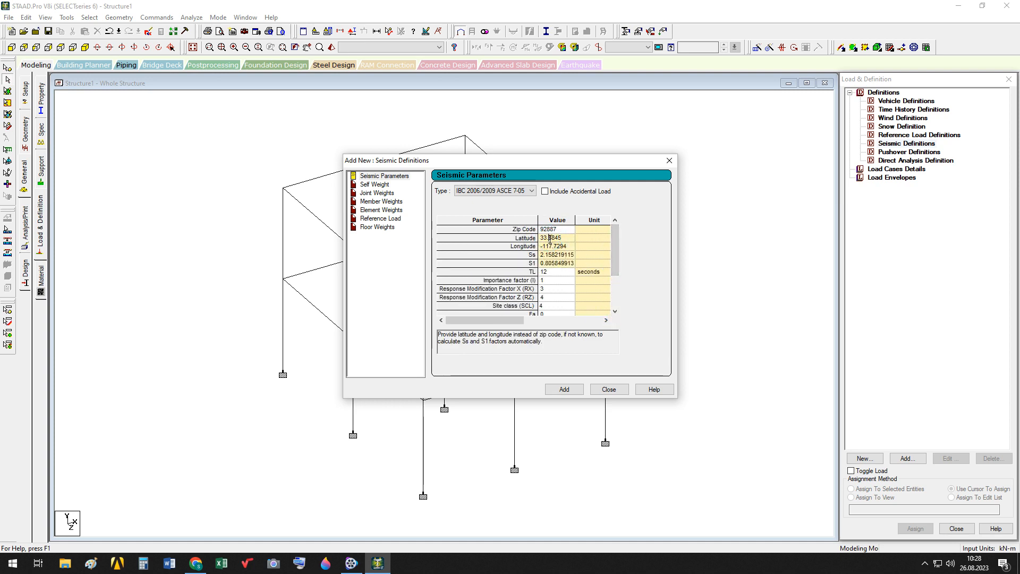
{"action": "left_click", "coordinate": [562, 230]}
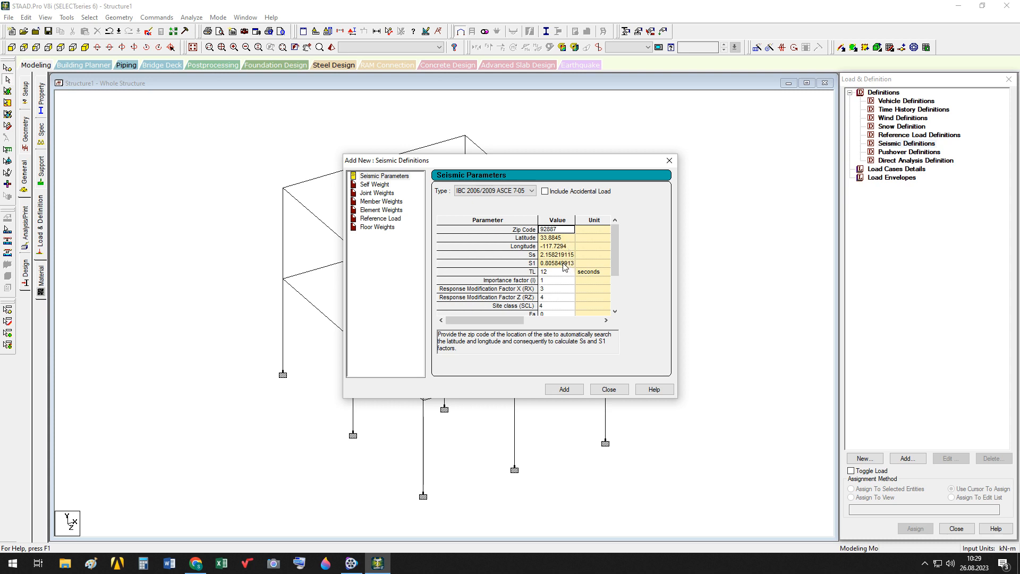
{"action": "left_click", "coordinate": [562, 238]}
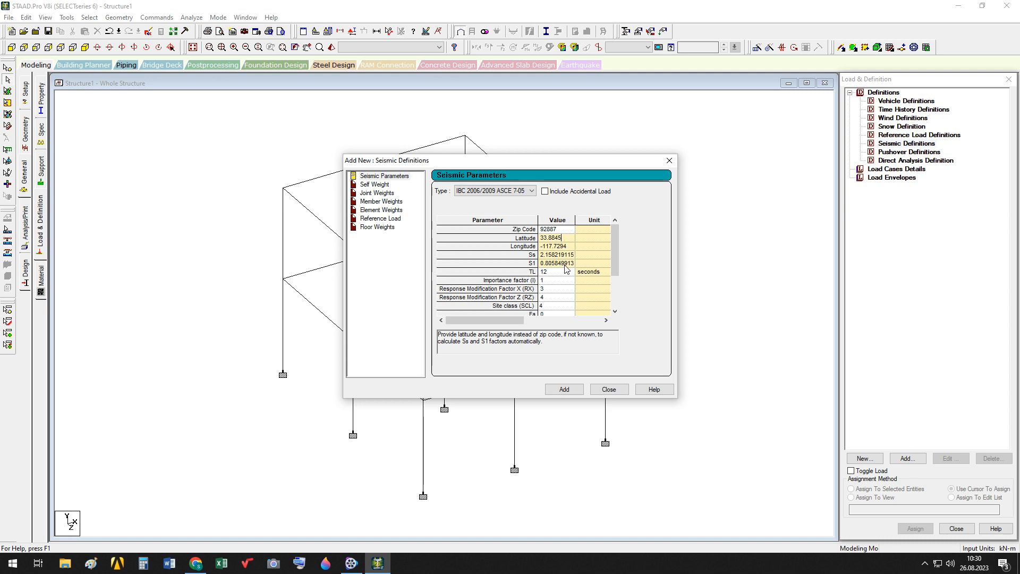
{"action": "left_click", "coordinate": [556, 272]}
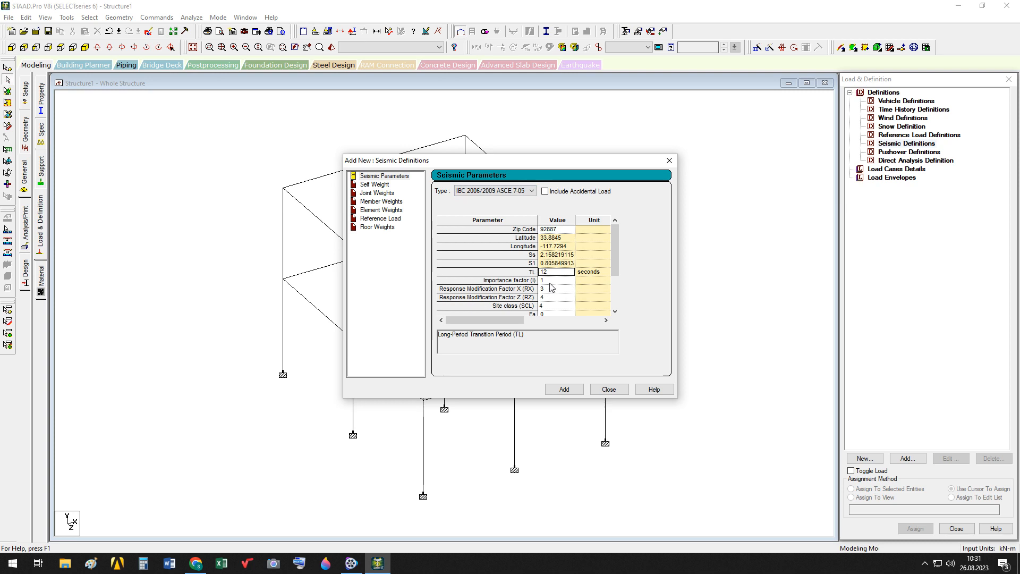
{"action": "left_click", "coordinate": [551, 281]}
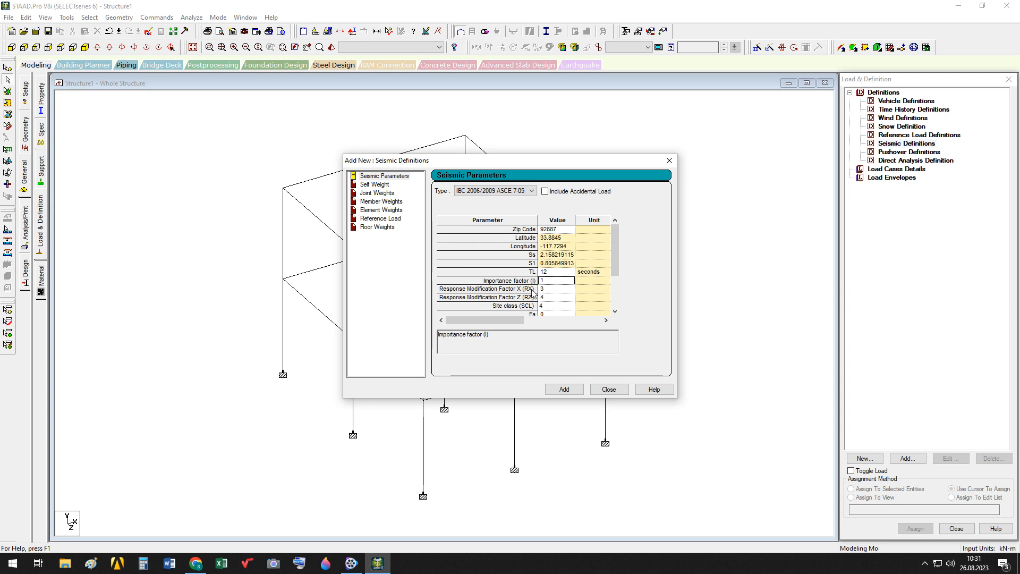
{"action": "left_click", "coordinate": [552, 289]}
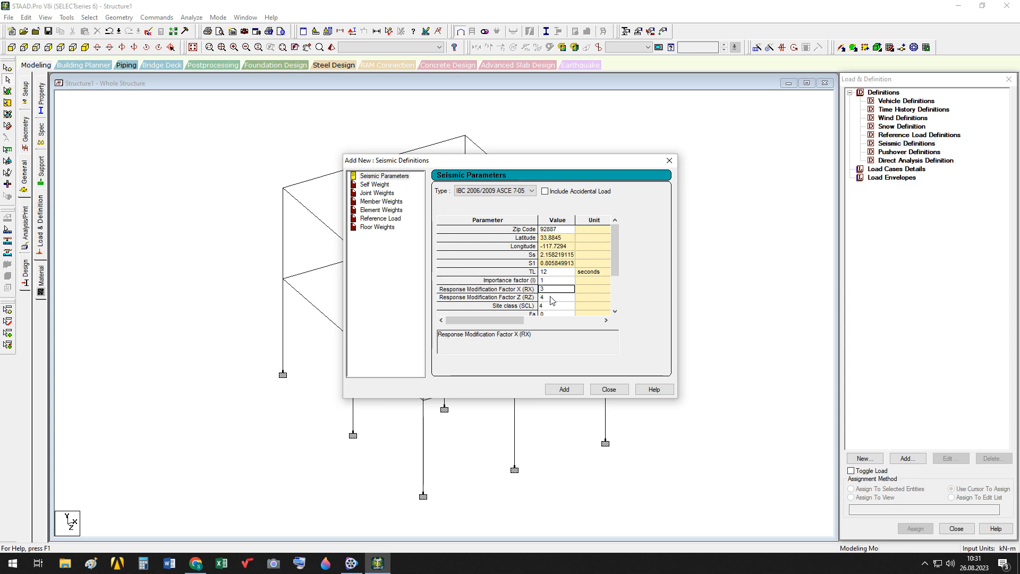
{"action": "left_click", "coordinate": [550, 298]}
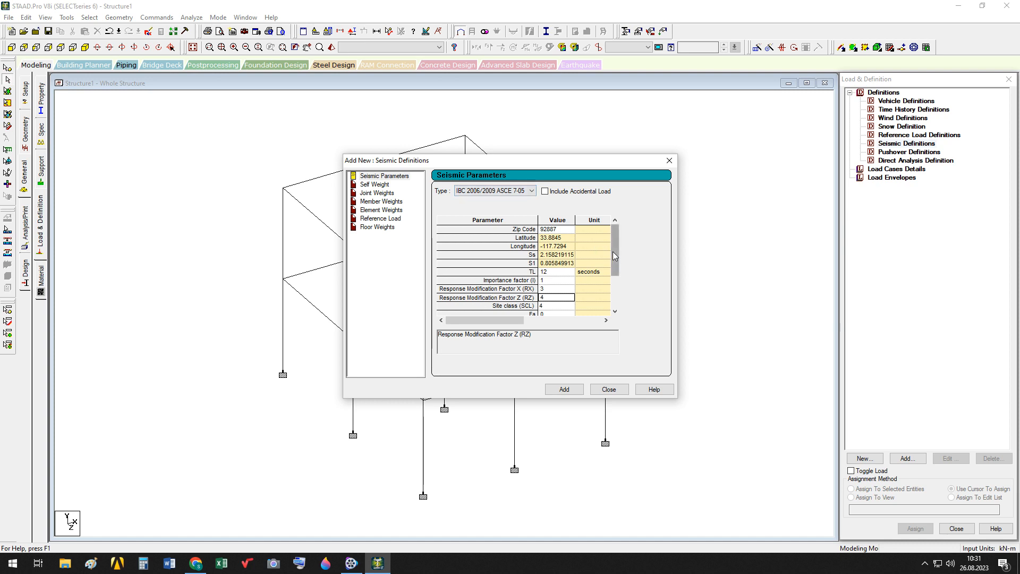
Preview the TURKISH code's behaviour factor, CT and period parameters, and restore the IBC 2006/2009 ASCE 7-05 type
{"action": "left_click", "coordinate": [531, 191]}
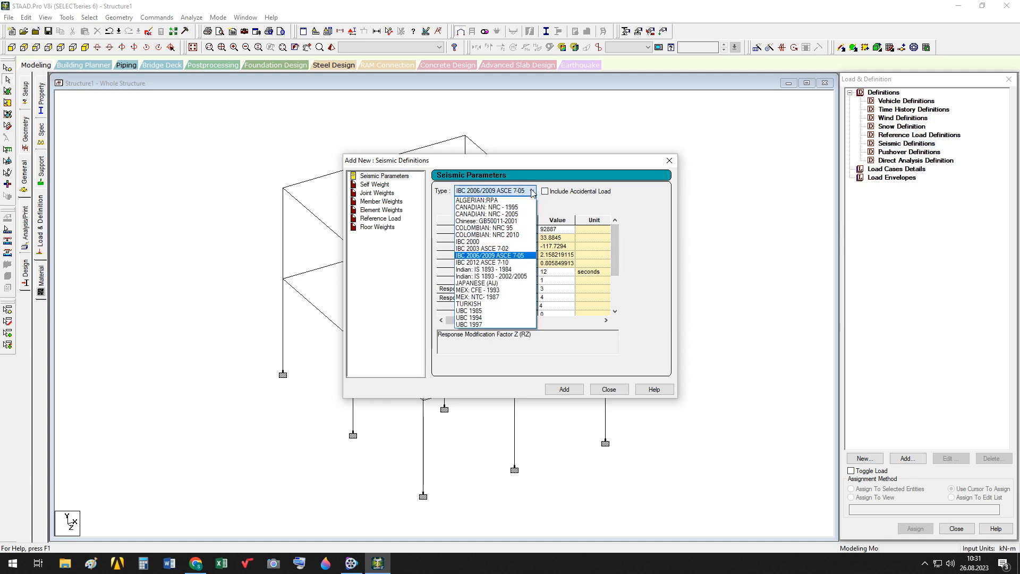
{"action": "left_click", "coordinate": [476, 304]}
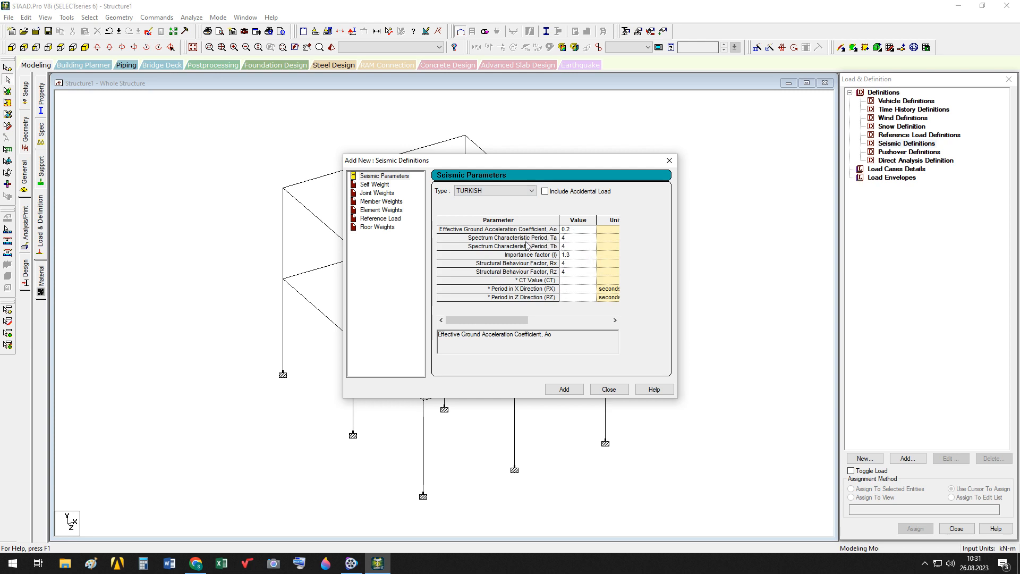
{"action": "left_click", "coordinate": [577, 265]}
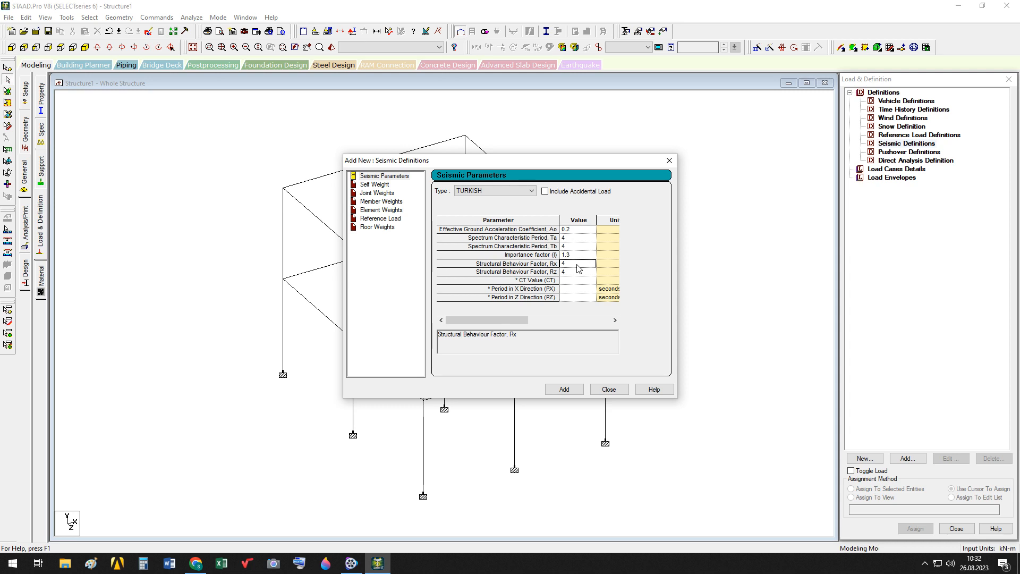
{"action": "left_click", "coordinate": [558, 281]}
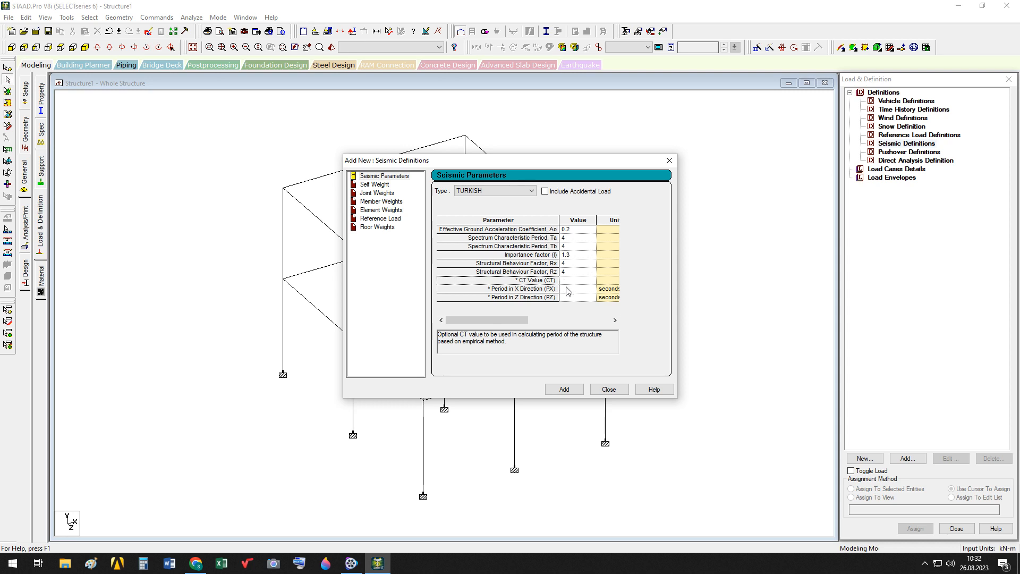
{"action": "left_click", "coordinate": [559, 289]}
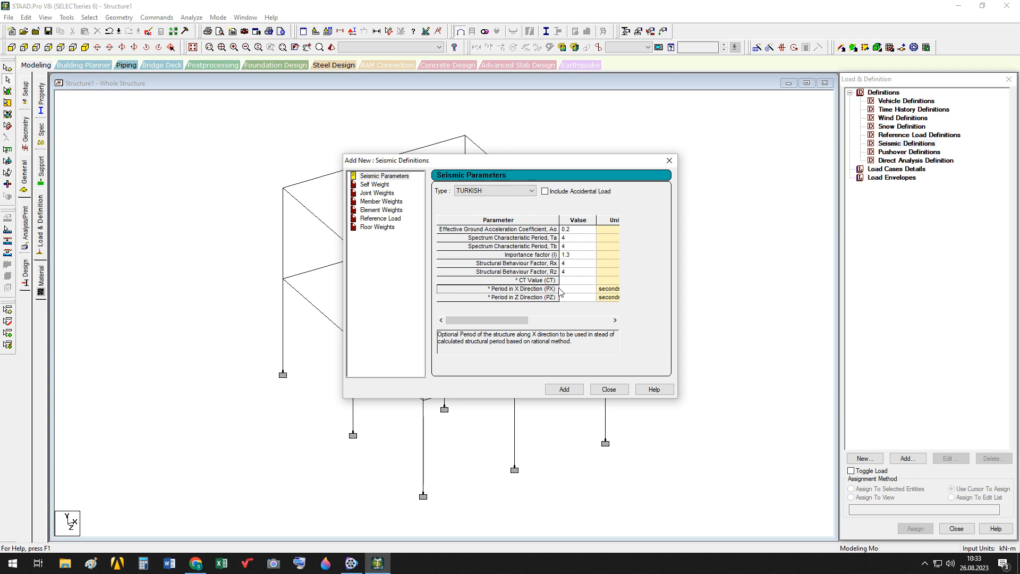
{"action": "left_click", "coordinate": [532, 192]}
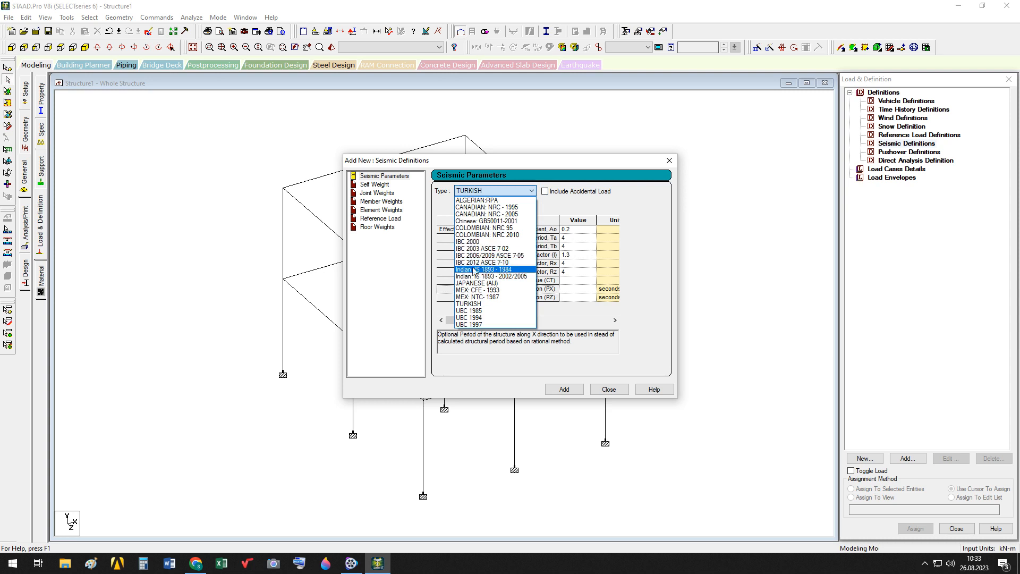
{"action": "left_click", "coordinate": [474, 255]}
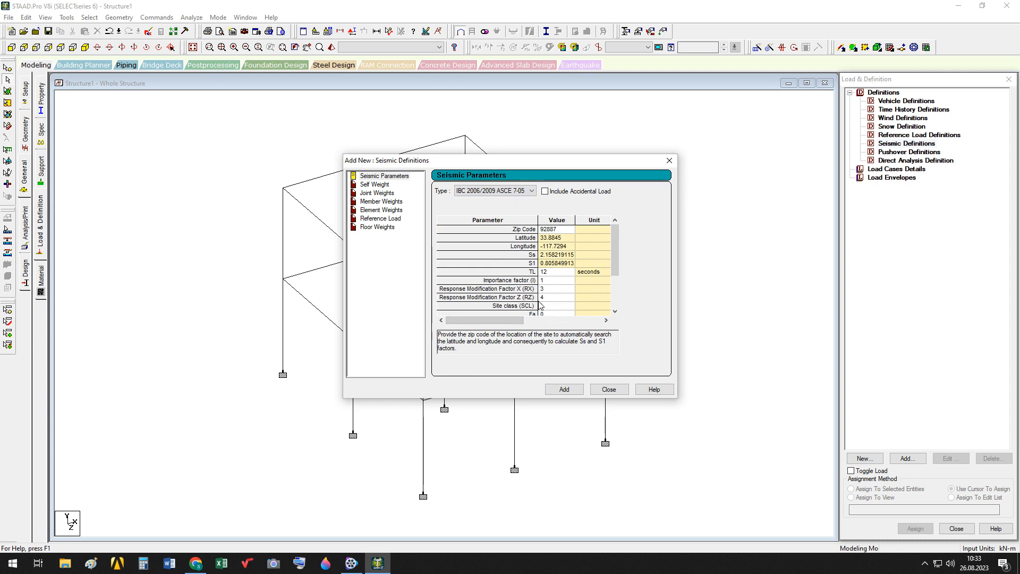
Review the descriptions of the IBC zip code, TL, CT value and X and Z direction period parameters
{"action": "left_click", "coordinate": [560, 229]}
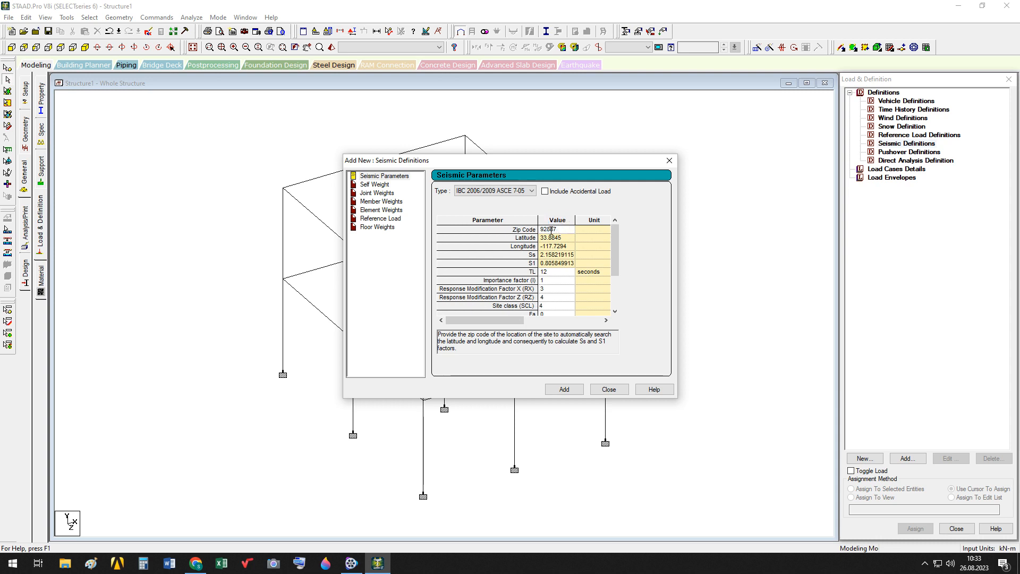
{"action": "left_click", "coordinate": [555, 272]}
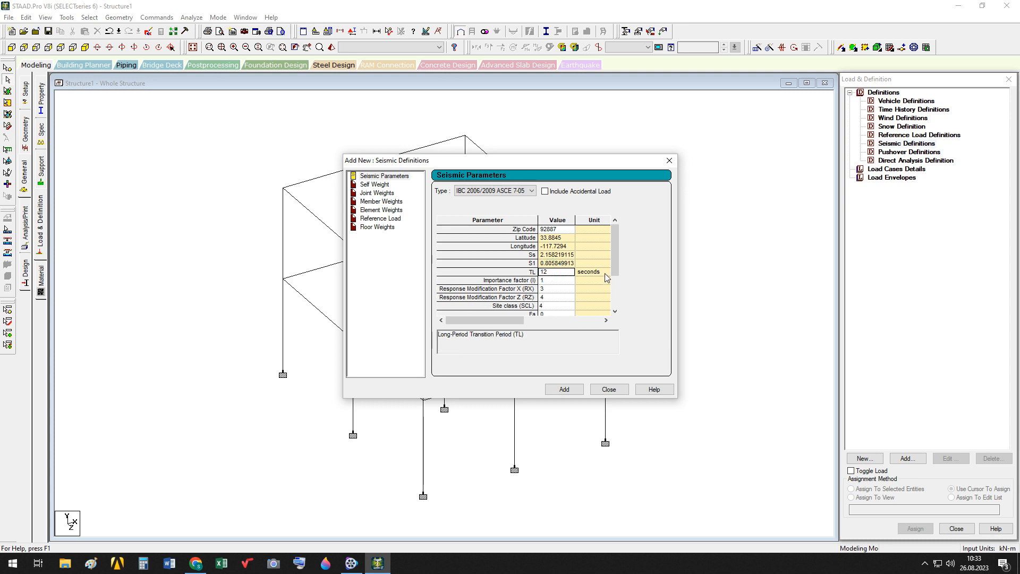
{"action": "scroll", "coordinate": [615, 264], "scroll_direction": "down", "scroll_amount": 2}
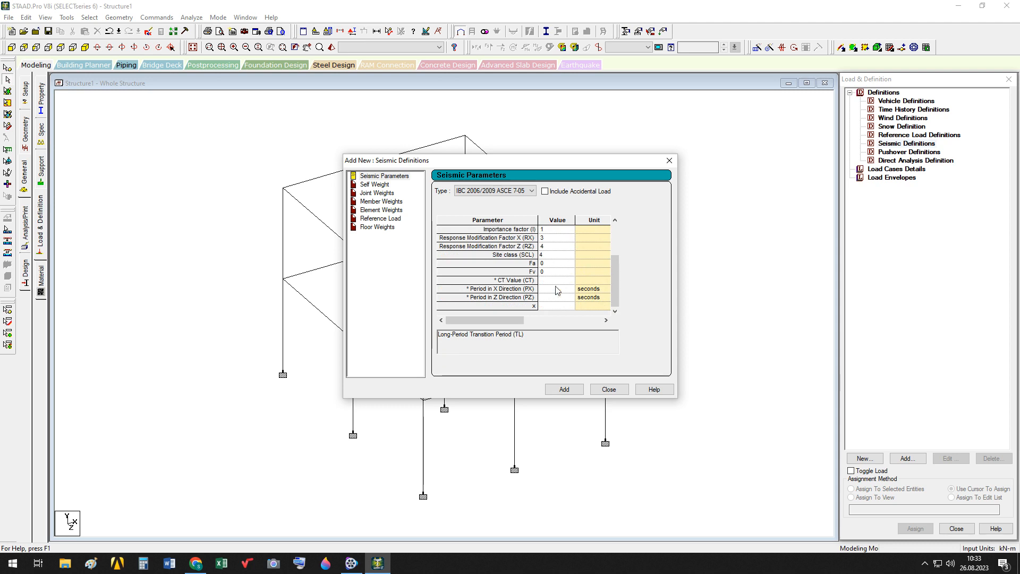
{"action": "left_click", "coordinate": [498, 289]}
{"action": "left_click", "coordinate": [508, 300]}
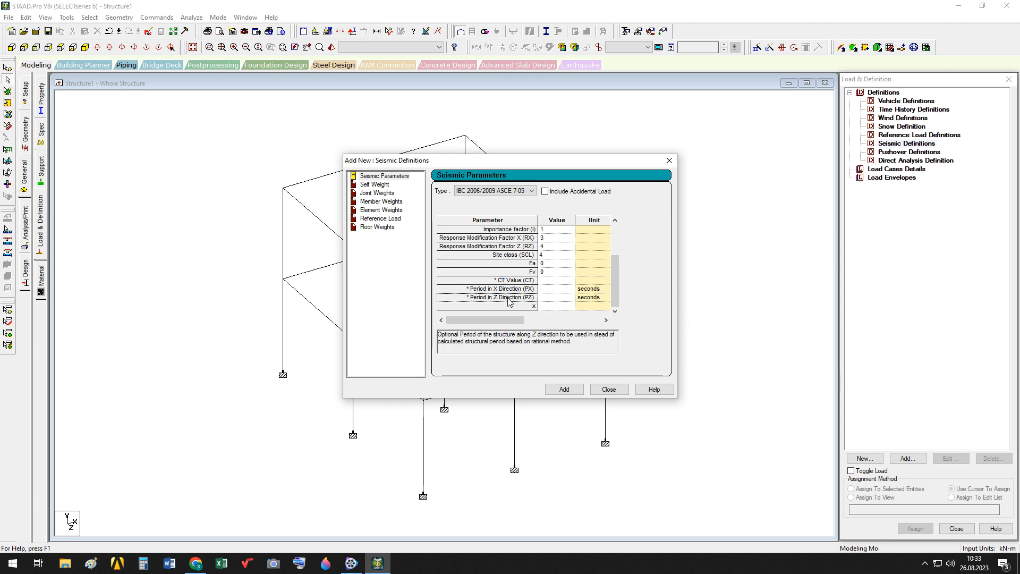
{"action": "left_click", "coordinate": [525, 281]}
{"action": "left_click", "coordinate": [514, 291]}
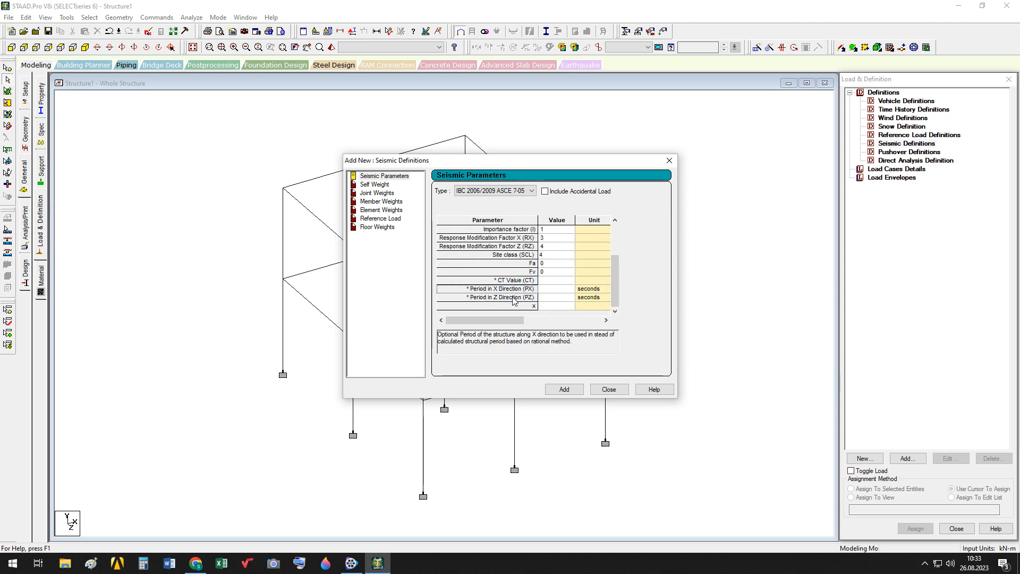
{"action": "left_click", "coordinate": [478, 298]}
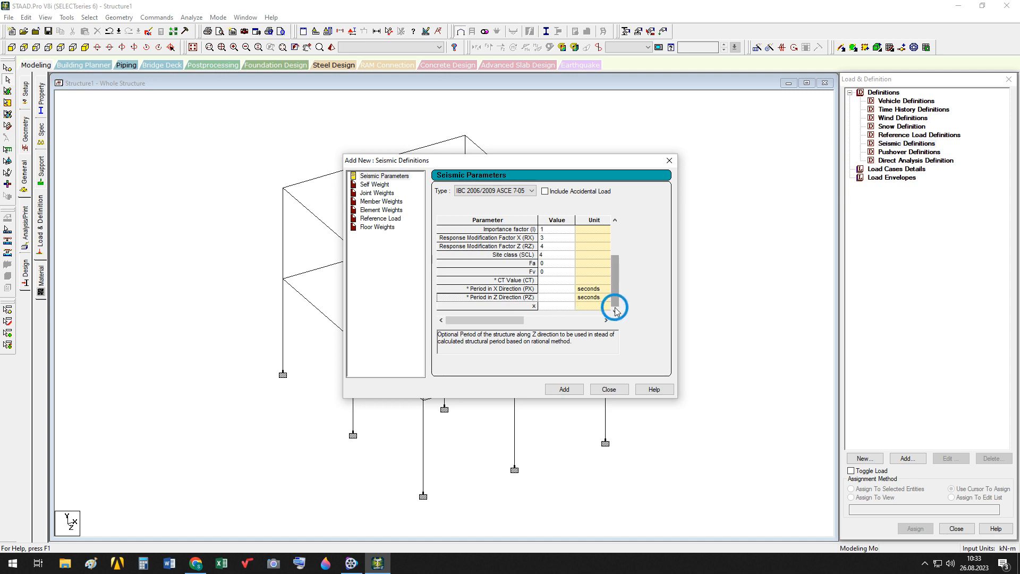
{"action": "left_click", "coordinate": [509, 280]}
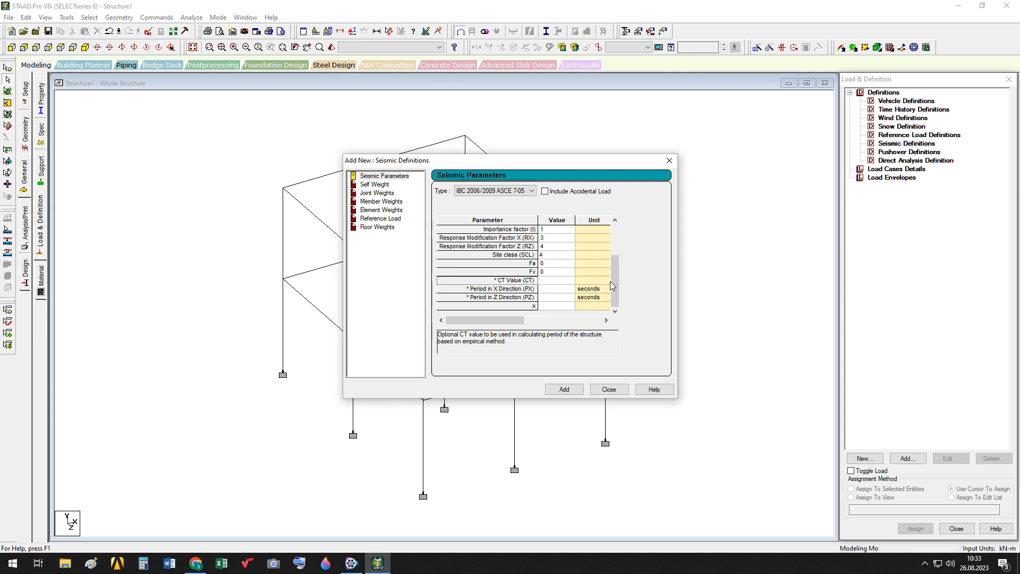
{"action": "mouse_move", "coordinate": [613, 282]}
{"action": "left_mouse_down"}
{"action": "mouse_move", "coordinate": [616, 230]}
{"action": "mouse_move", "coordinate": [617, 287]}
{"action": "left_mouse_up"}
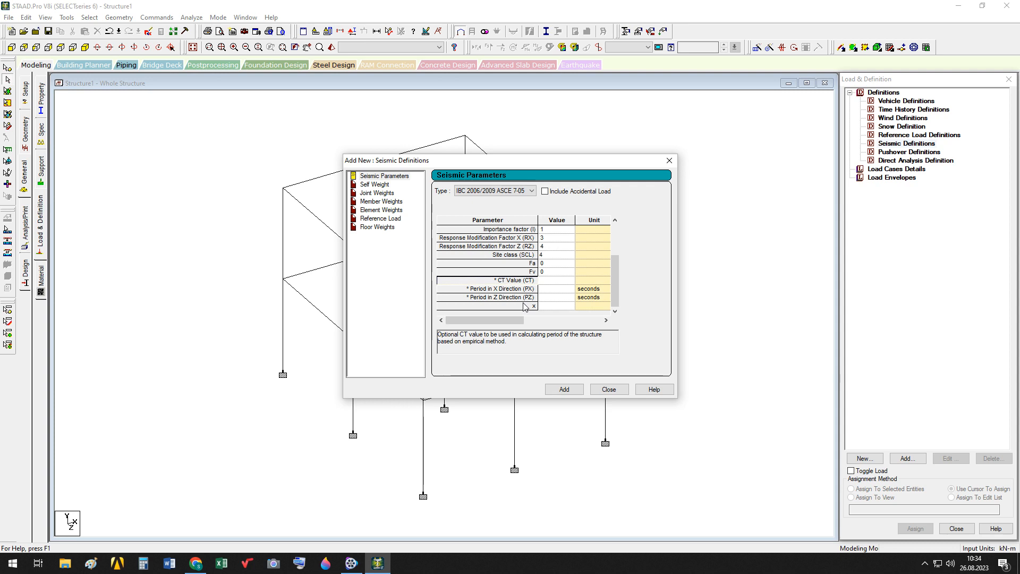
Set the CT value to 1 and the periods in the X and Z directions to 0.5 seconds each
{"action": "left_click", "coordinate": [547, 281]}
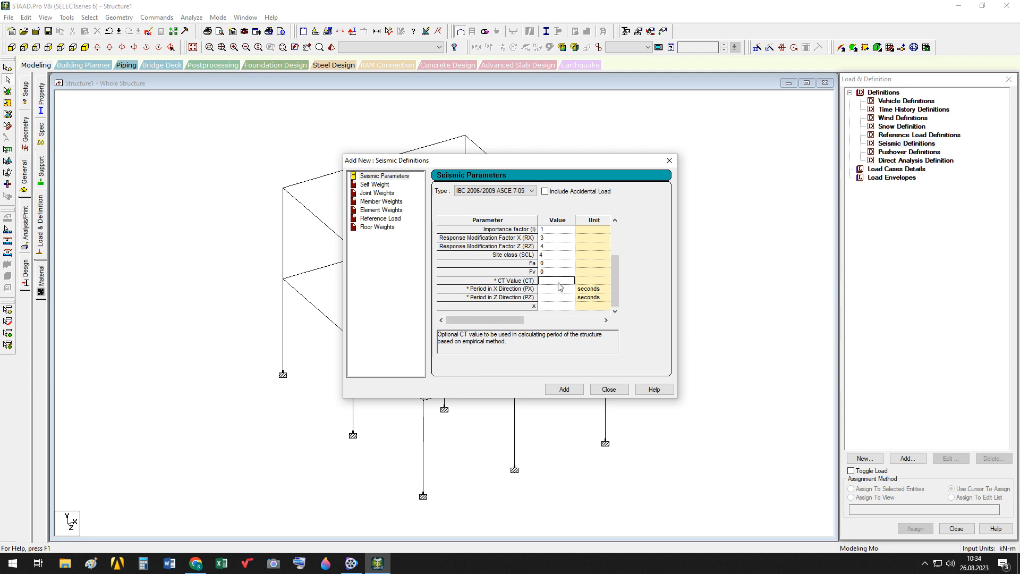
{"action": "type", "text": "1"}
{"action": "left_click", "coordinate": [554, 291]}
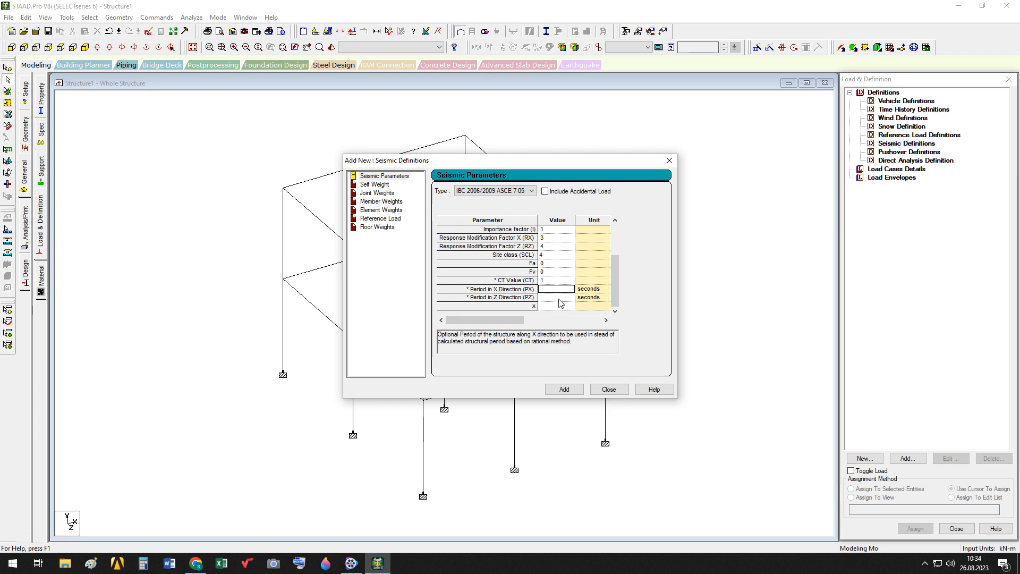
{"action": "type", "text": "0.5"}
{"action": "left_click", "coordinate": [558, 298]}
{"action": "type", "text": "0.5"}
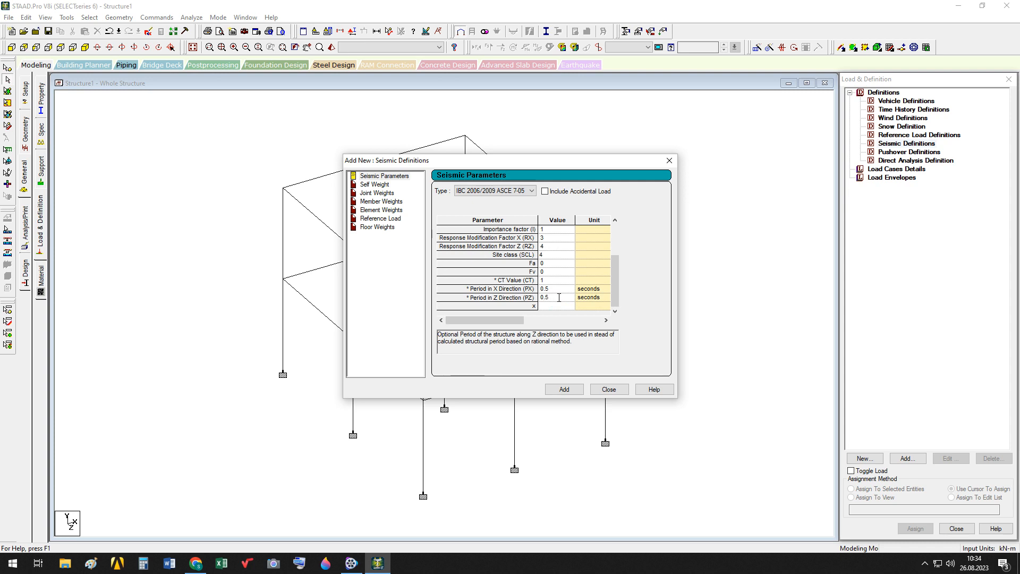
Add the IBC 2006/2009 ASCE 7-05 seismic parameters with the x exponent left blank, plus a seismic self weight with factor 1
{"action": "left_click", "coordinate": [562, 307]}
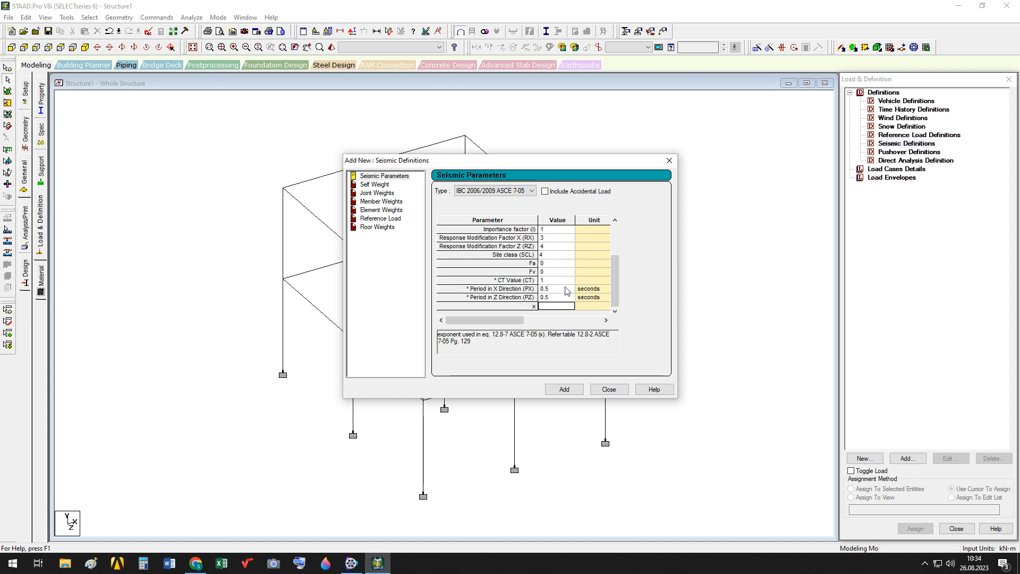
{"action": "left_click", "coordinate": [393, 177]}
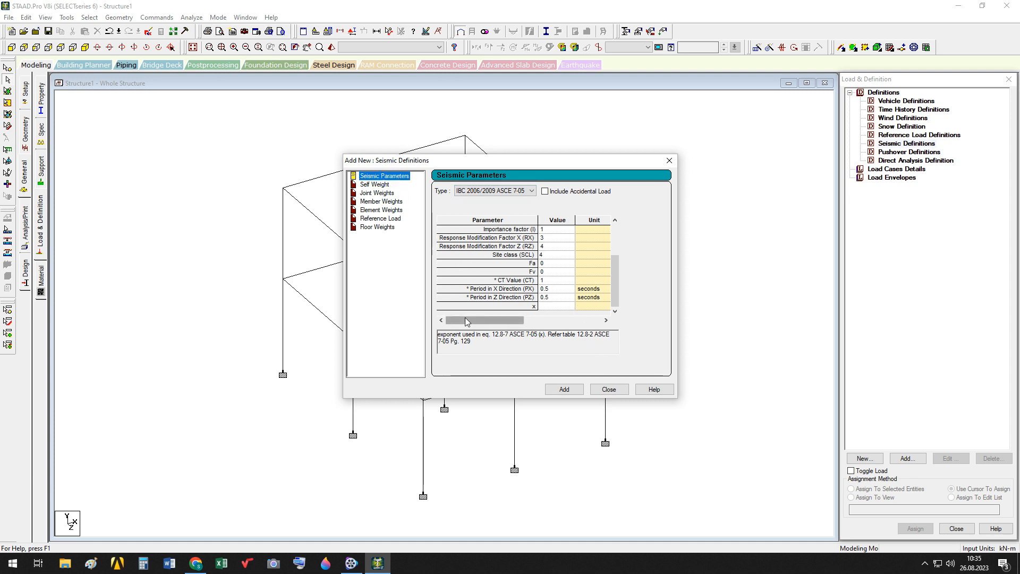
{"action": "left_click", "coordinate": [564, 388]}
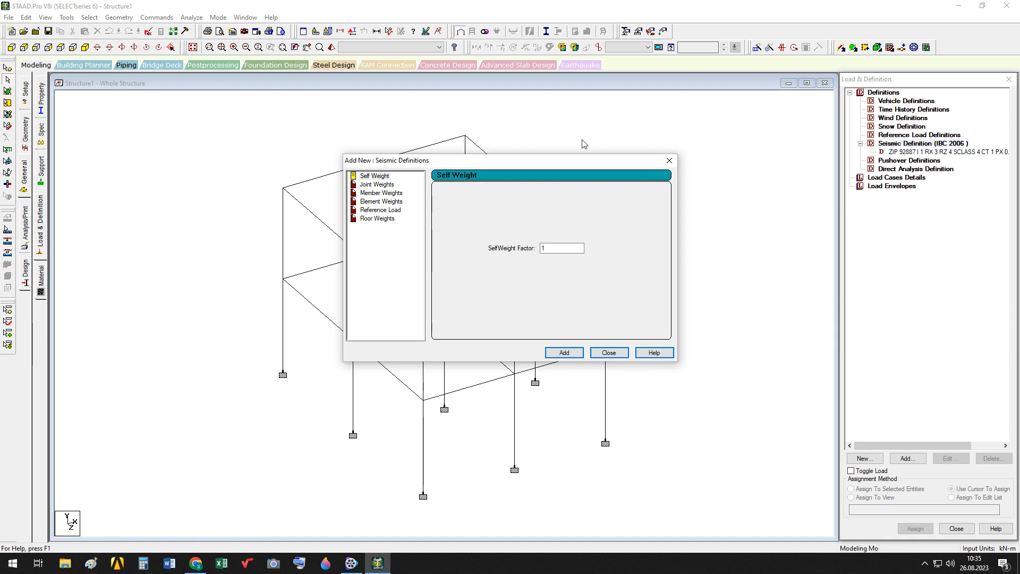
{"action": "left_click", "coordinate": [381, 177]}
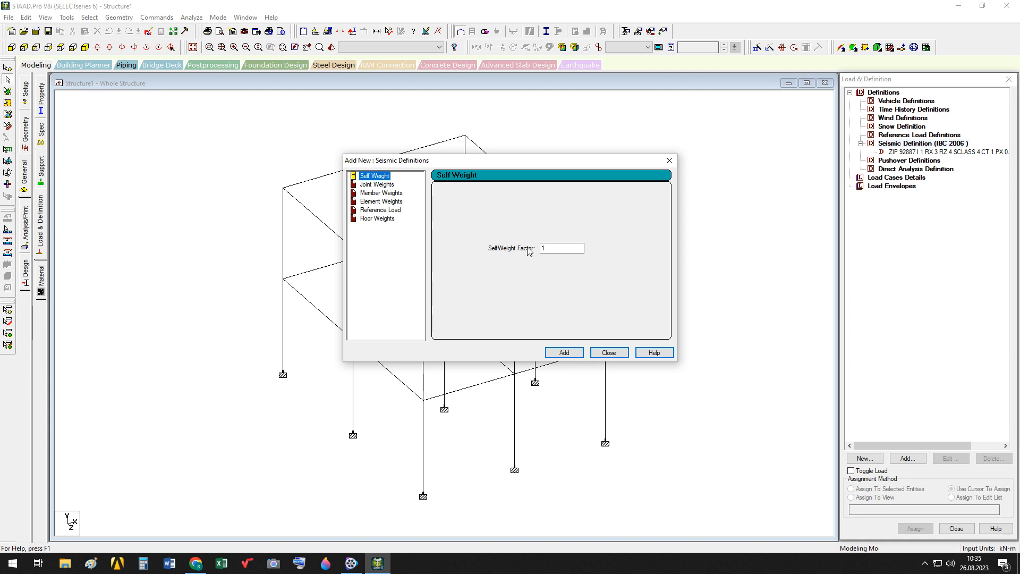
{"action": "left_click", "coordinate": [574, 355]}
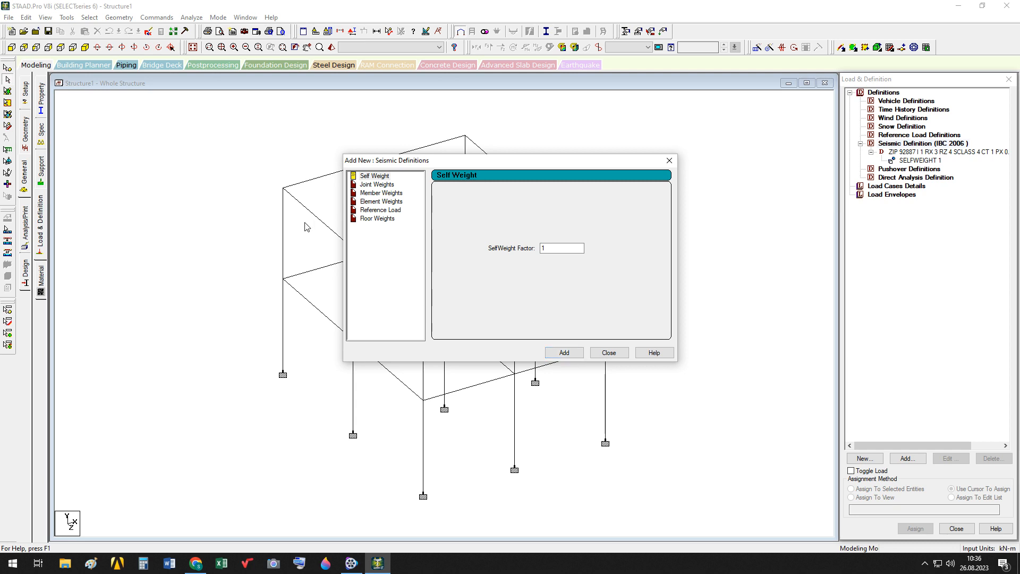
Add a seismic floor weight with a pressure of 5 kN/m2 over a Y range from 0 to 6 m
{"action": "left_click_drag", "start_coordinate": [446, 164], "coordinate": [526, 206]}
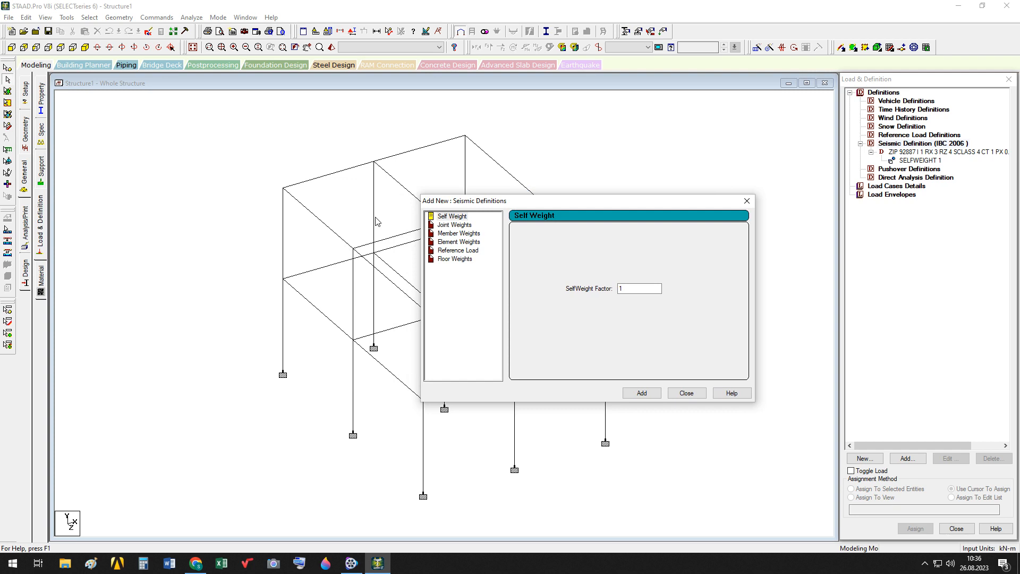
{"action": "left_click", "coordinate": [456, 259]}
{"action": "left_click", "coordinate": [552, 271]}
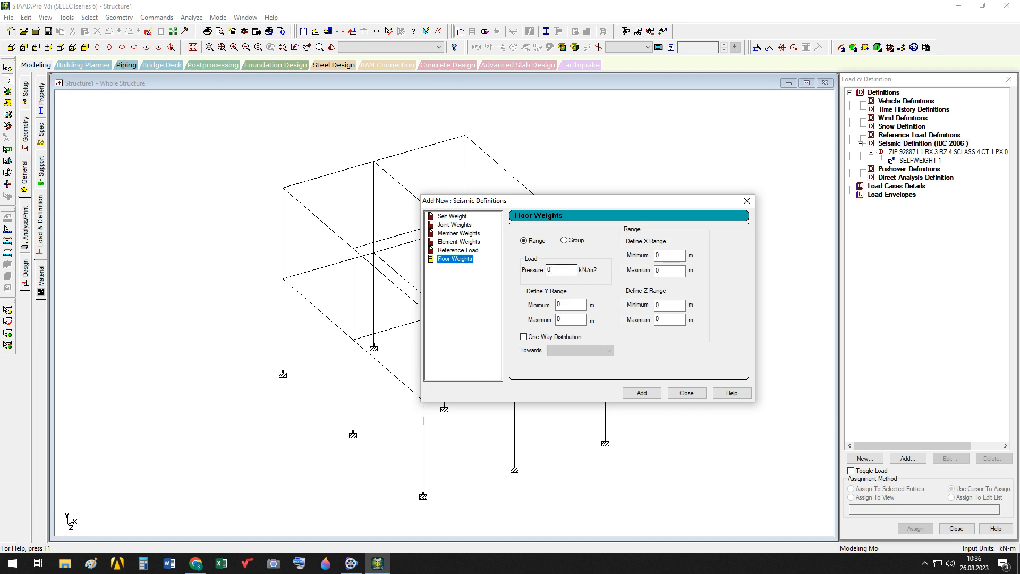
{"action": "left_click_drag", "start_coordinate": [552, 270], "coordinate": [539, 273]}
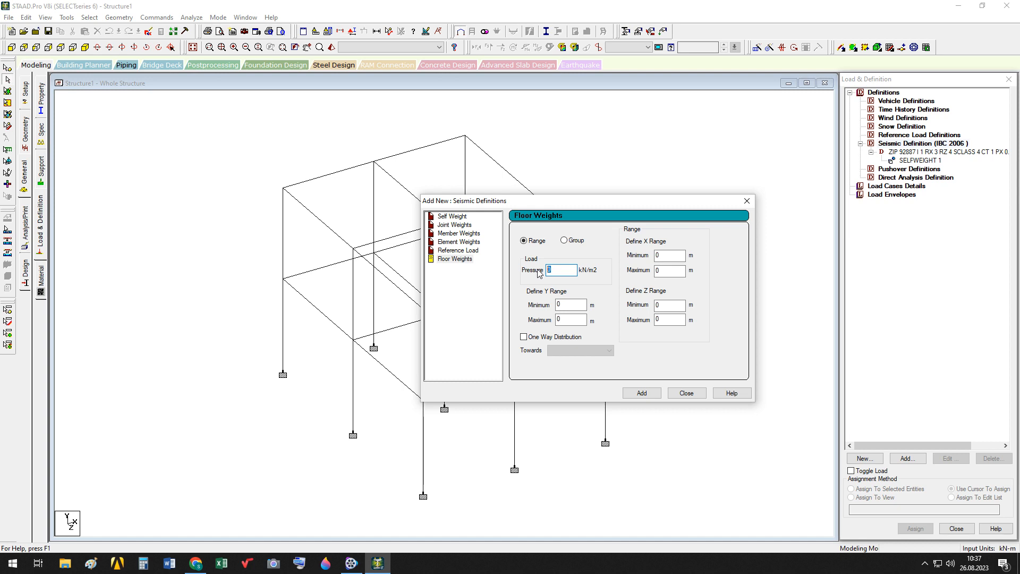
{"action": "type", "text": "56"}
{"action": "key", "text": "BackSpace"}
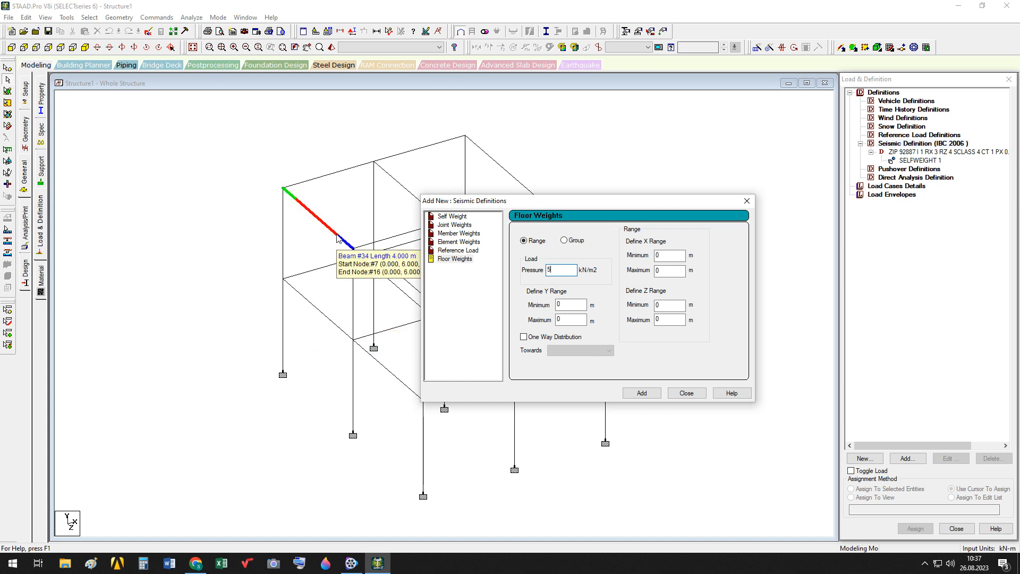
{"action": "left_click_drag", "start_coordinate": [565, 318], "coordinate": [543, 317]}
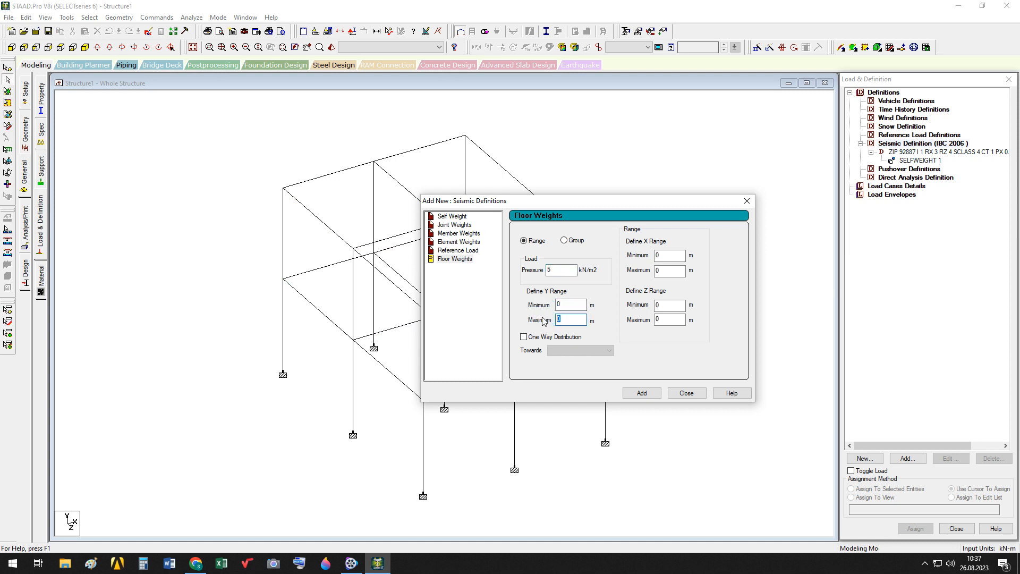
{"action": "type", "text": "6"}
{"action": "left_click", "coordinate": [641, 393]}
{"action": "left_click", "coordinate": [692, 392]}
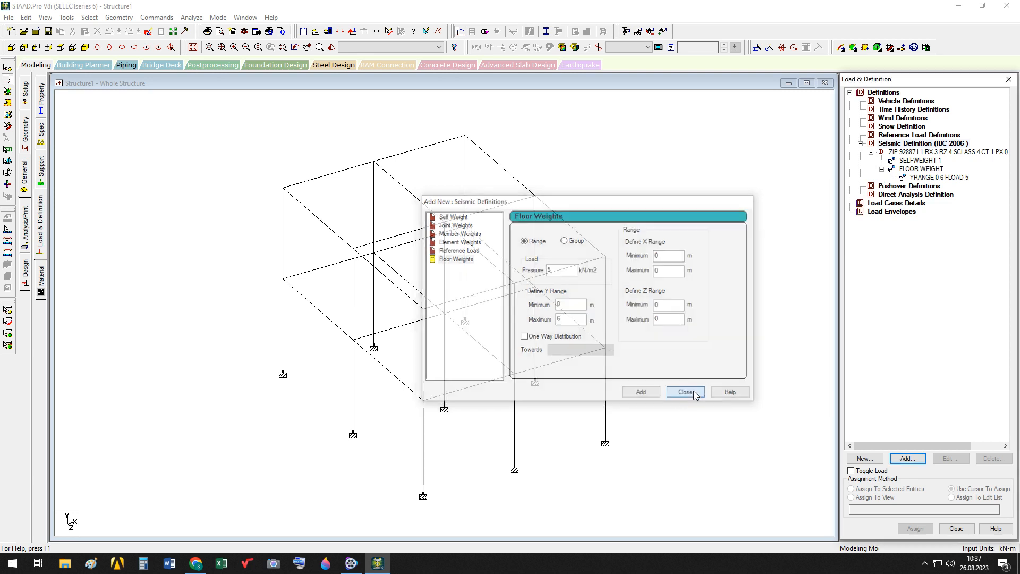
{"action": "left_click", "coordinate": [865, 205]}
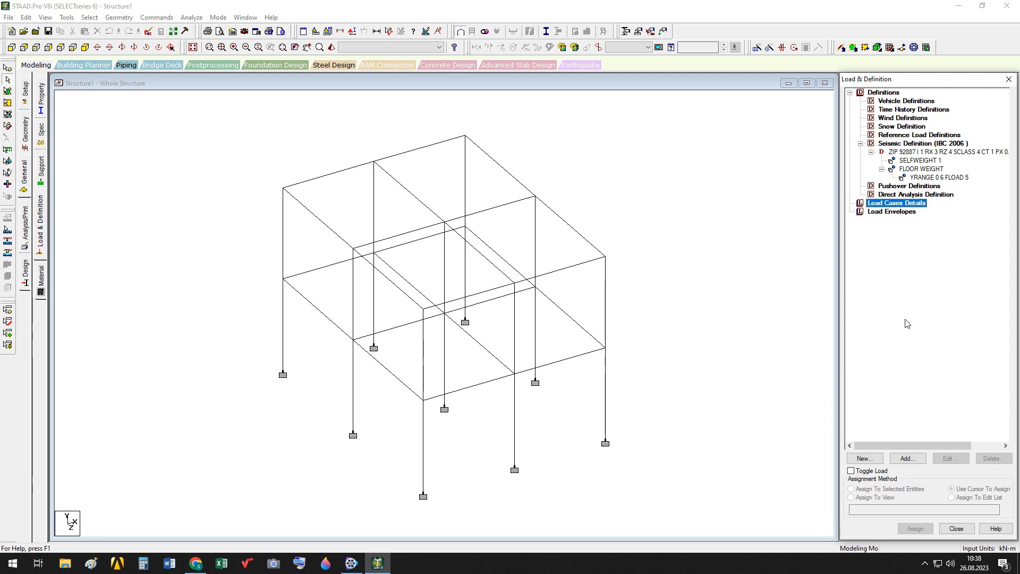
{"action": "left_click", "coordinate": [908, 458]}
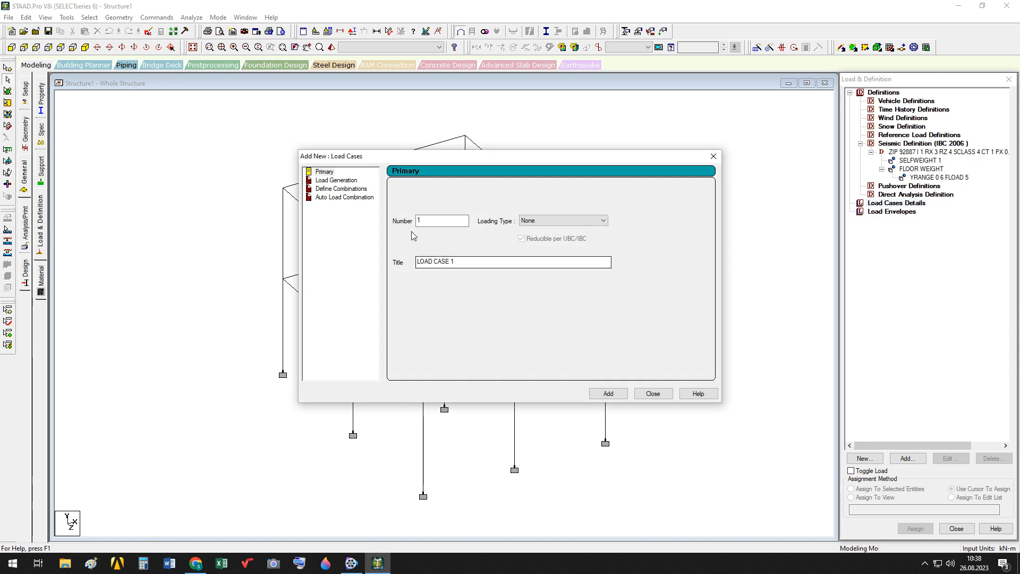
{"action": "left_click", "coordinate": [320, 171]}
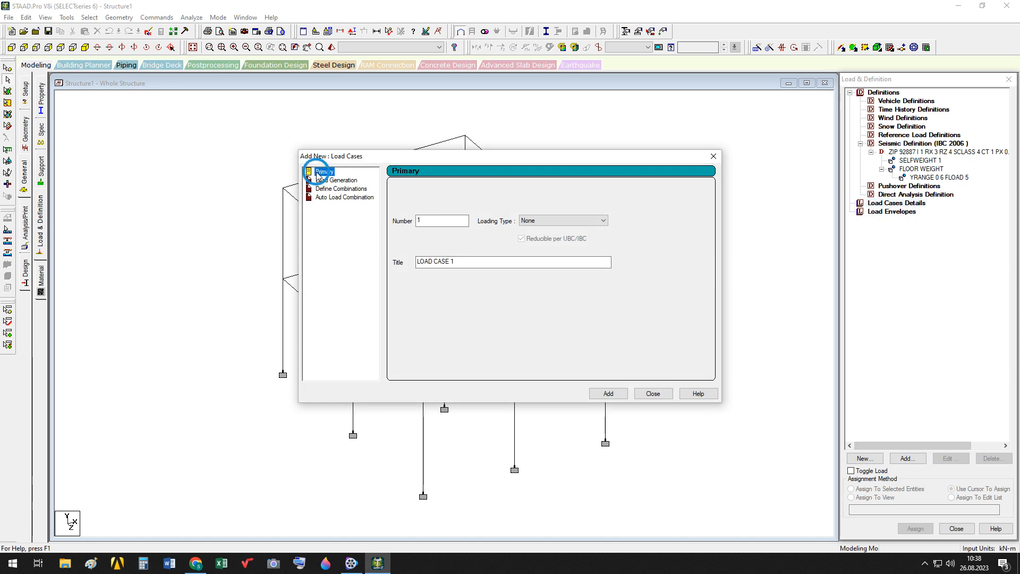
{"action": "left_click", "coordinate": [602, 221]}
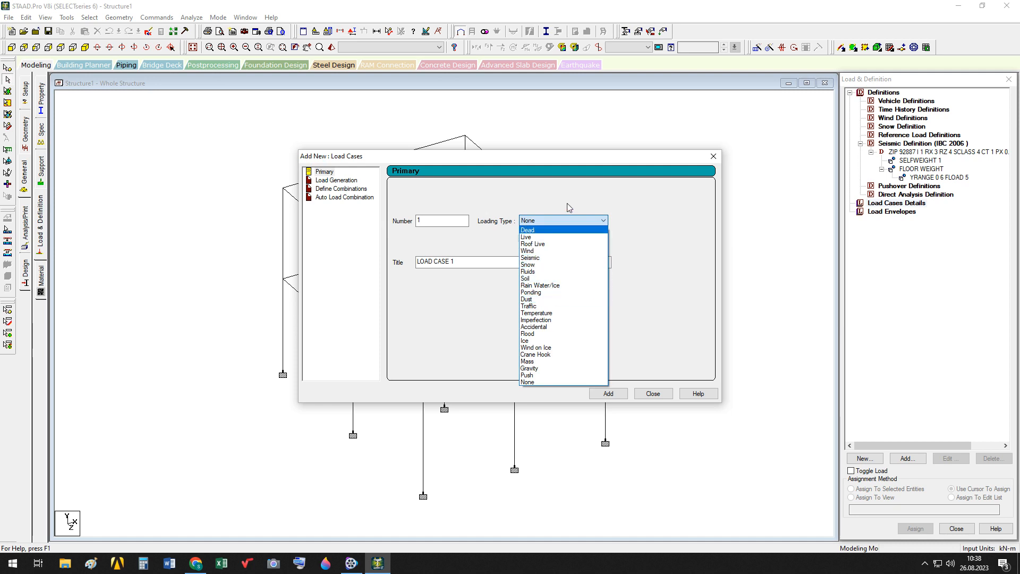
{"action": "left_click", "coordinate": [588, 190]}
{"action": "left_click", "coordinate": [659, 394]}
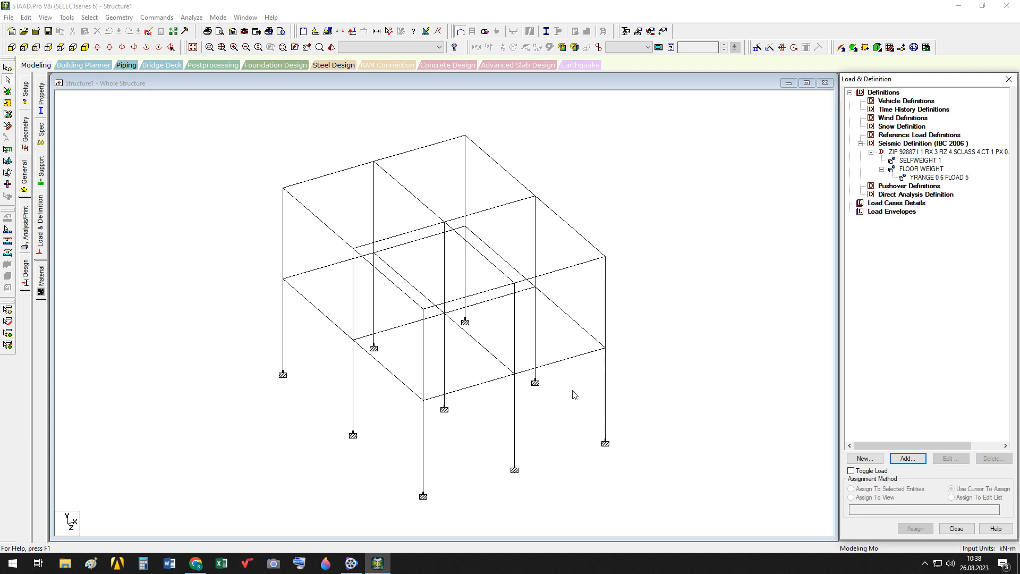
Add primary load case 1 with loading type Seismic and the title "Equiv Static Load in X direction"
{"action": "left_click", "coordinate": [874, 203]}
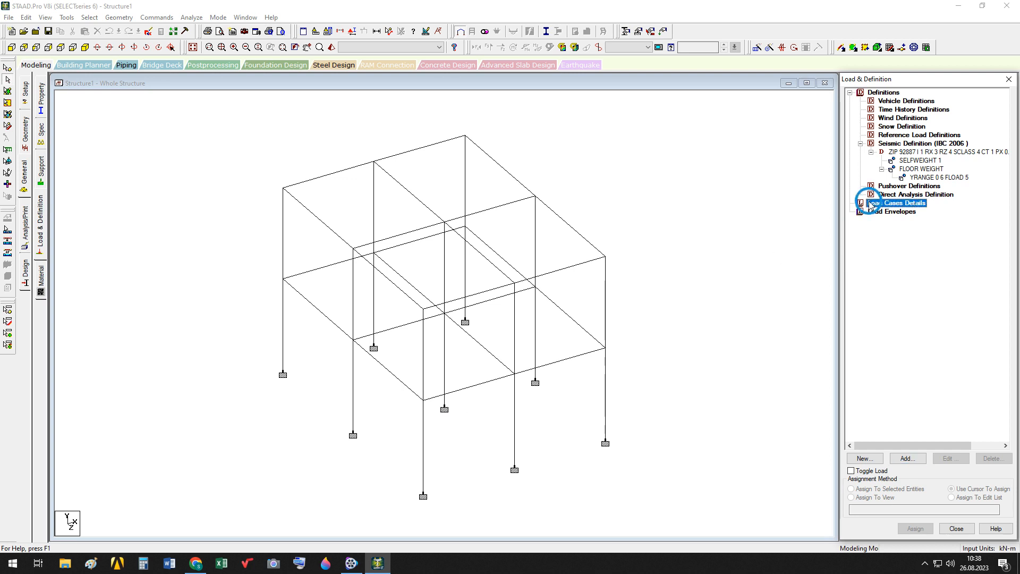
{"action": "left_click", "coordinate": [913, 458]}
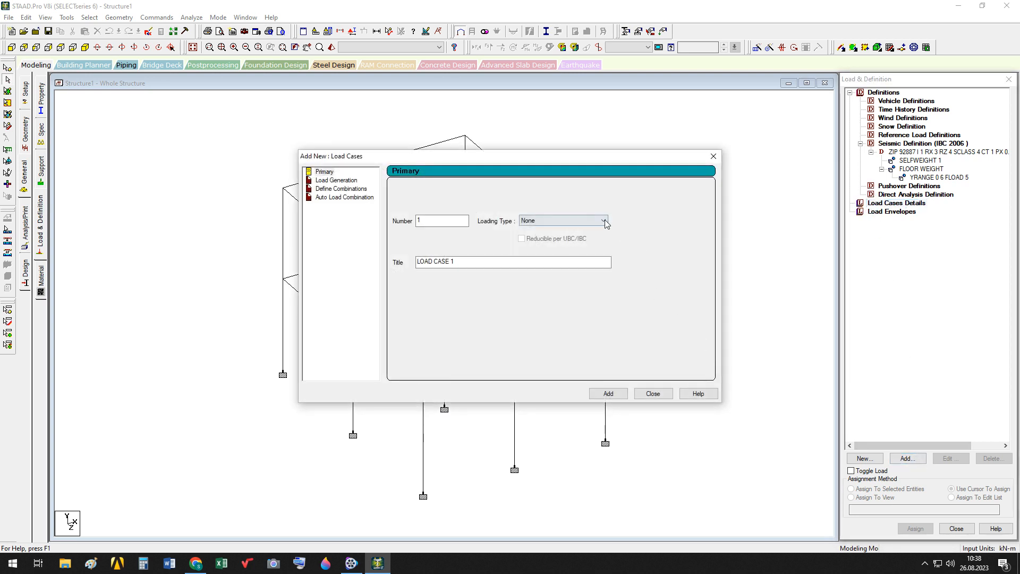
{"action": "left_click", "coordinate": [585, 220]}
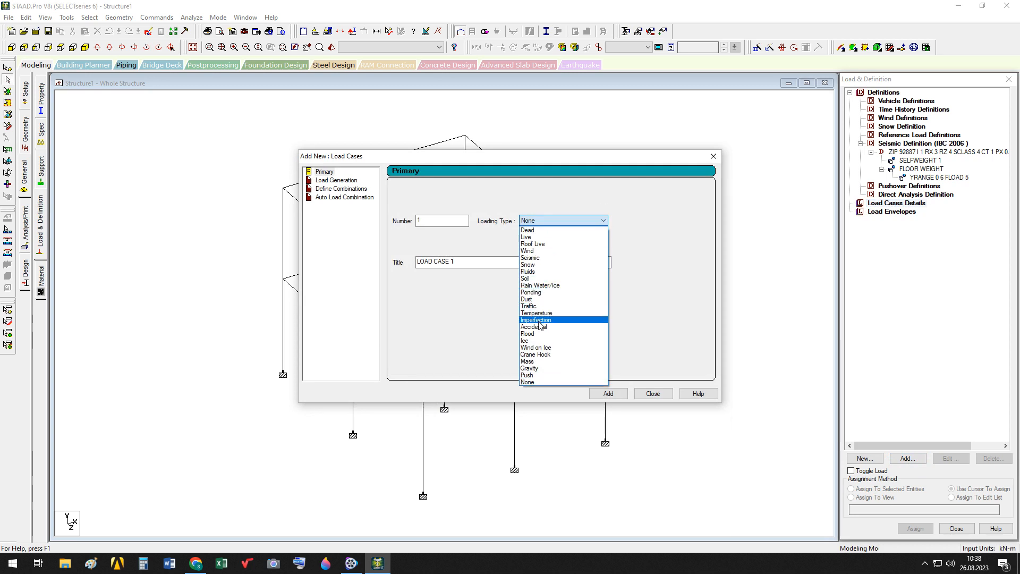
{"action": "left_click", "coordinate": [531, 257]}
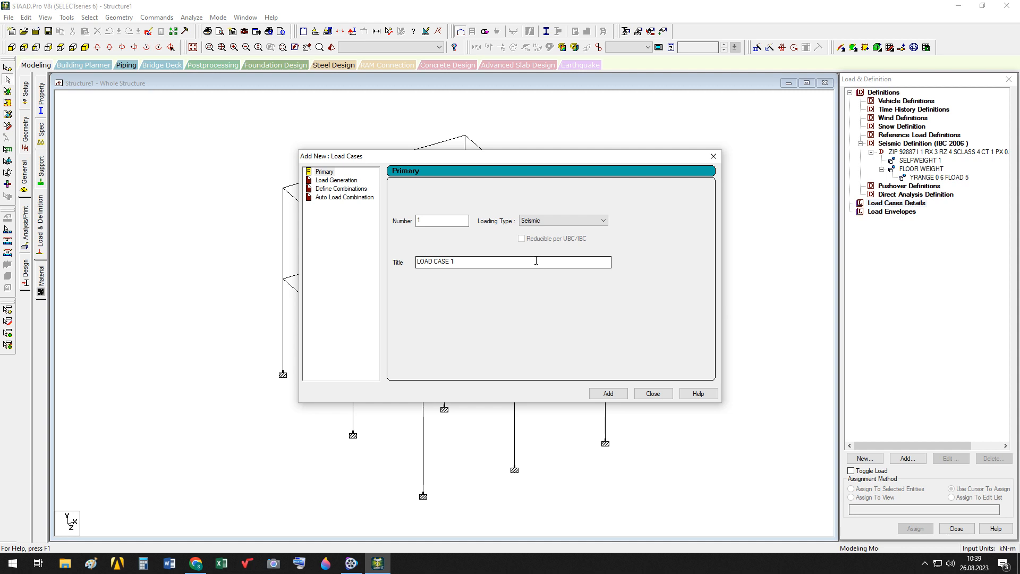
{"action": "left_click", "coordinate": [536, 261]}
{"action": "left_click_drag", "start_coordinate": [455, 261], "coordinate": [370, 261]}
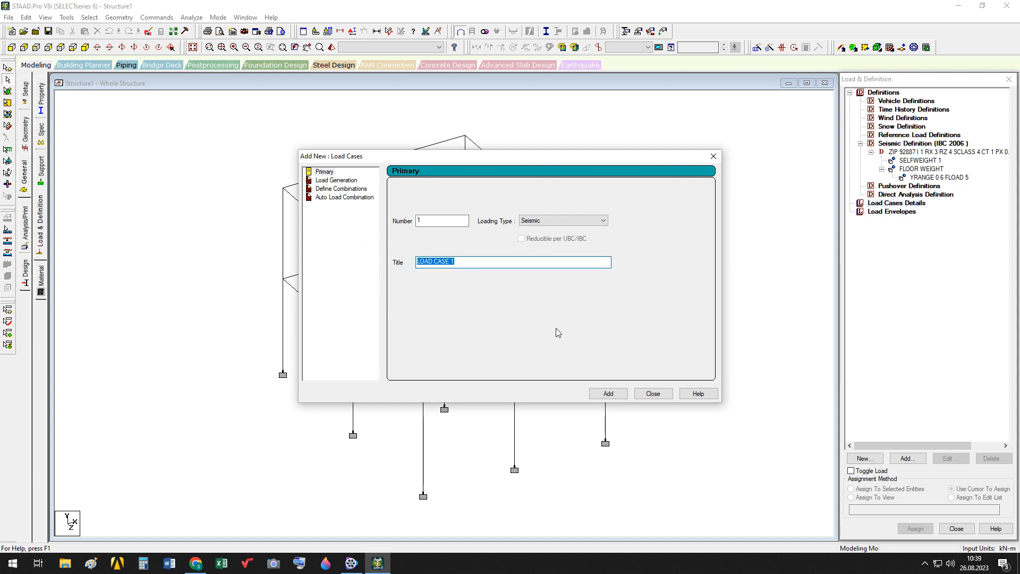
{"action": "type", "text": "Equiv Sta"}
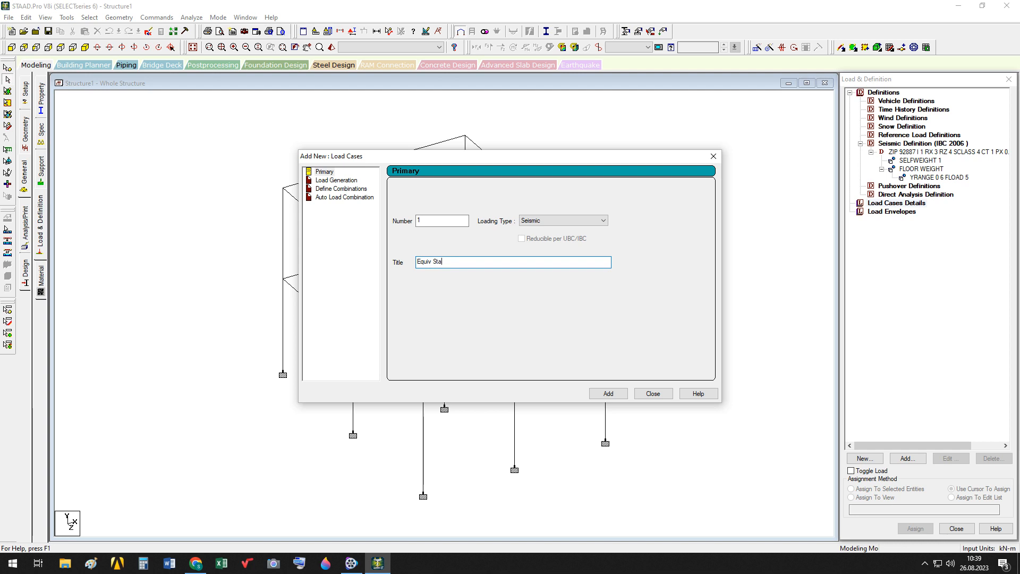
{"action": "type", "text": "tic Load i"}
{"action": "key", "text": "BackSpace"}
{"action": "type", "text": "direction"}
{"action": "left_click", "coordinate": [623, 394]}
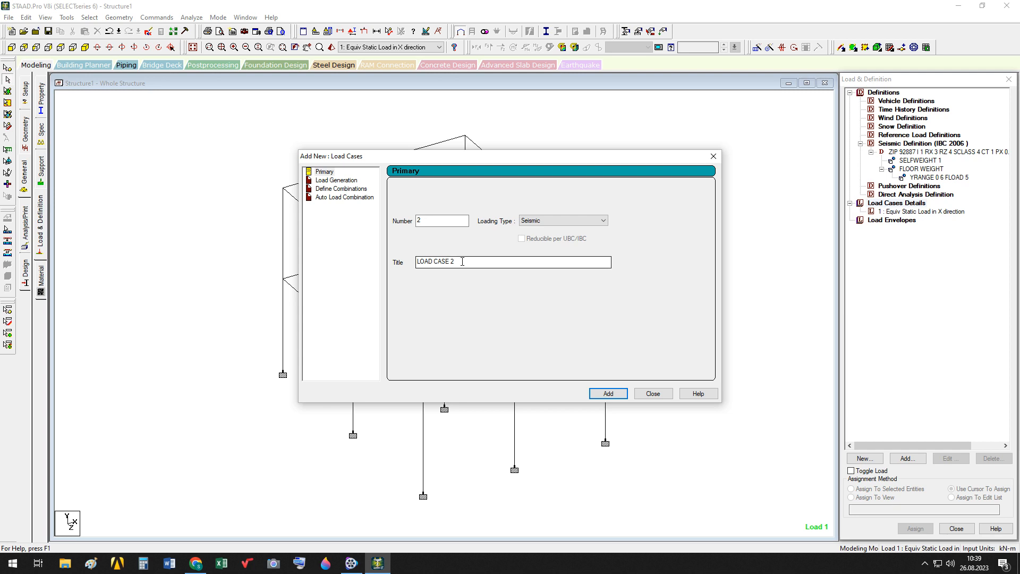
Add primary load case 2 of the Seismic type with the title "Equiv Static Load in Z direction"
{"action": "left_click_drag", "start_coordinate": [462, 261], "coordinate": [384, 261]}
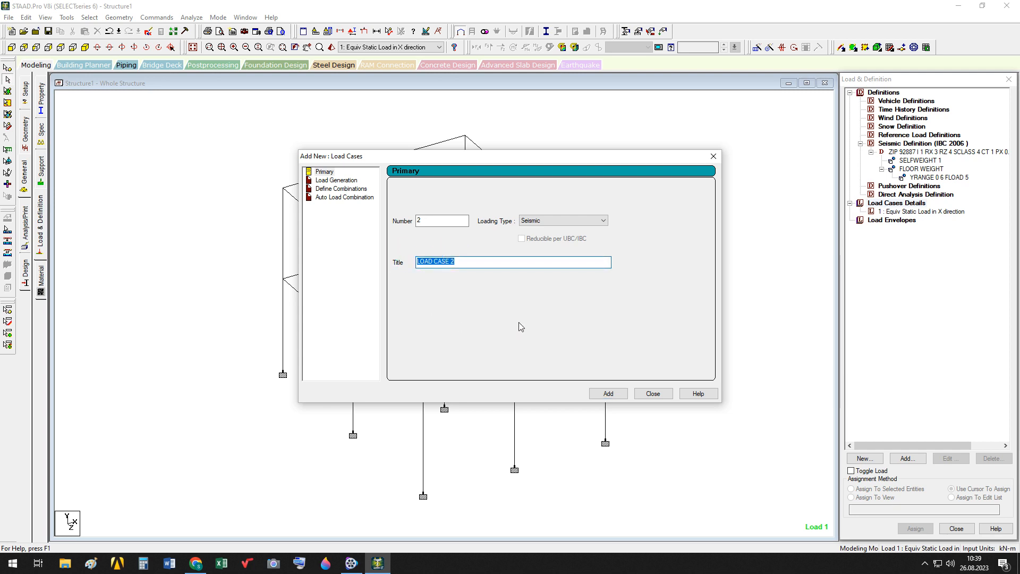
{"action": "type", "text": "Equiv Stat"}
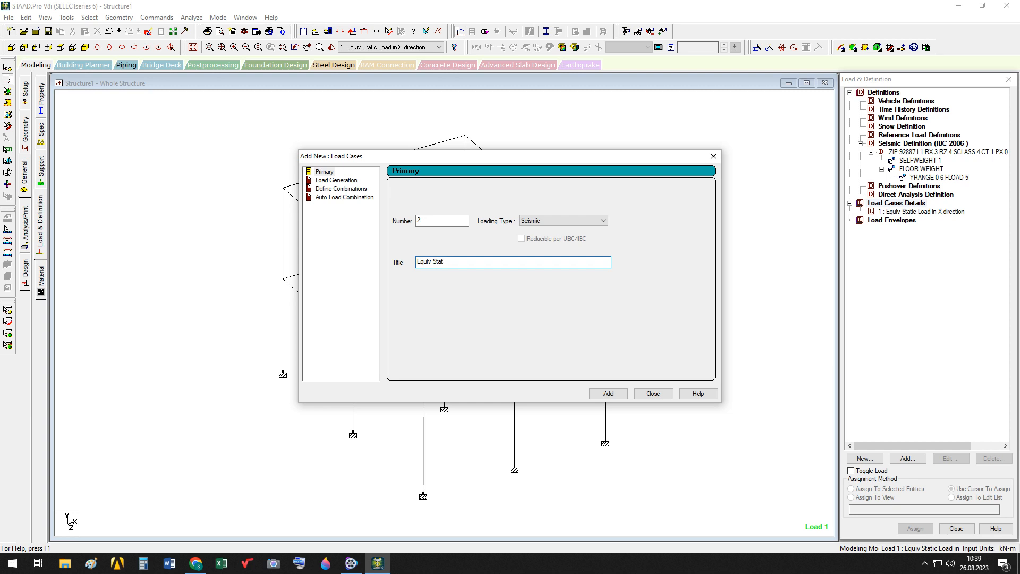
{"action": "type", "text": "ic Load in Z direction"}
{"action": "left_click", "coordinate": [607, 393]}
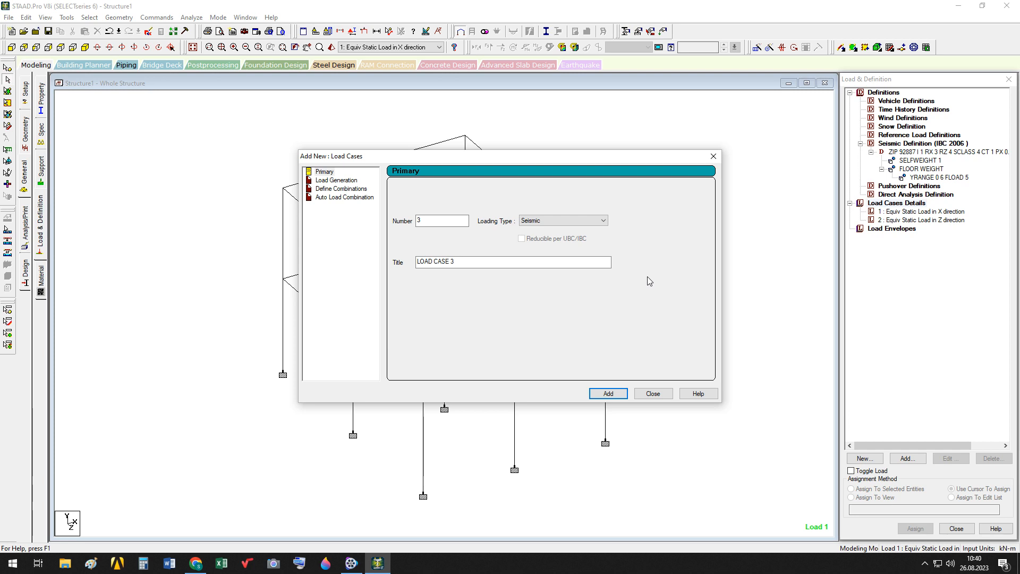
Add primary load case 3 with loading type Dead and the title "Dead Load", and finish creating load cases
{"action": "left_click", "coordinate": [603, 220]}
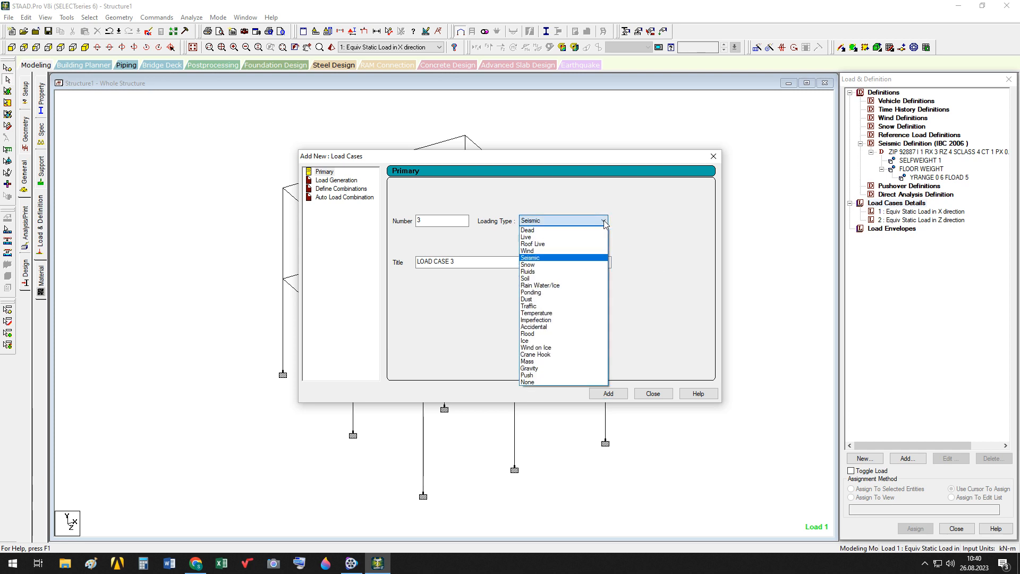
{"action": "left_click", "coordinate": [553, 230]}
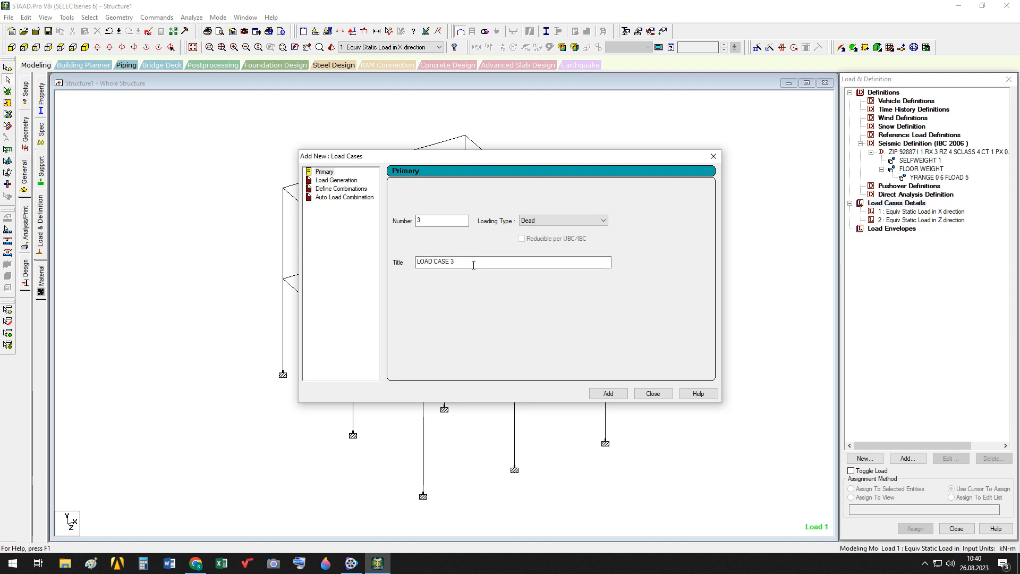
{"action": "left_click_drag", "start_coordinate": [473, 265], "coordinate": [360, 260]}
{"action": "type", "text": "Dead"}
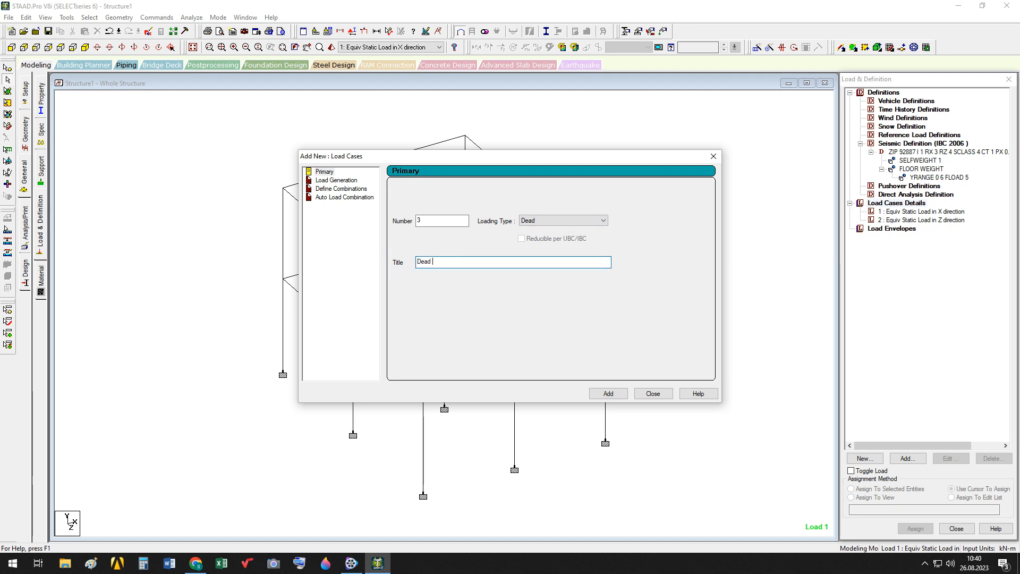
{"action": "type", "text": "c Load"}
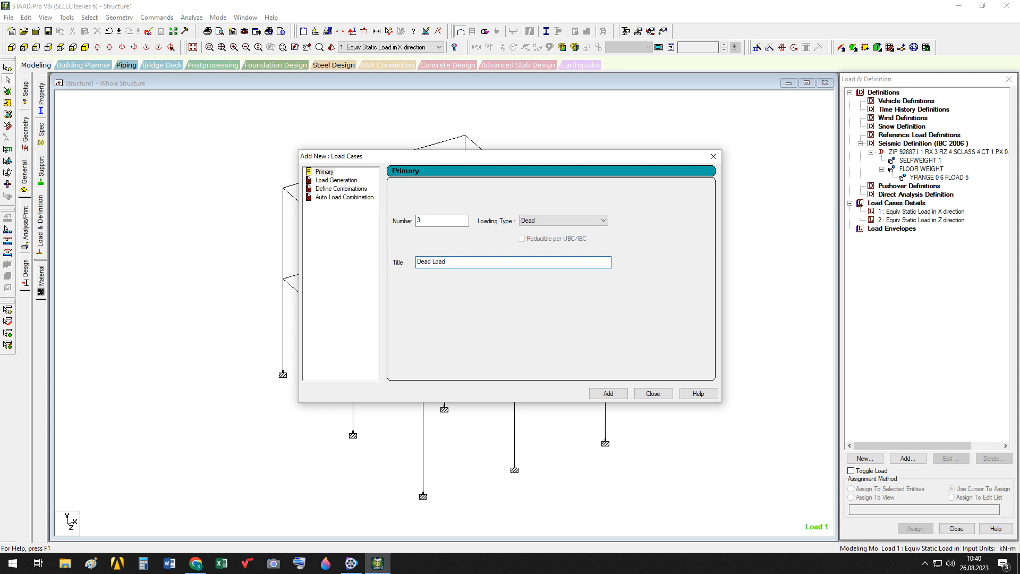
{"action": "left_click", "coordinate": [609, 393]}
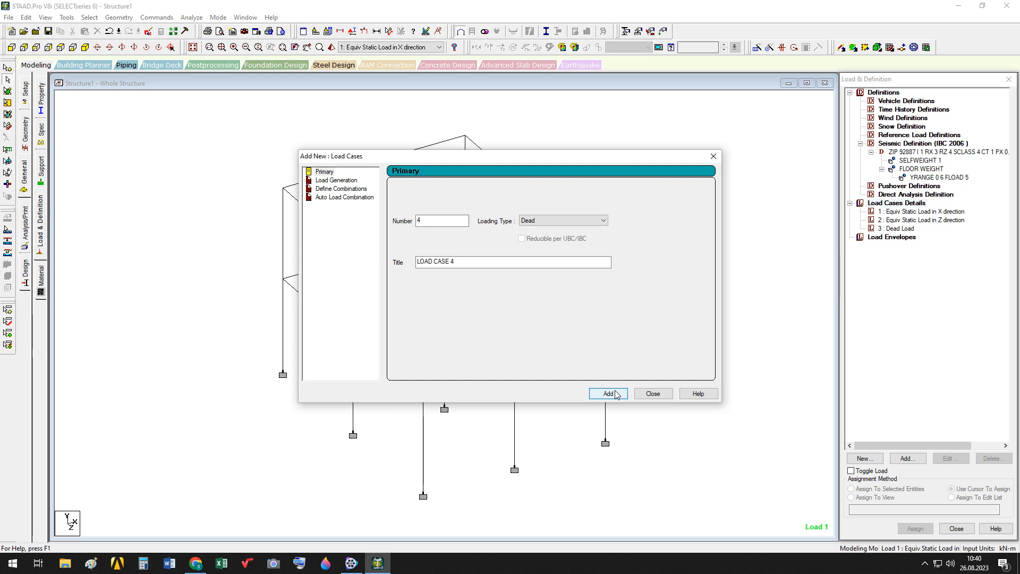
{"action": "left_click", "coordinate": [653, 393]}
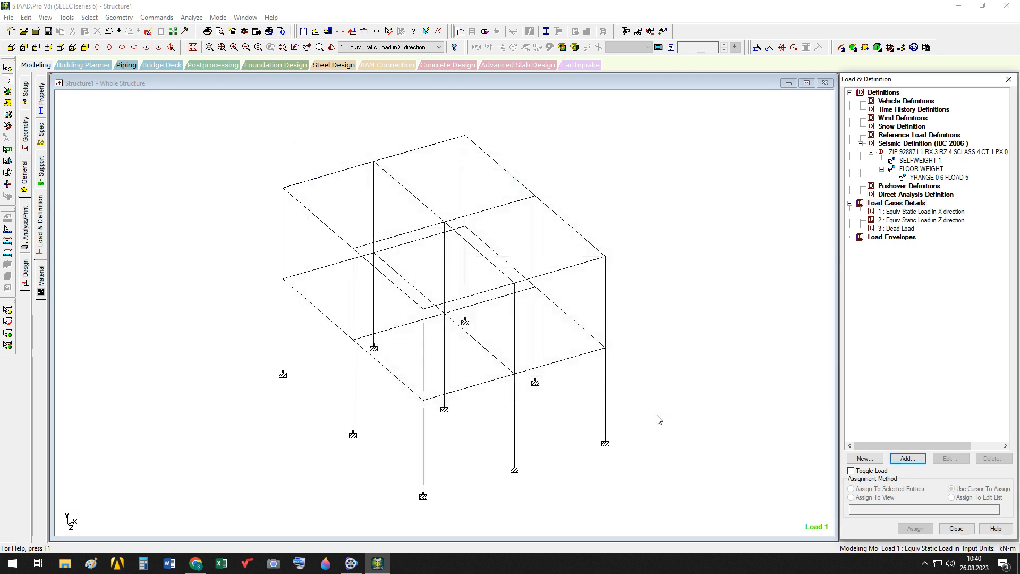
Add a seismic load in the X direction to load case 1, with factor 1 and an accidental torsion moment factor of 1
{"action": "left_click", "coordinate": [922, 212]}
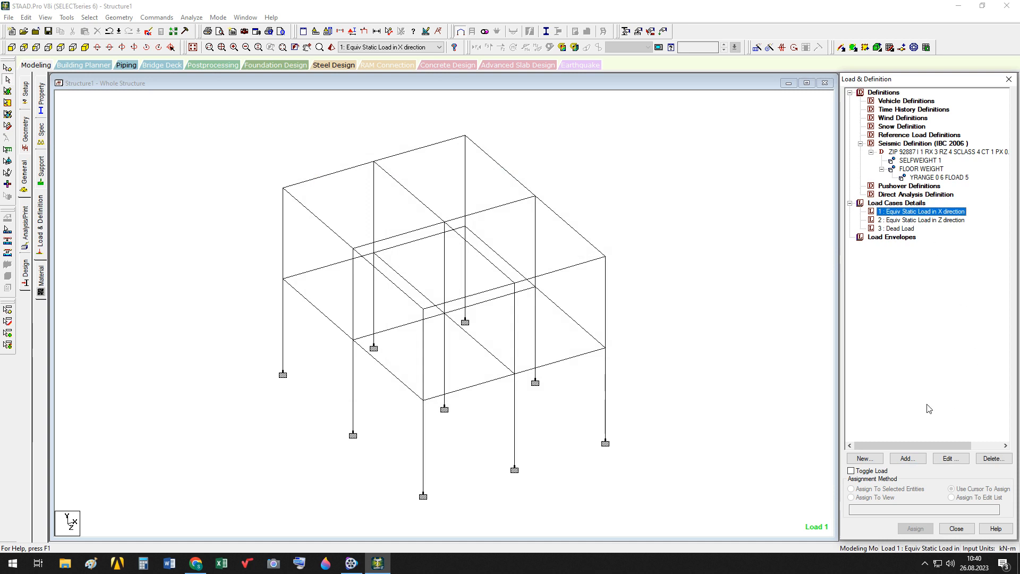
{"action": "left_click", "coordinate": [914, 459]}
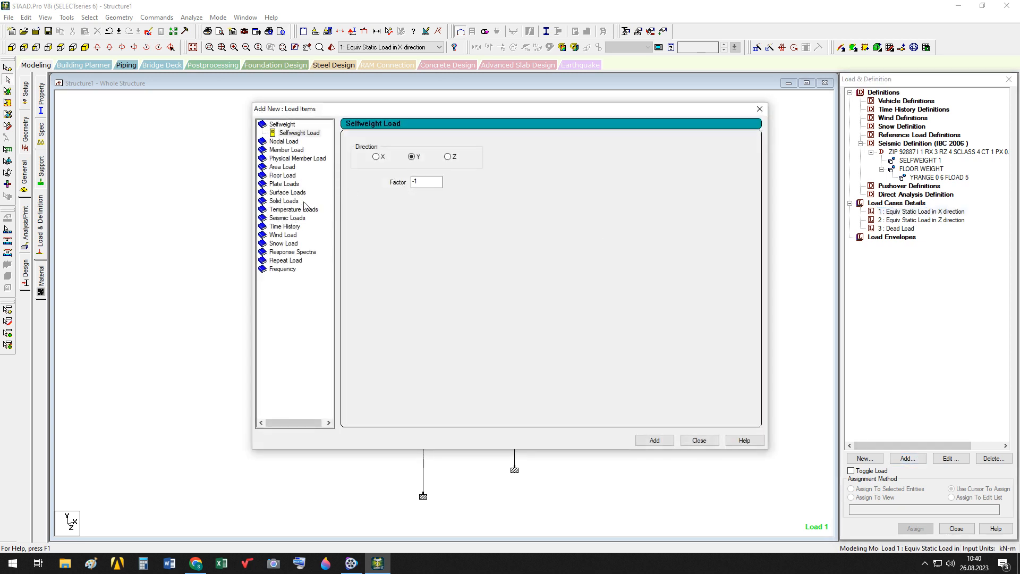
{"action": "left_click", "coordinate": [263, 219]}
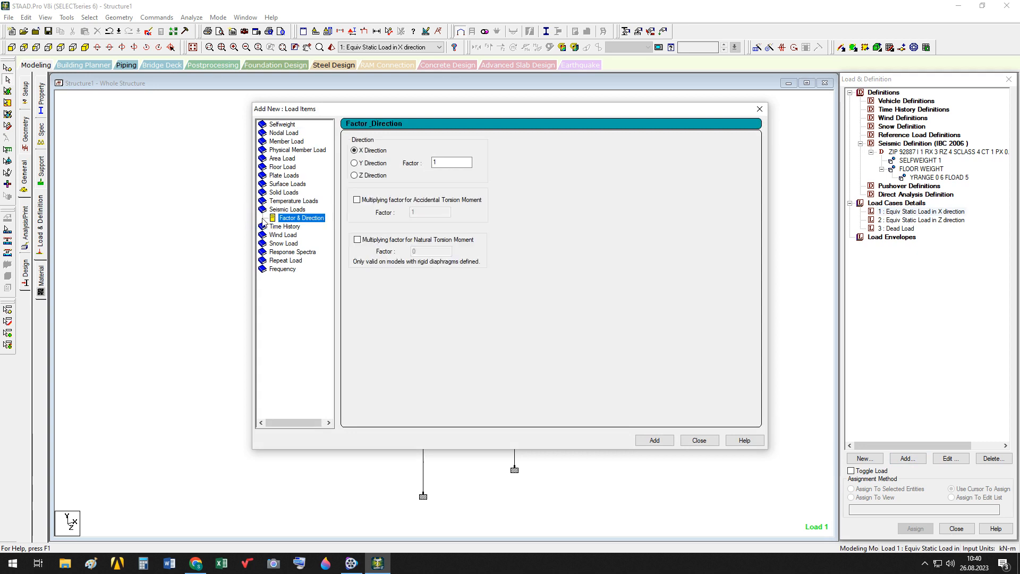
{"action": "left_click", "coordinate": [445, 162]}
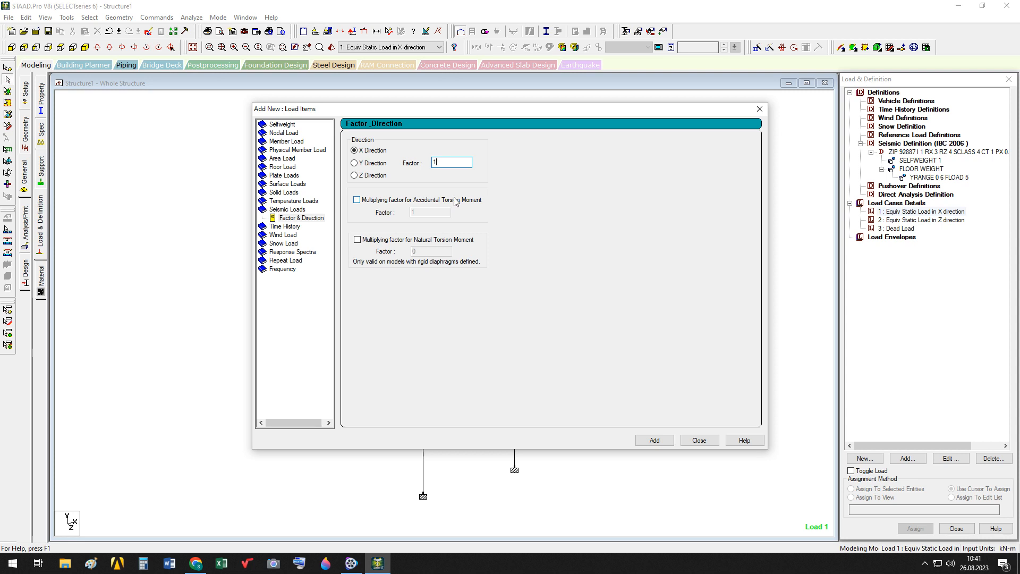
{"action": "left_click", "coordinate": [358, 200]}
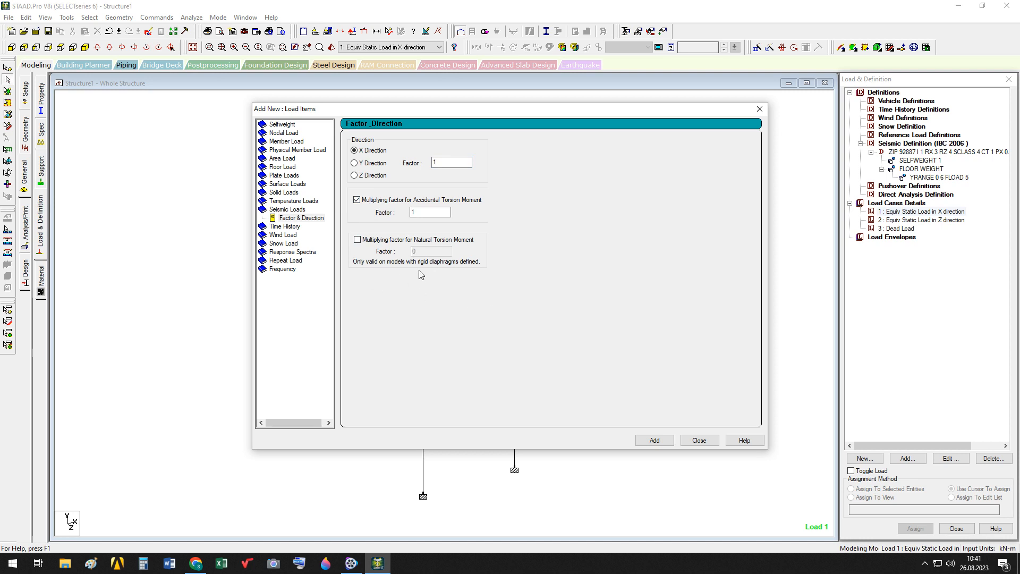
{"action": "left_click", "coordinate": [657, 441]}
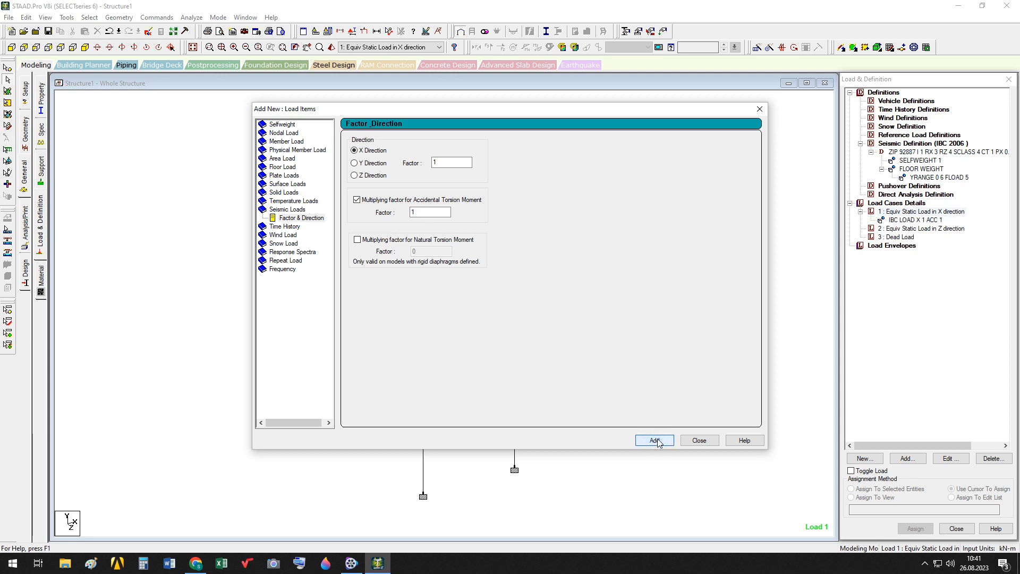
{"action": "left_click", "coordinate": [699, 440]}
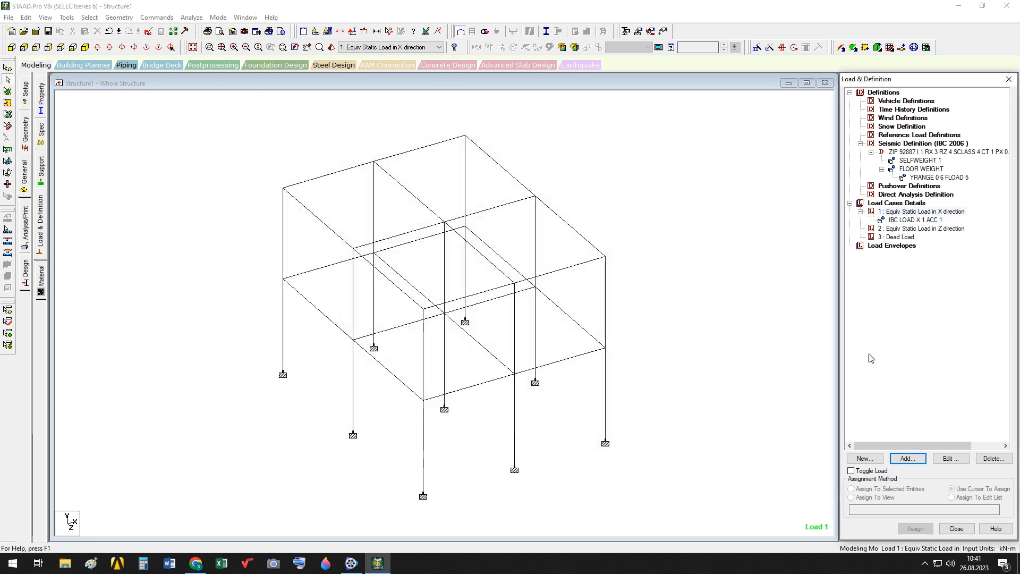
Add a seismic load in the Z direction to load case 2, with factor 1 and an accidental torsion moment factor of 1
{"action": "left_click", "coordinate": [899, 229]}
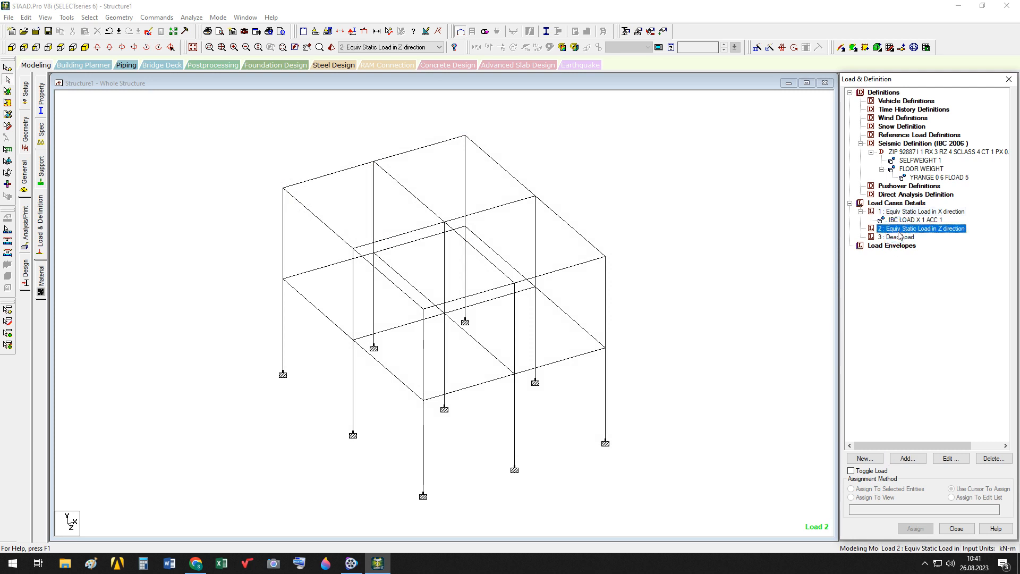
{"action": "left_click", "coordinate": [915, 460]}
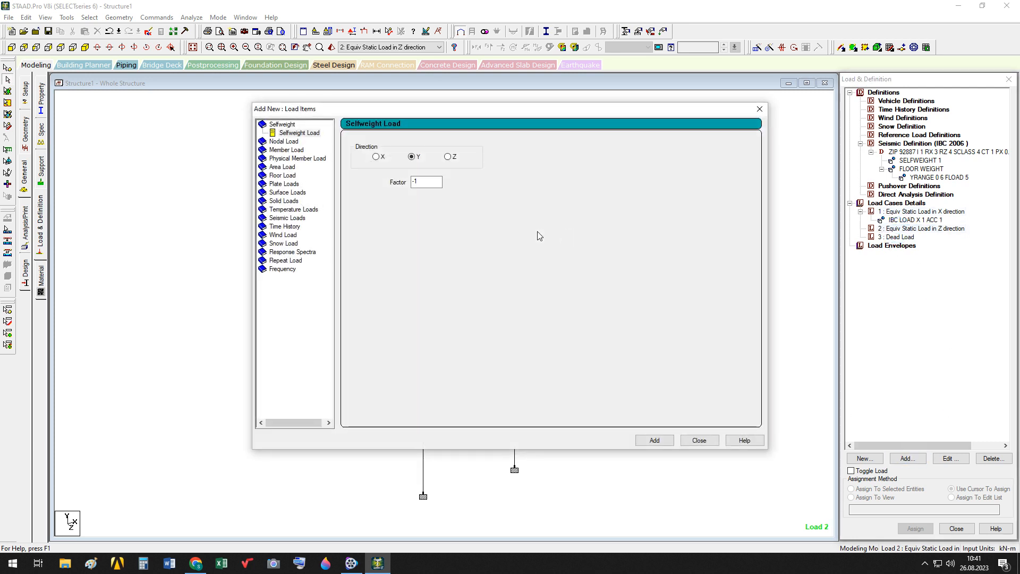
{"action": "left_click", "coordinate": [280, 218]}
{"action": "left_click", "coordinate": [369, 176]}
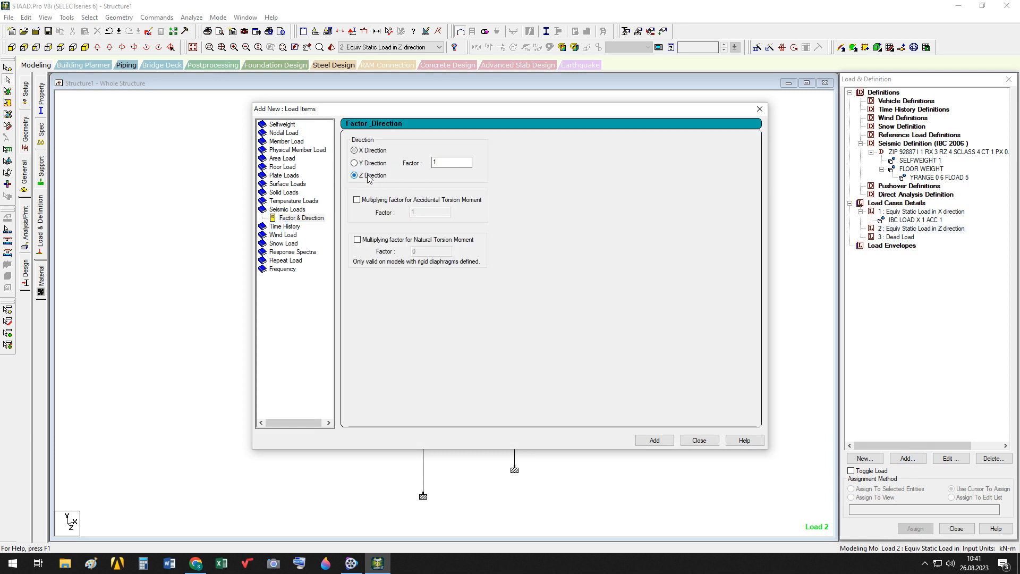
{"action": "left_click", "coordinate": [357, 200]}
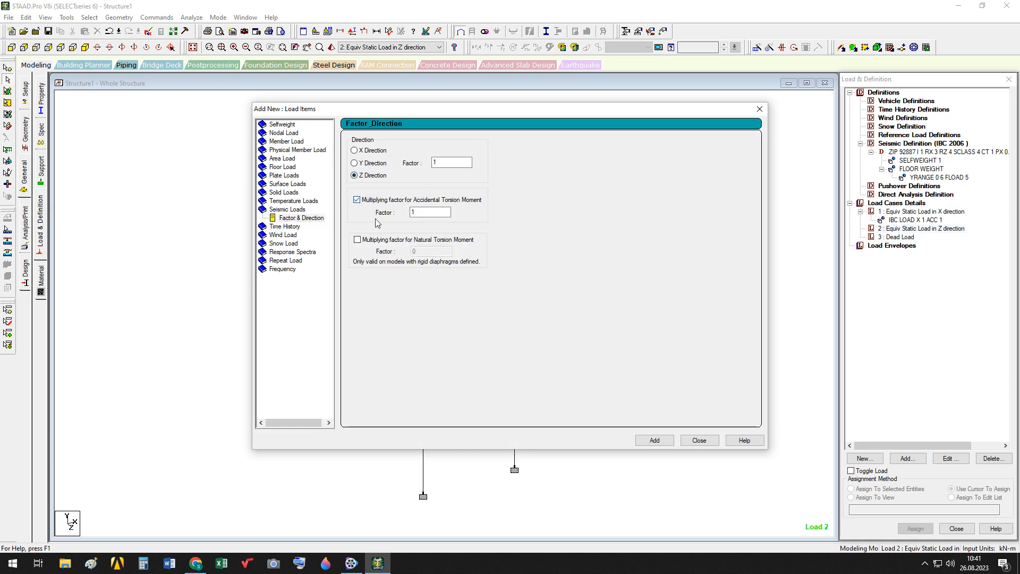
{"action": "left_click", "coordinate": [448, 213]}
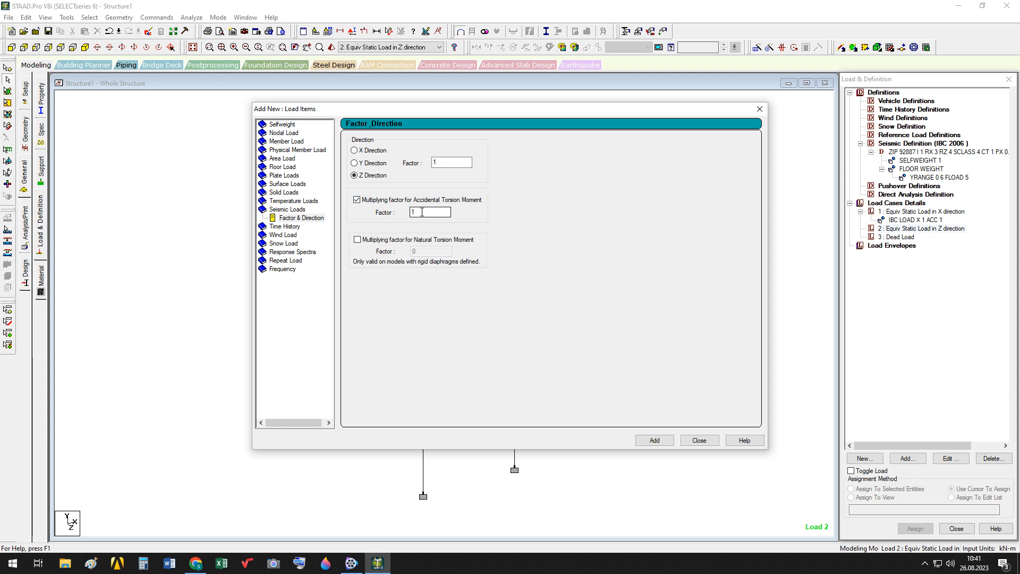
{"action": "left_click", "coordinate": [655, 440]}
{"action": "left_click", "coordinate": [699, 441]}
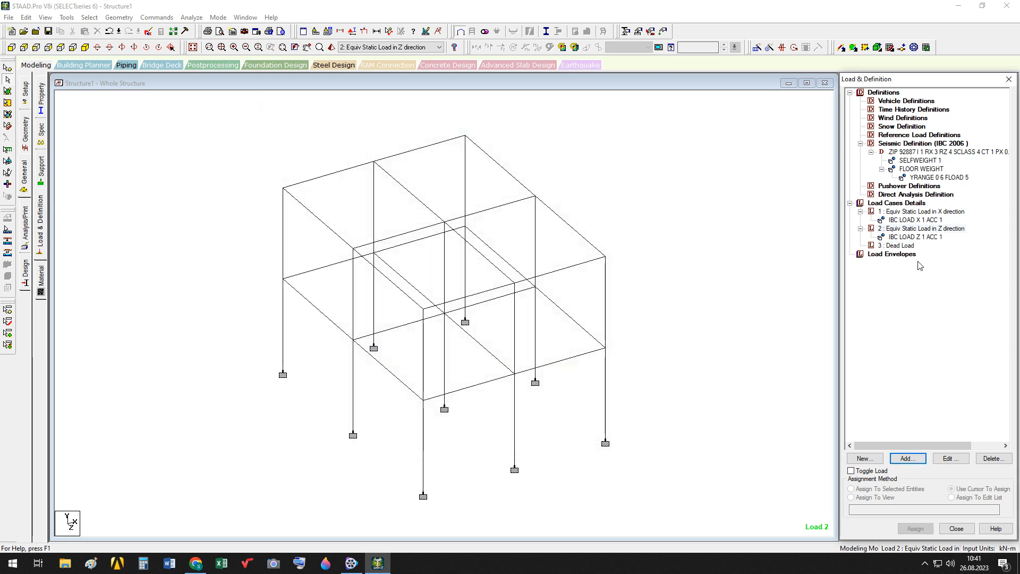
Add a selfweight load in the Y direction with factor -1 to the Dead Load case
{"action": "left_click", "coordinate": [902, 246]}
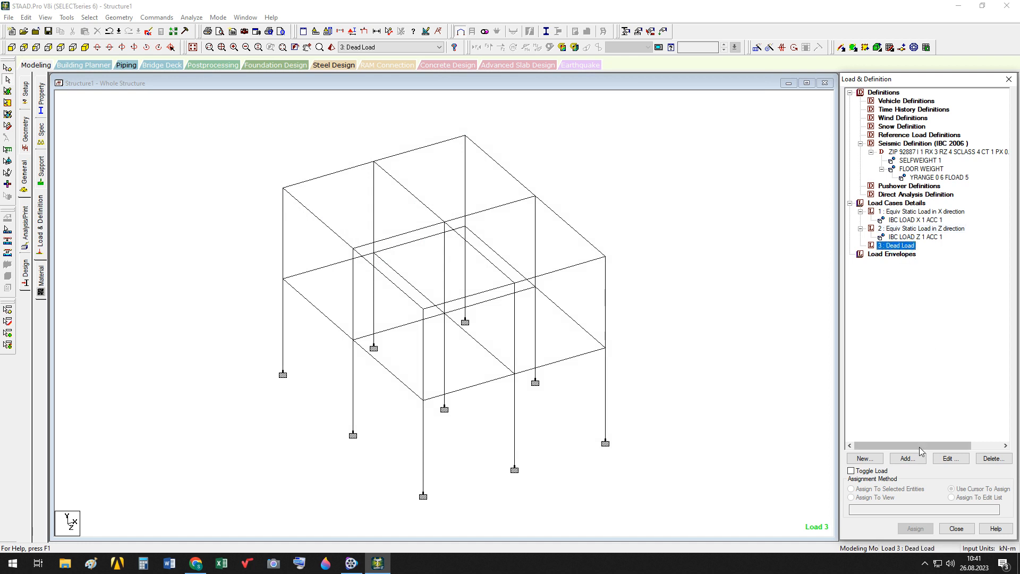
{"action": "left_click", "coordinate": [907, 458]}
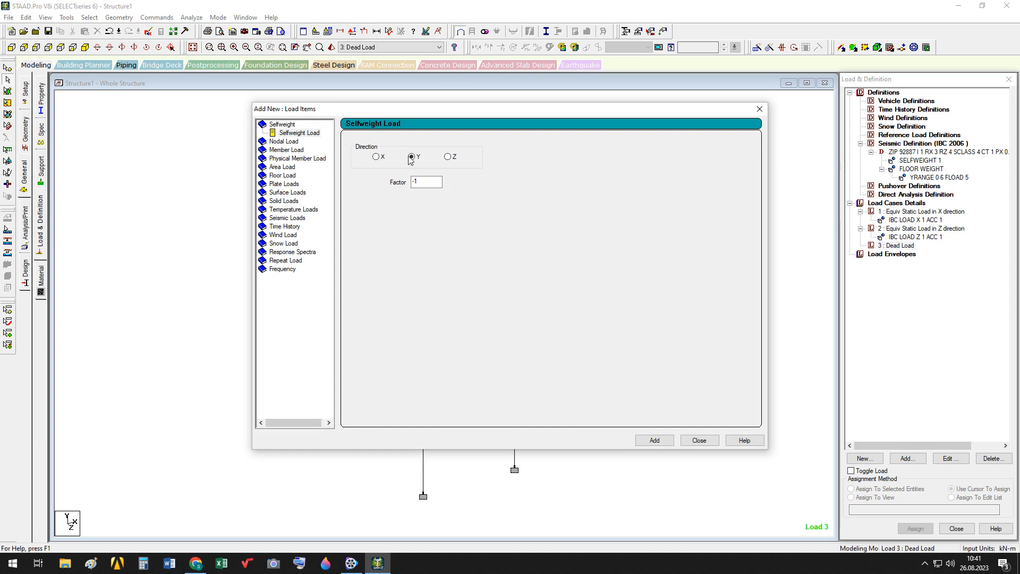
{"action": "left_click", "coordinate": [656, 441]}
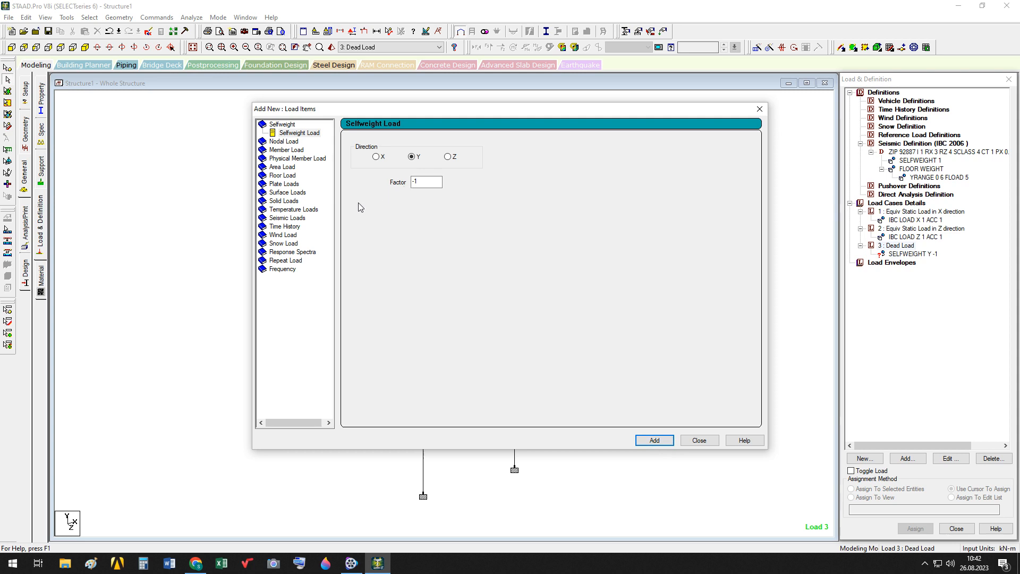
Add a floor load of -5 kN/m2 in Global Y to the Dead Load case, over a Y range from 0 to 6 m
{"action": "left_click", "coordinate": [285, 175]}
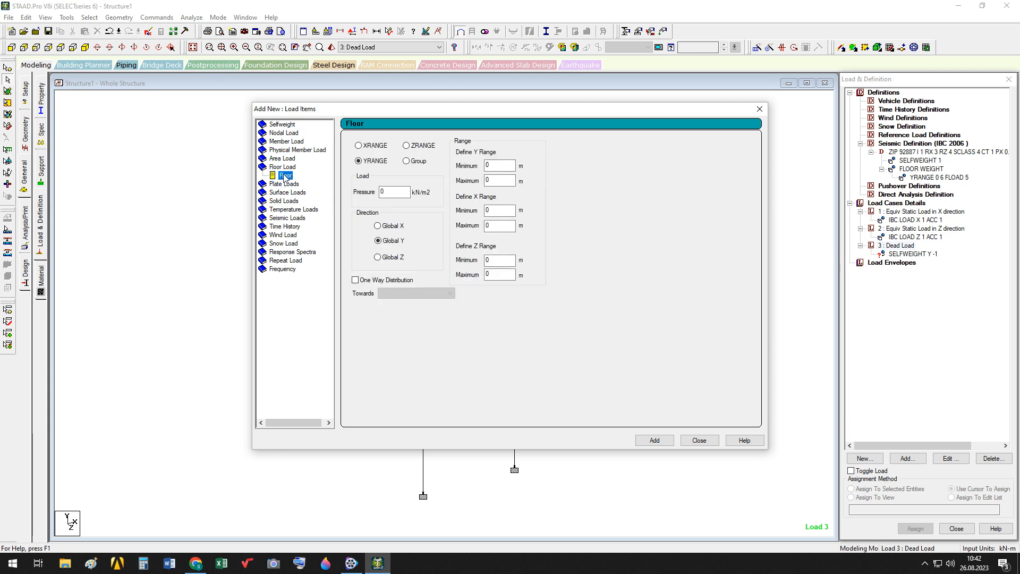
{"action": "left_click", "coordinate": [497, 166]}
{"action": "key", "text": "Tab"}
{"action": "type", "text": "6"}
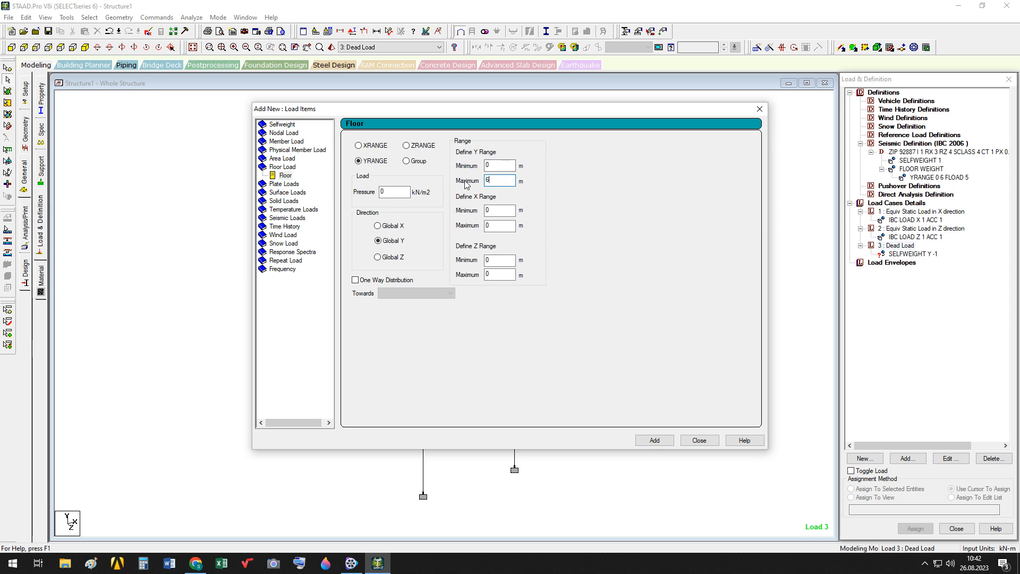
{"action": "double_click", "coordinate": [394, 192]}
{"action": "type", "text": "-5"}
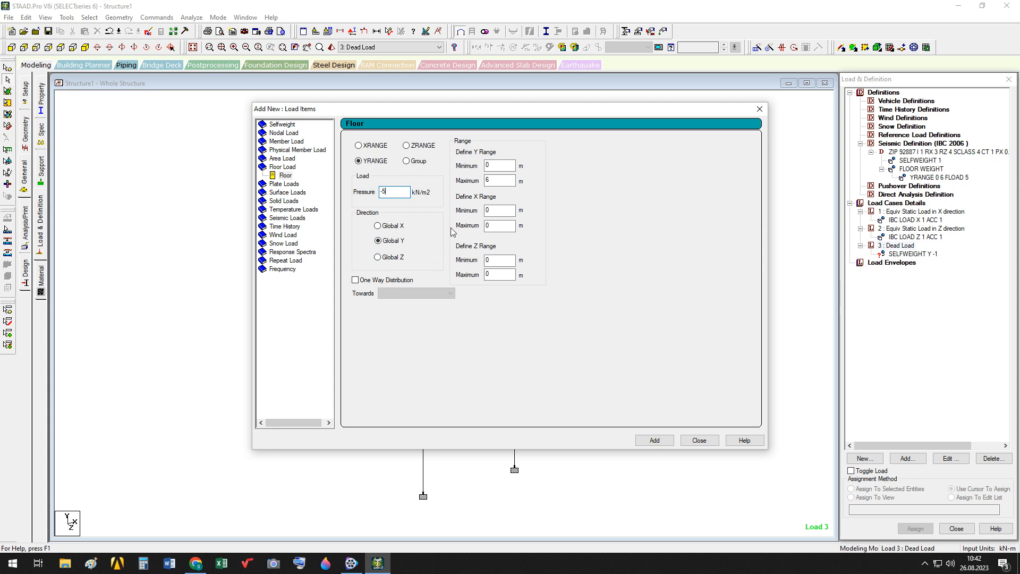
{"action": "left_click", "coordinate": [662, 441]}
{"action": "left_click", "coordinate": [697, 440]}
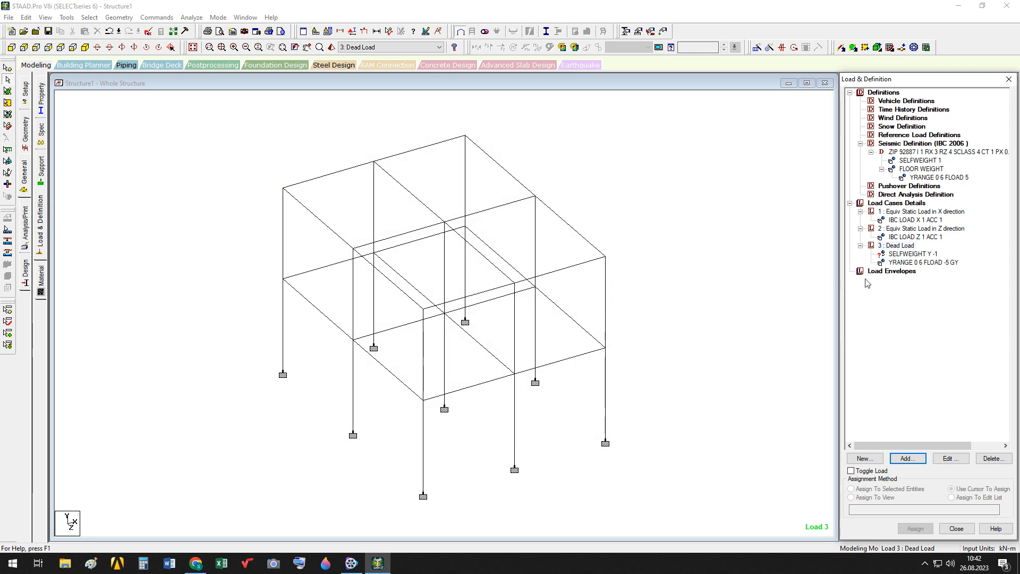
{"action": "left_click", "coordinate": [895, 203]}
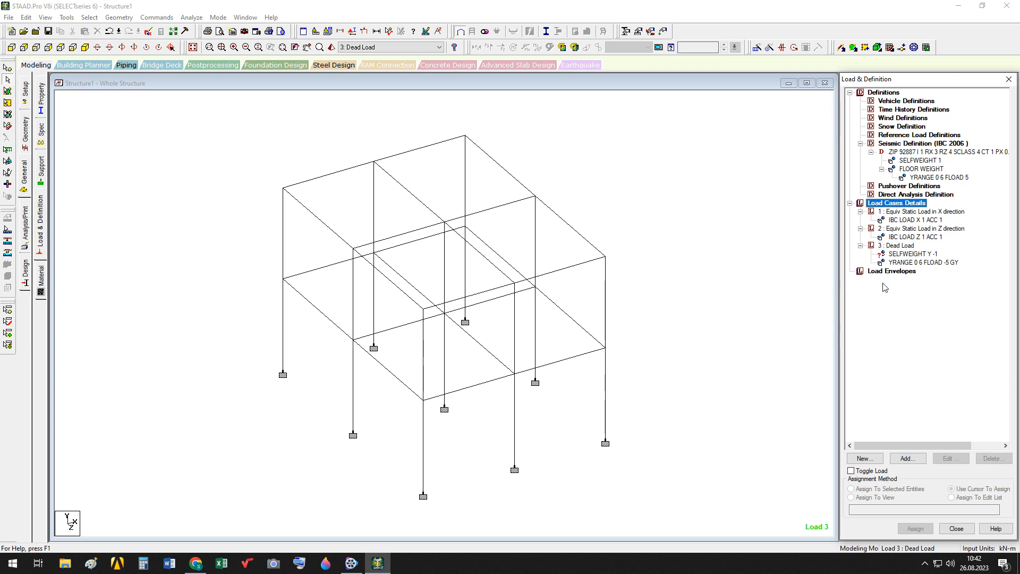
{"action": "left_click", "coordinate": [905, 458]}
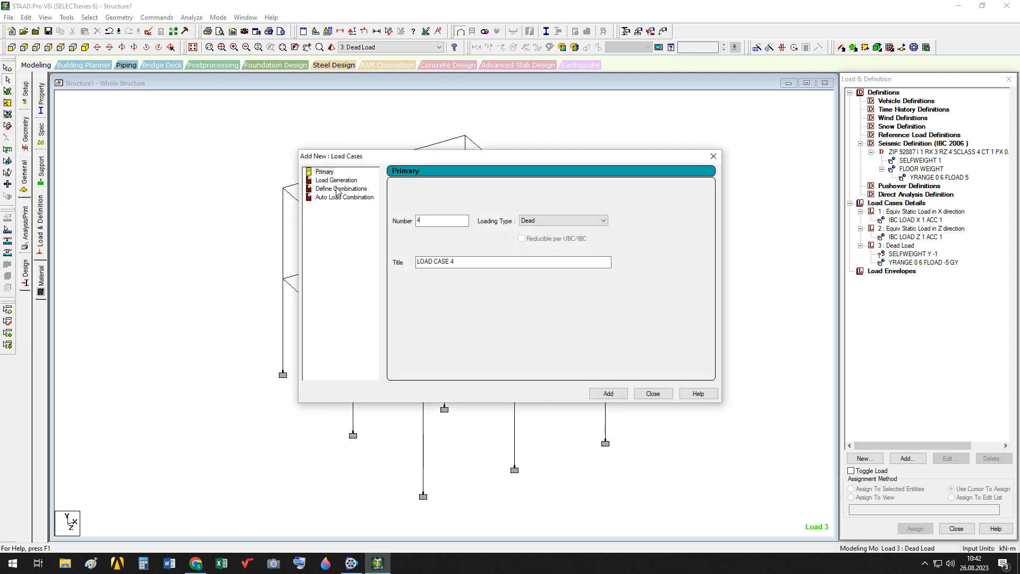
{"action": "left_click", "coordinate": [337, 189]}
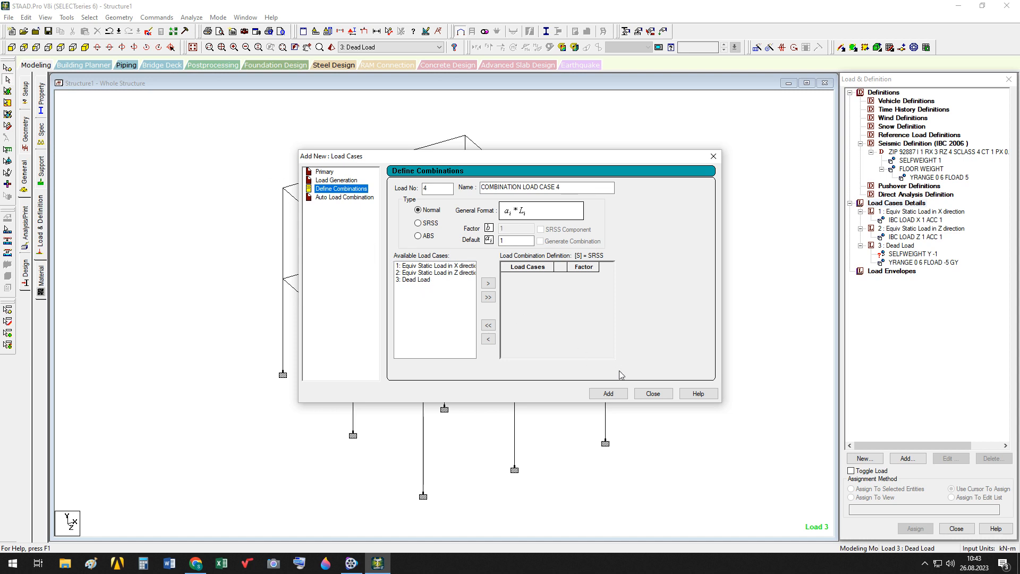
{"action": "left_click", "coordinate": [654, 393]}
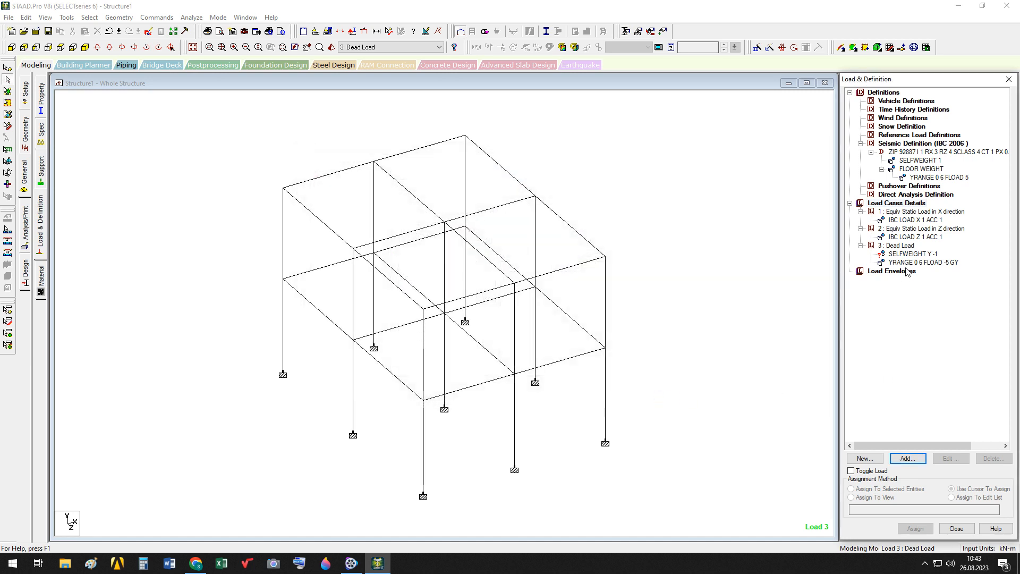
Add primary load case 4 with loading type None and the title "EX + DL"
{"action": "left_click", "coordinate": [894, 204]}
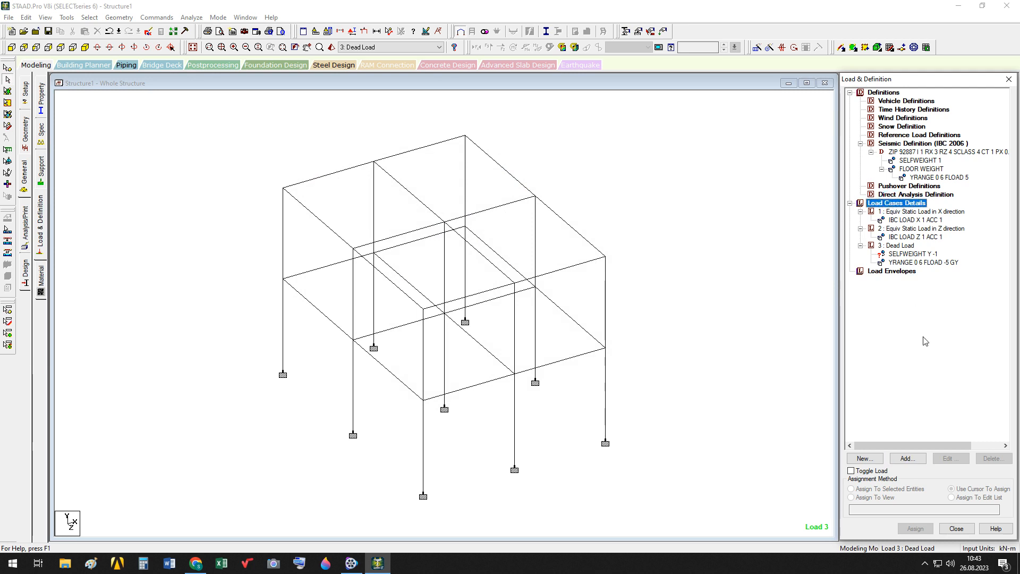
{"action": "left_click", "coordinate": [907, 458]}
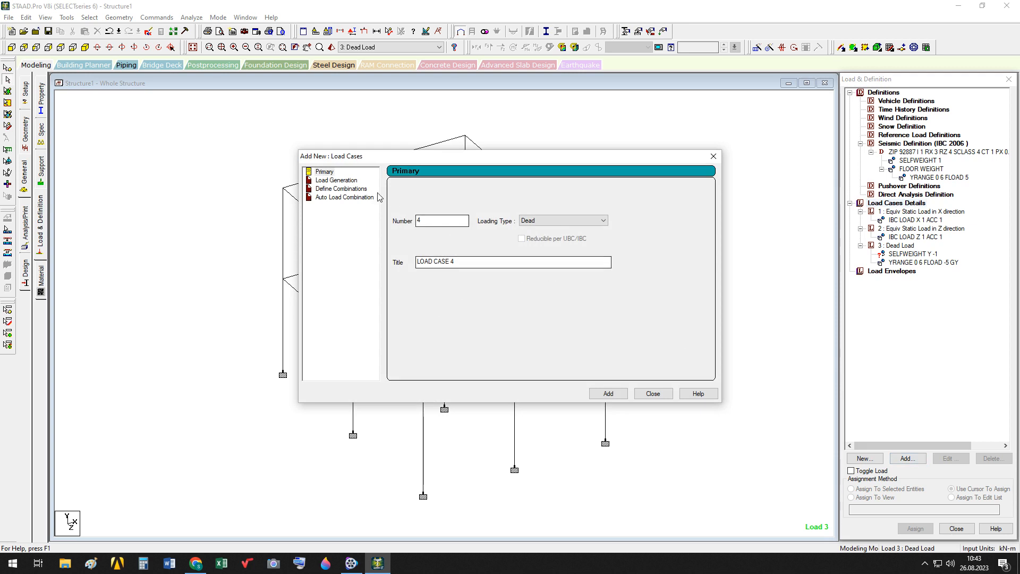
{"action": "left_click", "coordinate": [603, 220]}
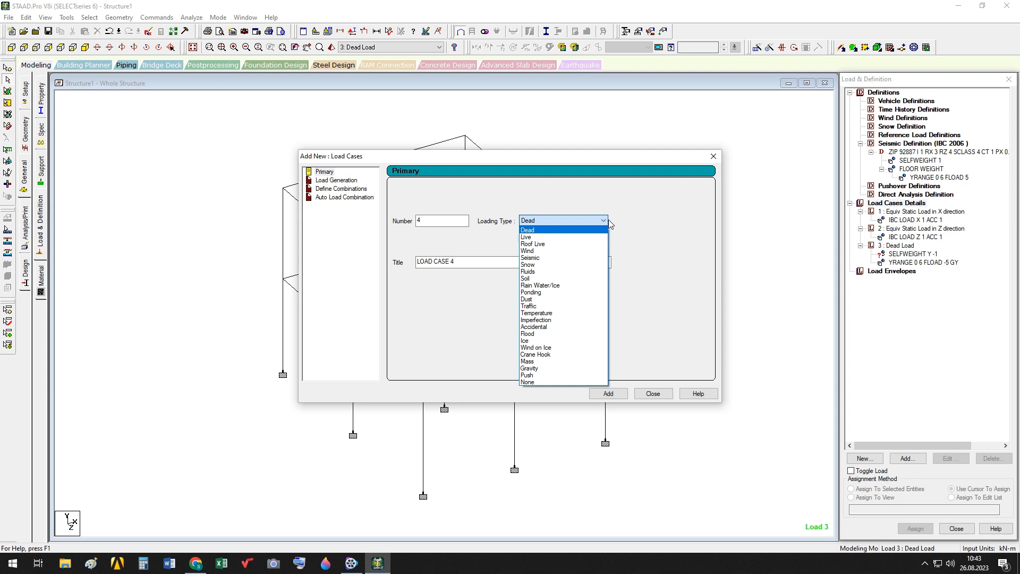
{"action": "left_click", "coordinate": [677, 218]}
{"action": "left_click", "coordinate": [600, 224]}
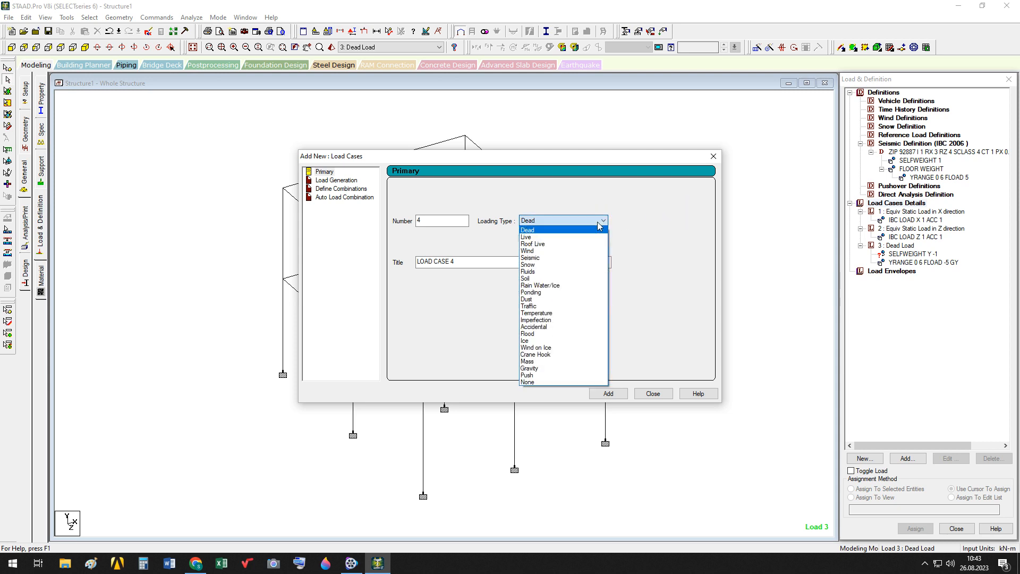
{"action": "left_click", "coordinate": [537, 381]}
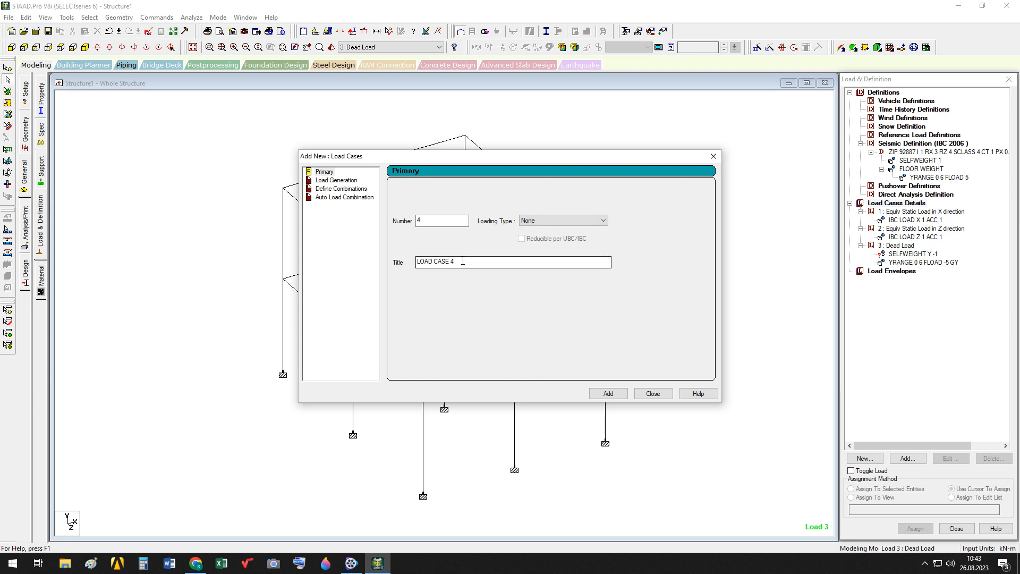
{"action": "left_click_drag", "start_coordinate": [462, 261], "coordinate": [358, 256]}
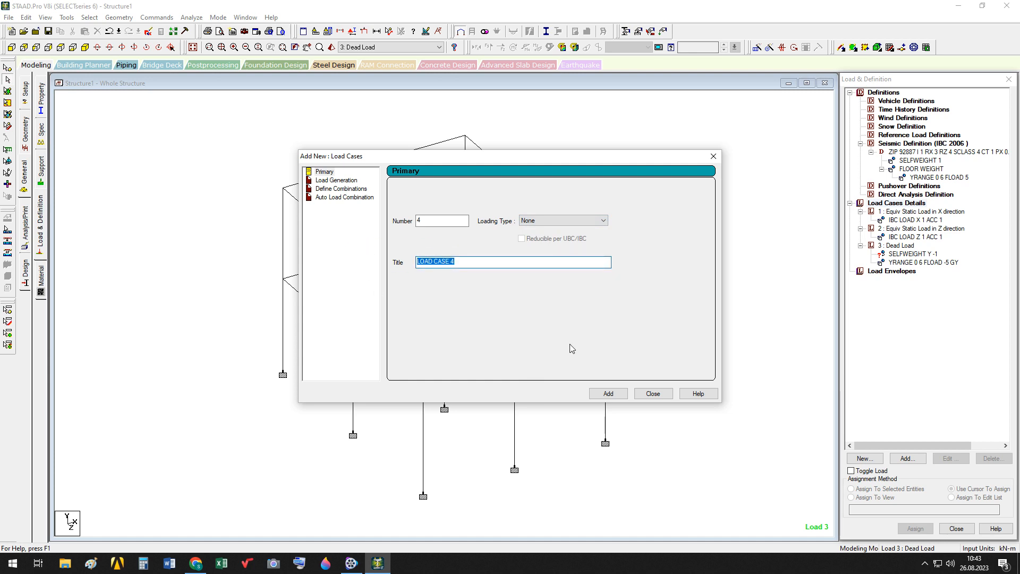
{"action": "type", "text": "E"}
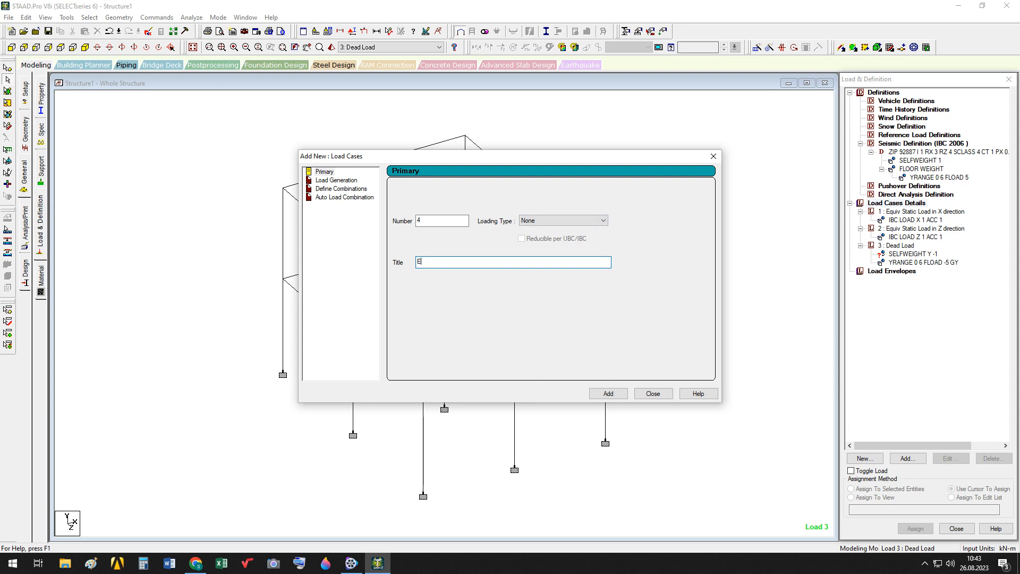
{"action": "type", "text": "X + DL"}
{"action": "left_click", "coordinate": [611, 395]}
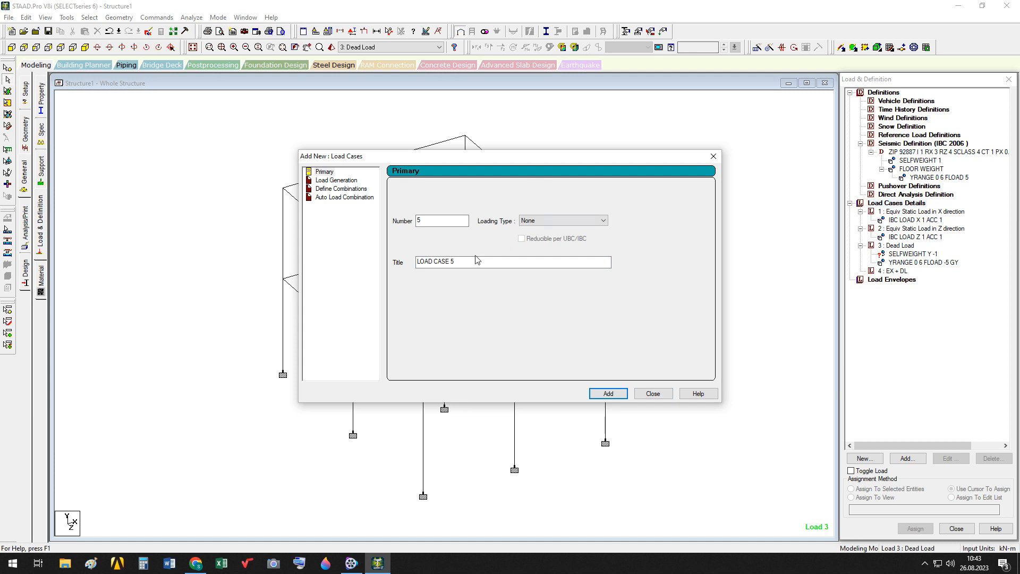
Add primary load case 5 with loading type None and the title "EZ + DL", and finish creating load cases
{"action": "left_click_drag", "start_coordinate": [465, 261], "coordinate": [400, 263]}
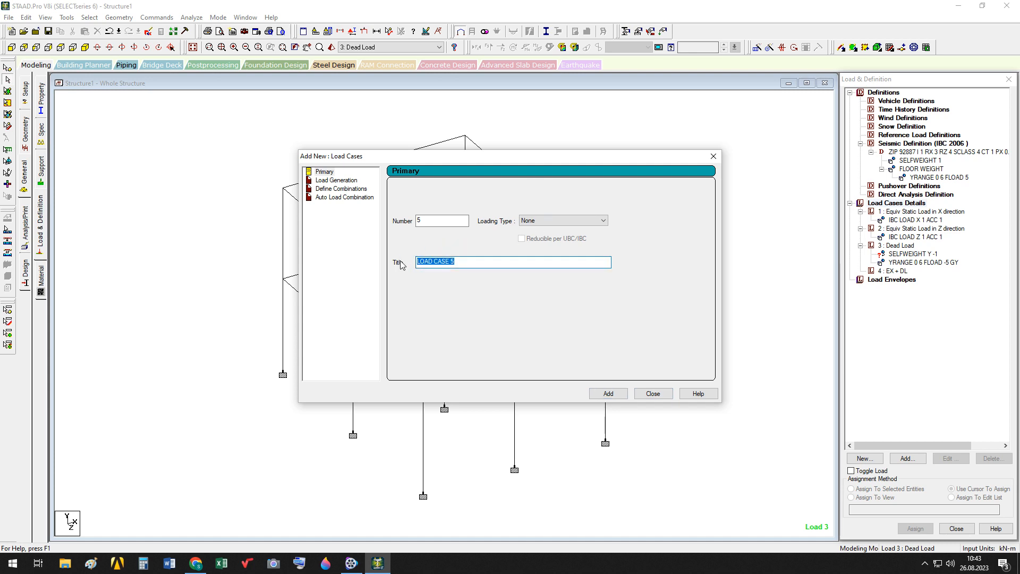
{"action": "type", "text": "EZ + D"}
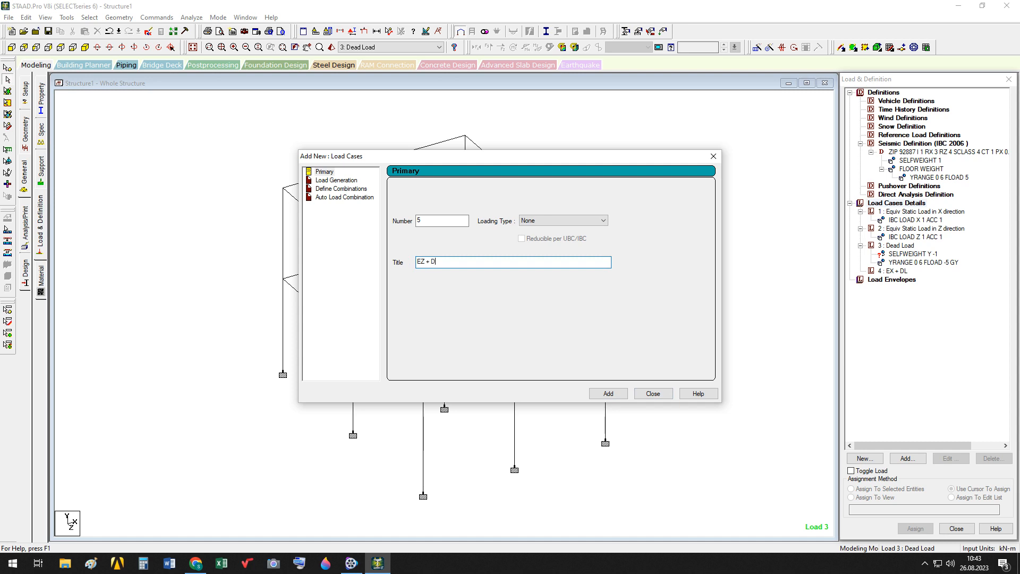
{"action": "type", "text": "L"}
{"action": "left_click", "coordinate": [610, 394]}
{"action": "left_click", "coordinate": [652, 393]}
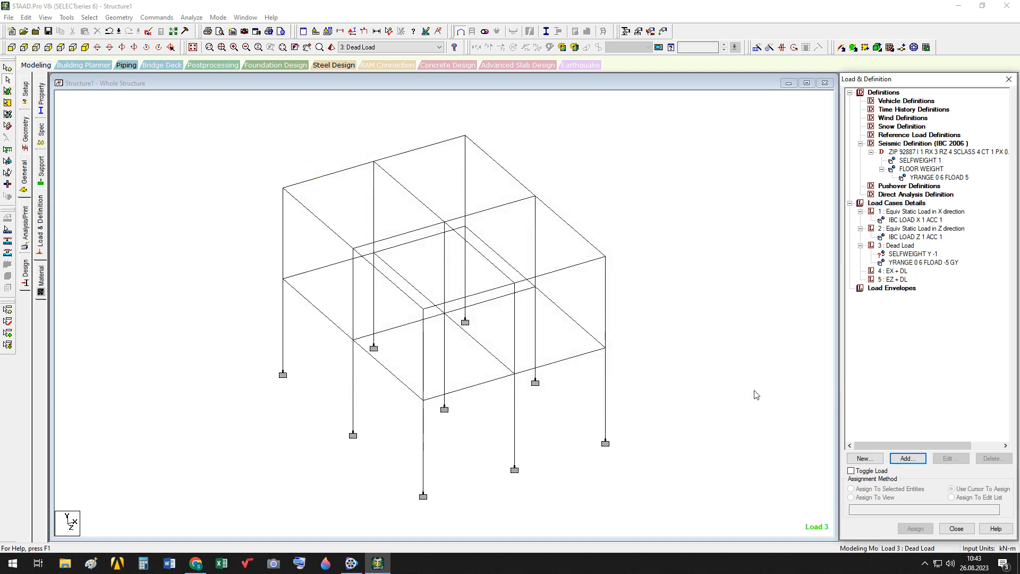
Add a repeat load to load case 4 (EX + DL) combining load cases 1 and 3, each with factor 1
{"action": "left_click", "coordinate": [896, 271]}
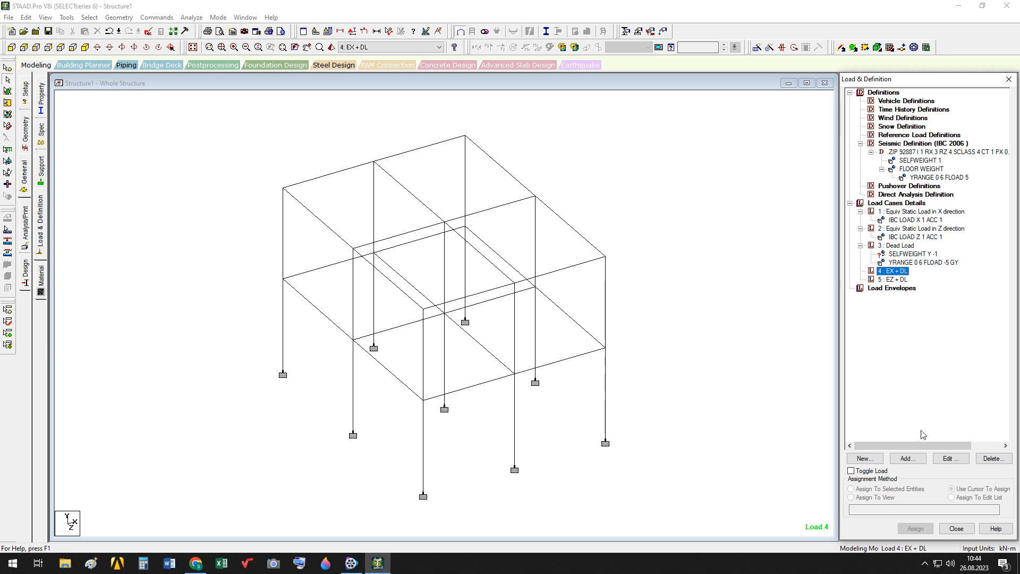
{"action": "left_click", "coordinate": [908, 458]}
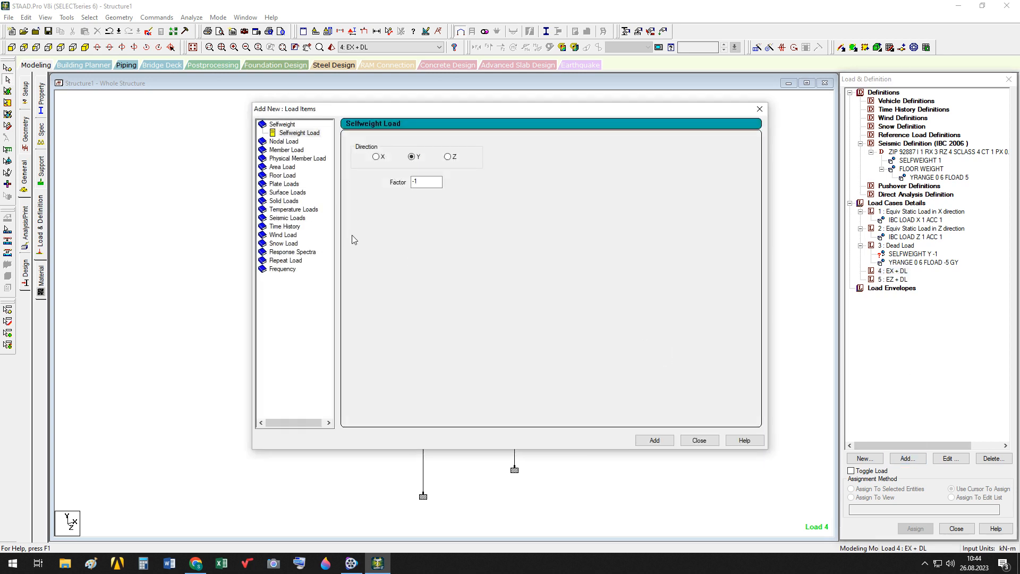
{"action": "left_click", "coordinate": [290, 262]}
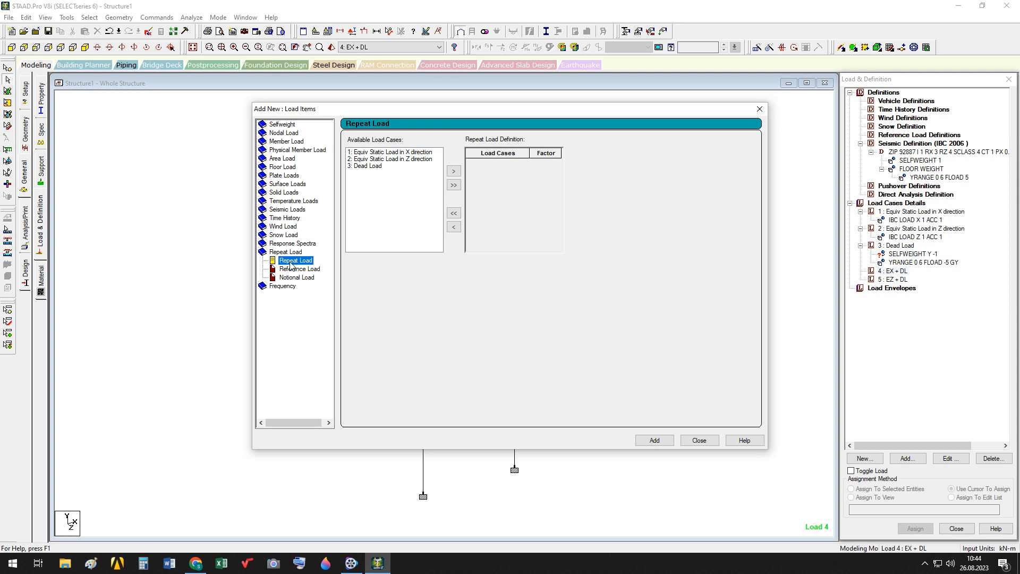
{"action": "left_click", "coordinate": [417, 153]}
{"action": "left_click", "coordinate": [454, 172]}
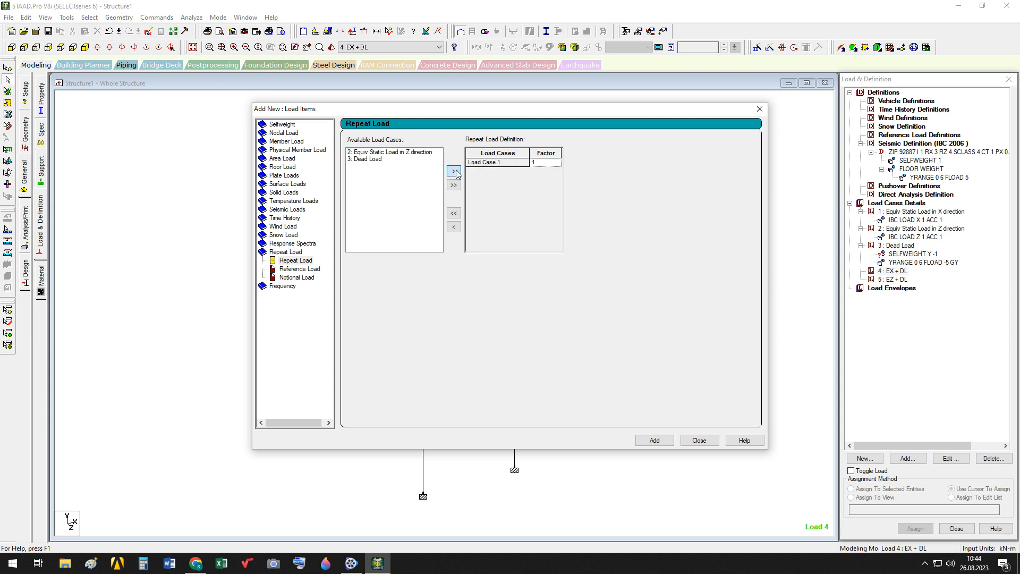
{"action": "left_click", "coordinate": [372, 158]}
{"action": "left_click", "coordinate": [454, 172]}
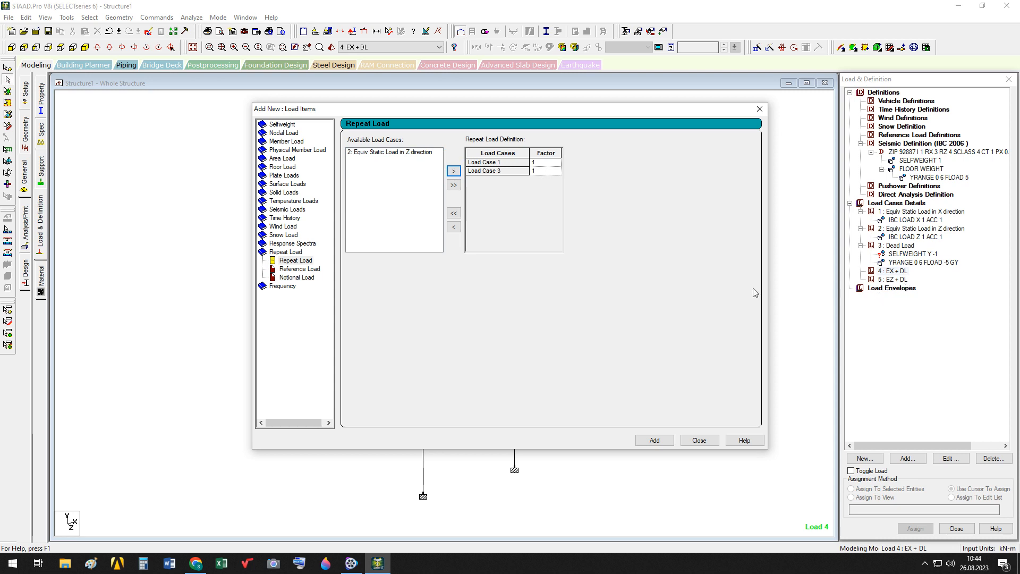
{"action": "left_click", "coordinate": [660, 441]}
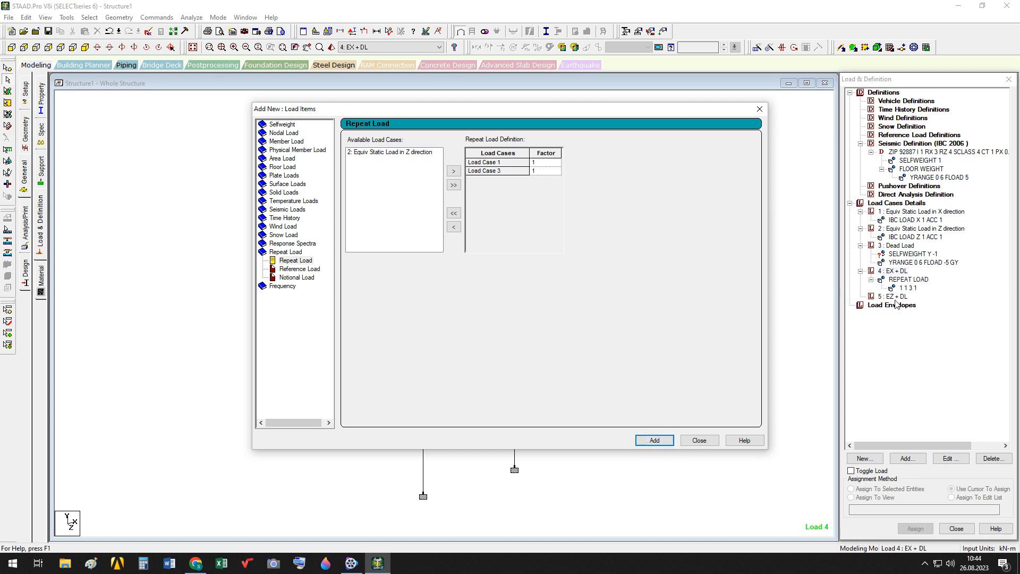
{"action": "left_click", "coordinate": [704, 440]}
Add a repeat load to load case 5 (EZ + DL) combining load cases 2 and 3, each with factor 1
{"action": "left_click", "coordinate": [894, 296]}
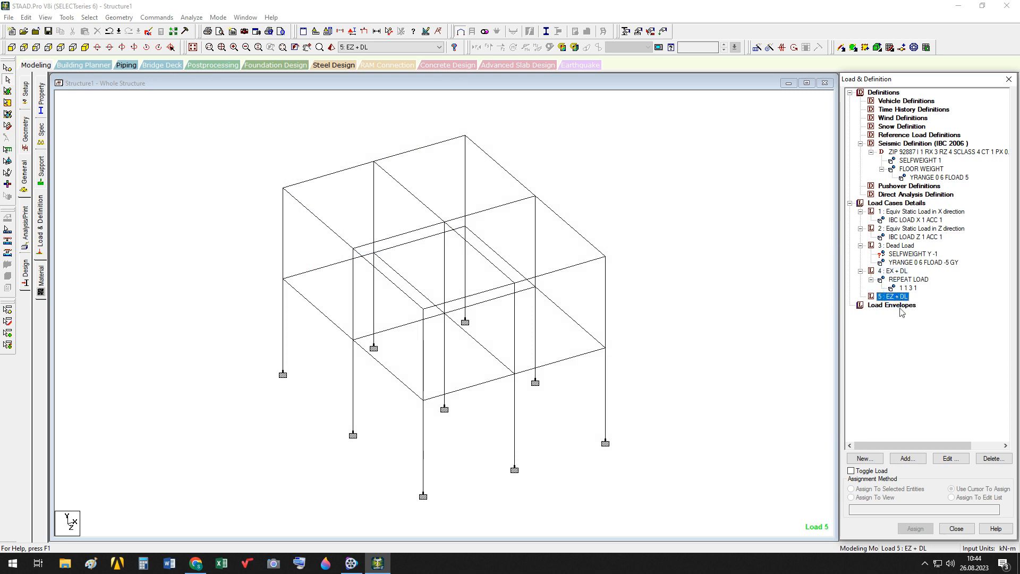
{"action": "left_click", "coordinate": [907, 458]}
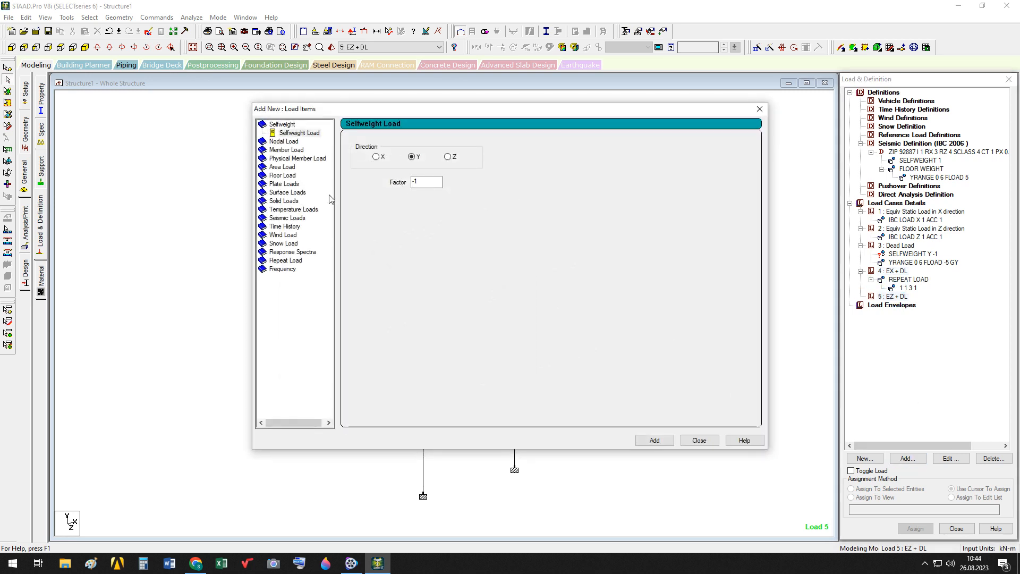
{"action": "left_click", "coordinate": [280, 260]}
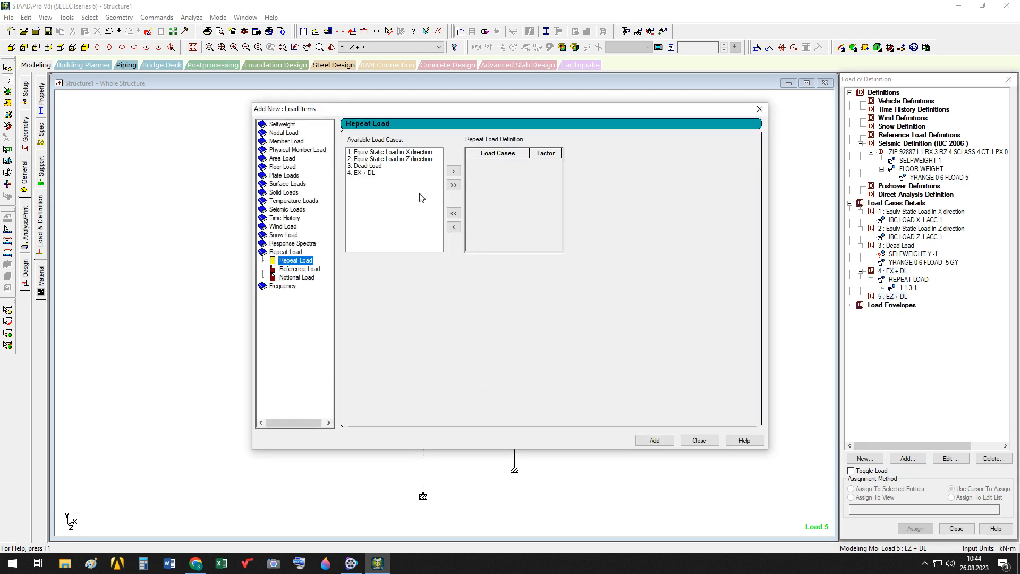
{"action": "left_click", "coordinate": [387, 159]}
{"action": "left_click", "coordinate": [453, 171]}
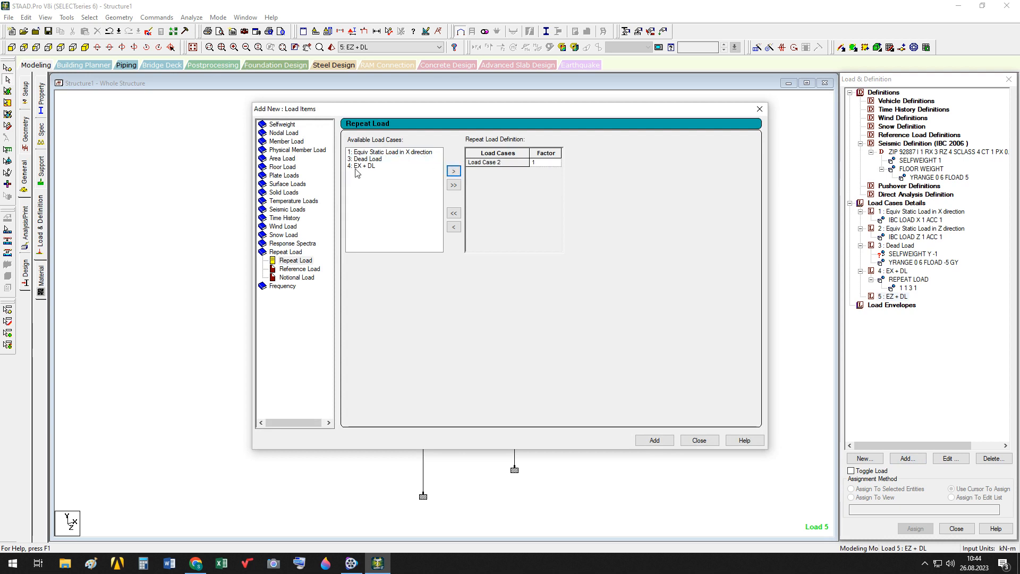
{"action": "left_click", "coordinate": [371, 159]}
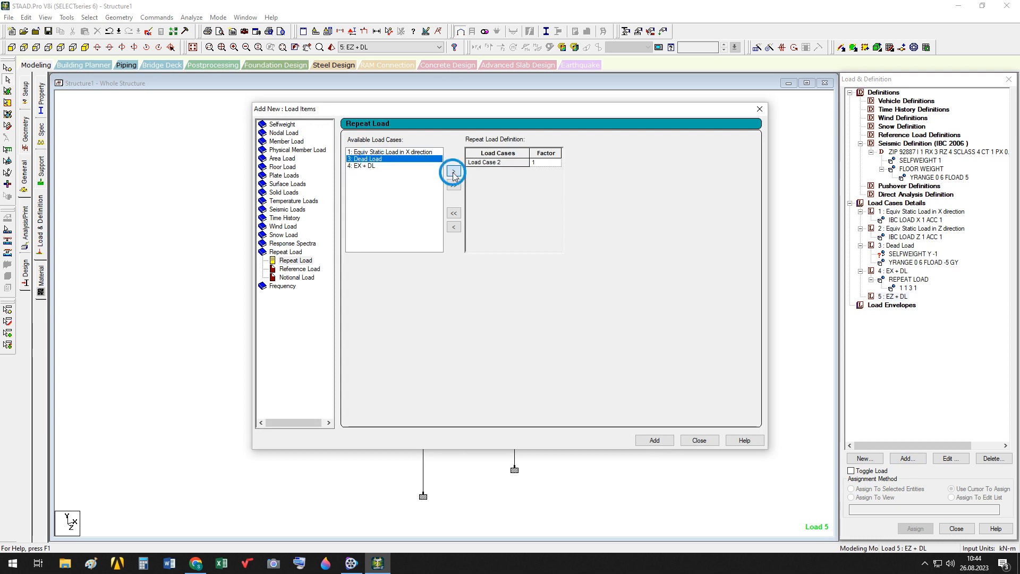
{"action": "left_click", "coordinate": [453, 171]}
{"action": "left_click", "coordinate": [654, 440]}
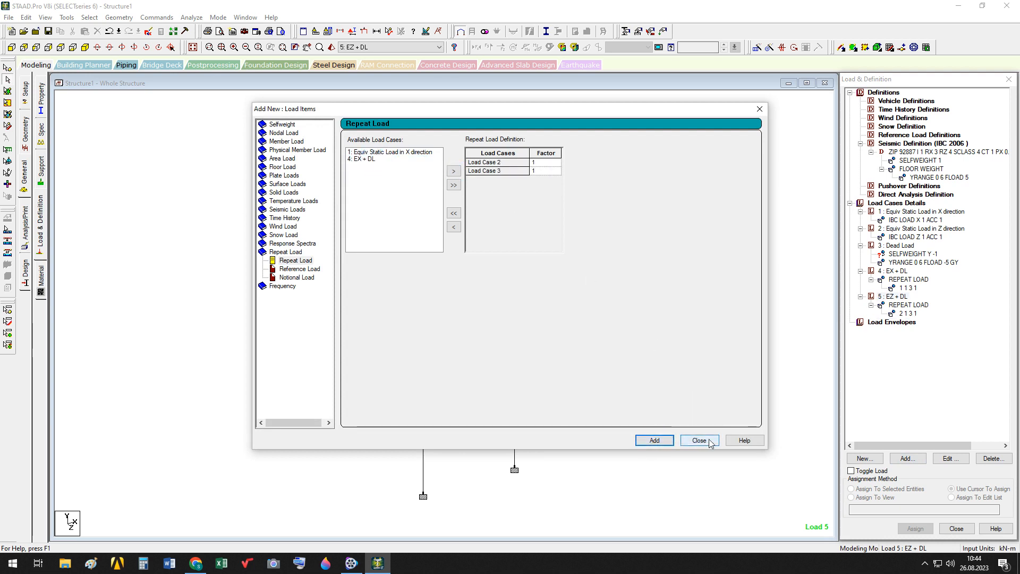
{"action": "left_click", "coordinate": [699, 440]}
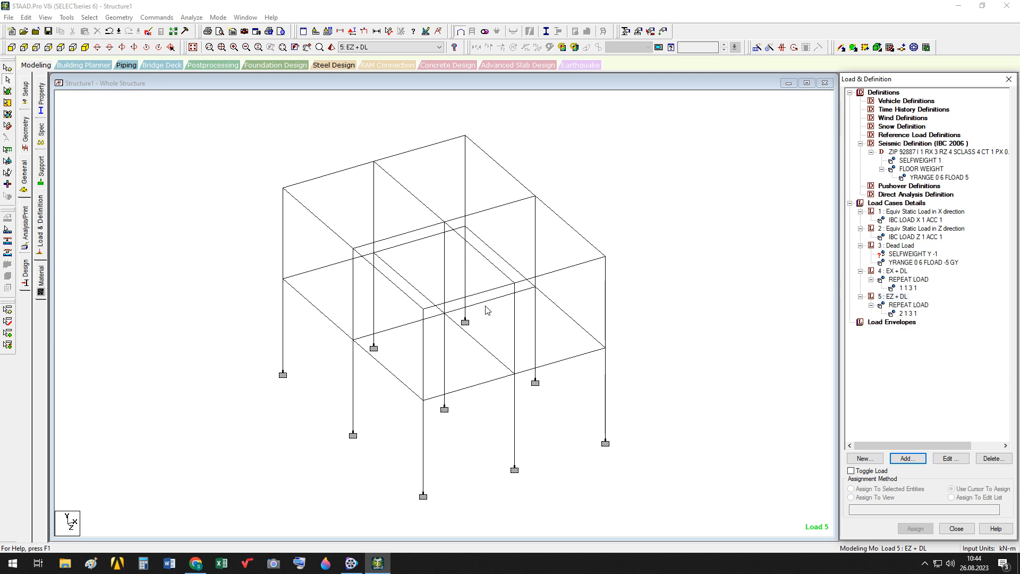
Add a Perform Analysis command with the No Print option and run the analysis
{"action": "left_click", "coordinate": [25, 231]}
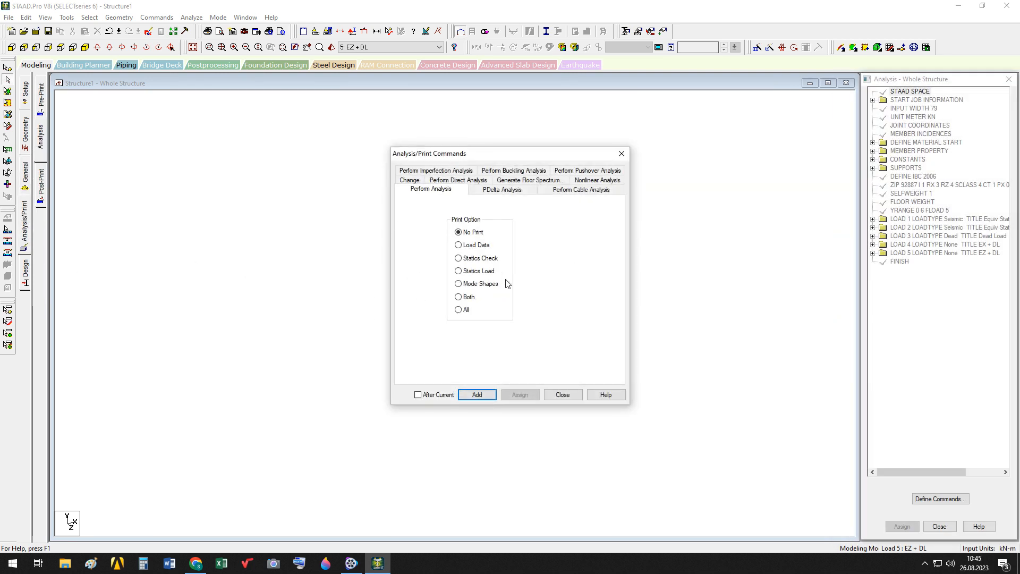
{"action": "left_click", "coordinate": [478, 394]}
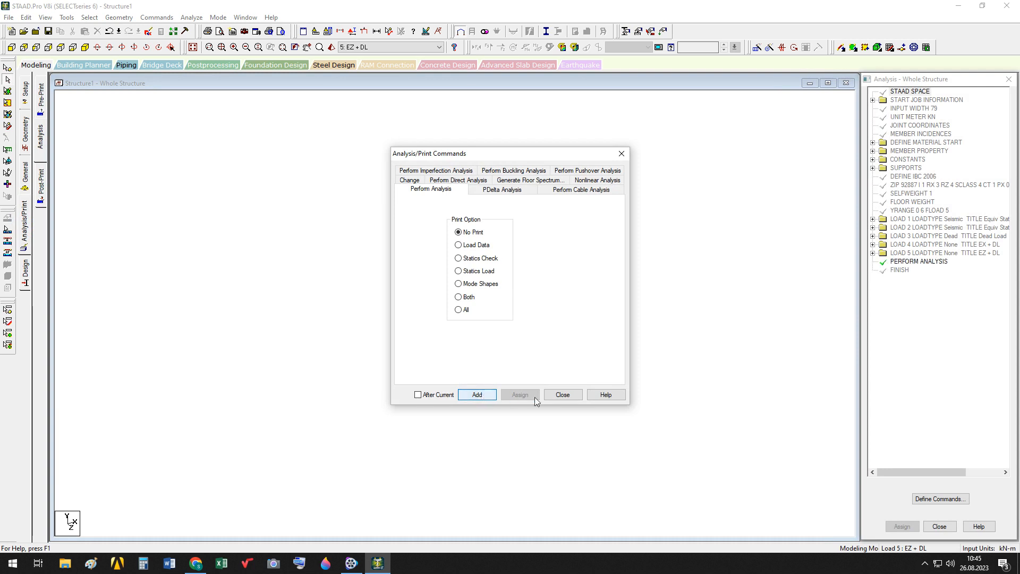
{"action": "left_click", "coordinate": [564, 394]}
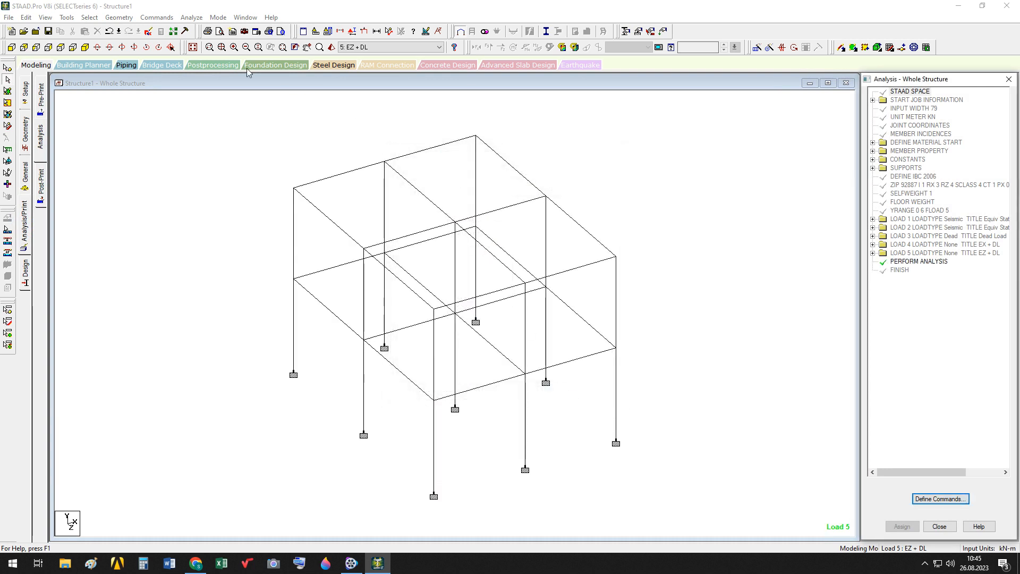
{"action": "left_click", "coordinate": [191, 17]}
{"action": "left_click", "coordinate": [207, 30]}
{"action": "left_click", "coordinate": [456, 296]}
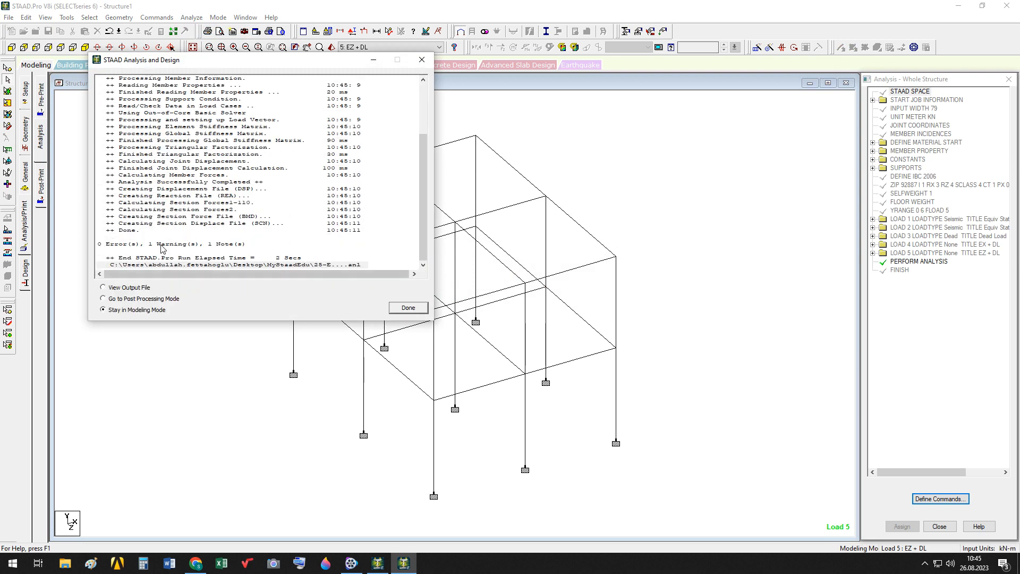
Review the analysis output file at the note about floor and one-way loads, and close it
{"action": "left_click", "coordinate": [139, 287]}
{"action": "left_click", "coordinate": [407, 308]}
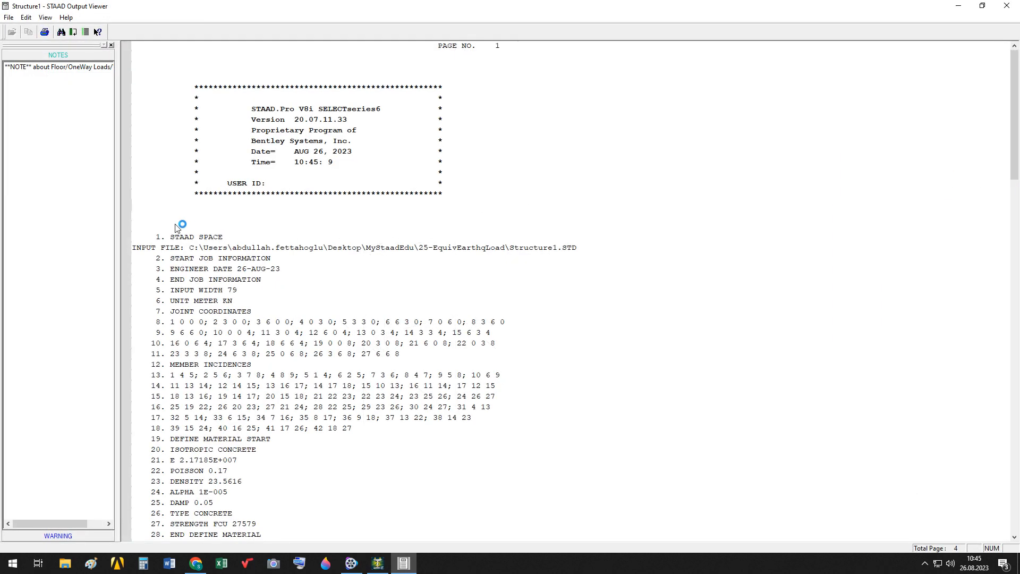
{"action": "left_click", "coordinate": [69, 66]}
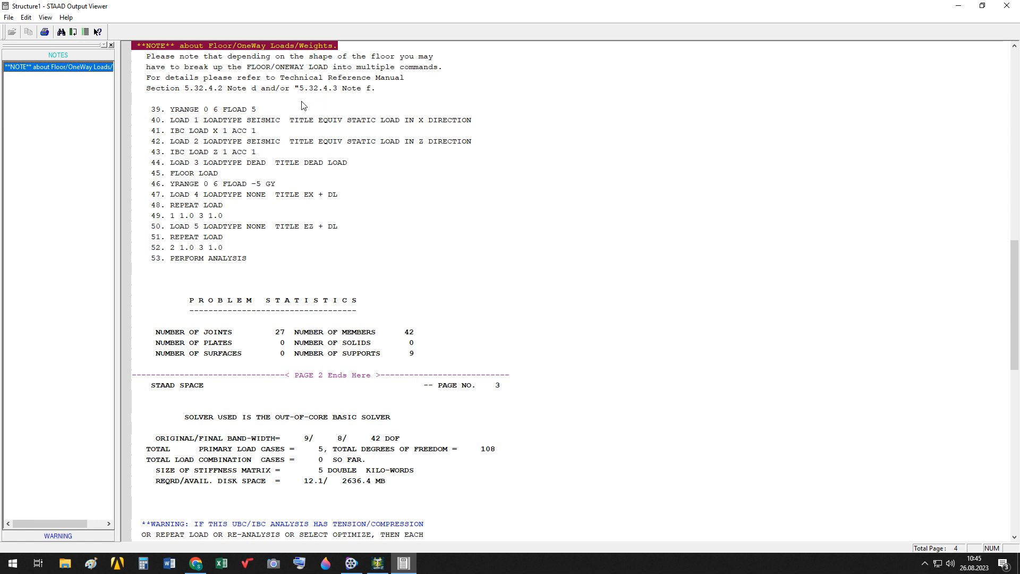
{"action": "left_click", "coordinate": [1006, 6]}
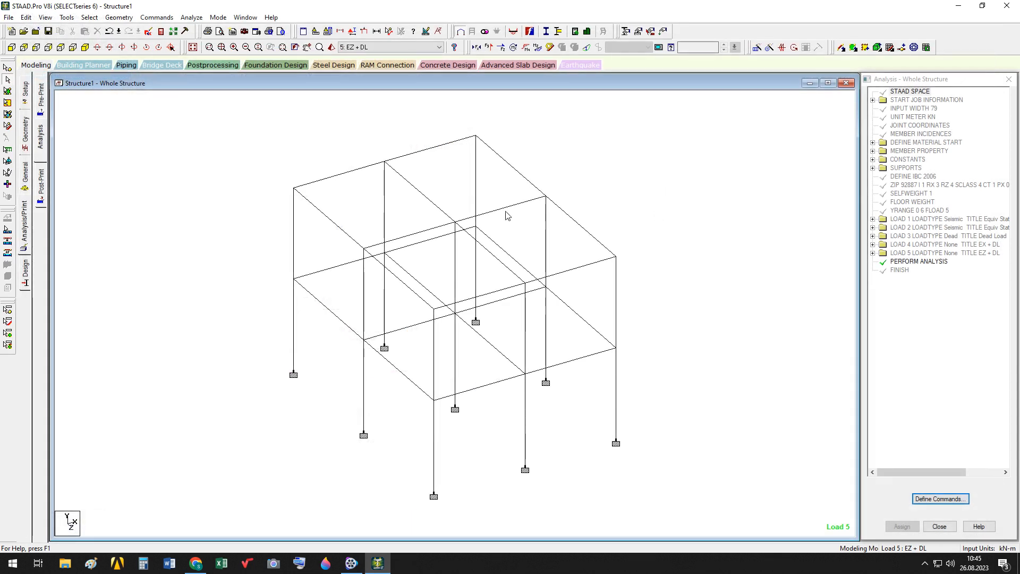
Switch to postprocessing with all five load cases selected and show the displaced shape for load case 1
{"action": "left_click", "coordinate": [212, 65]}
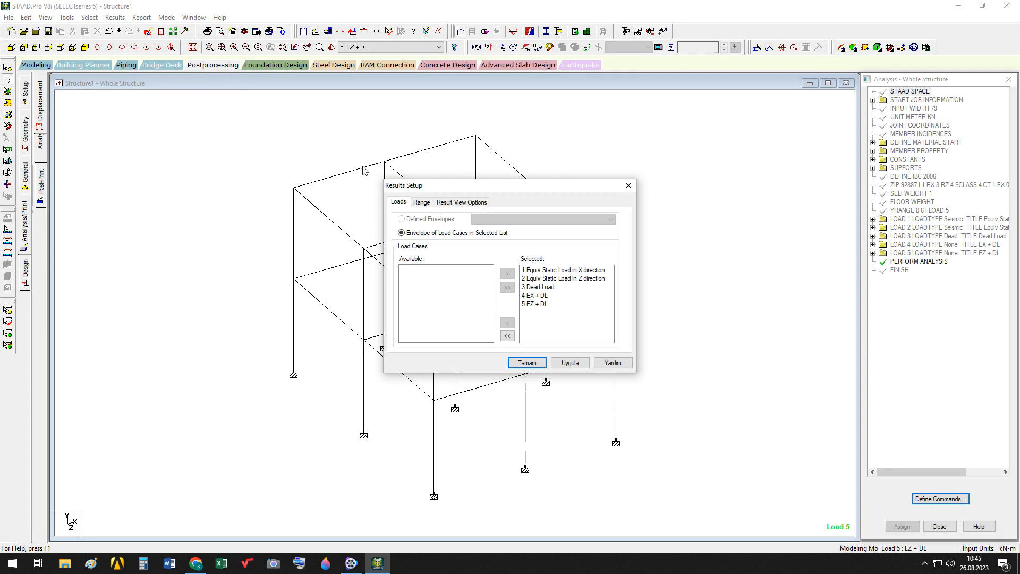
{"action": "left_click", "coordinate": [540, 363]}
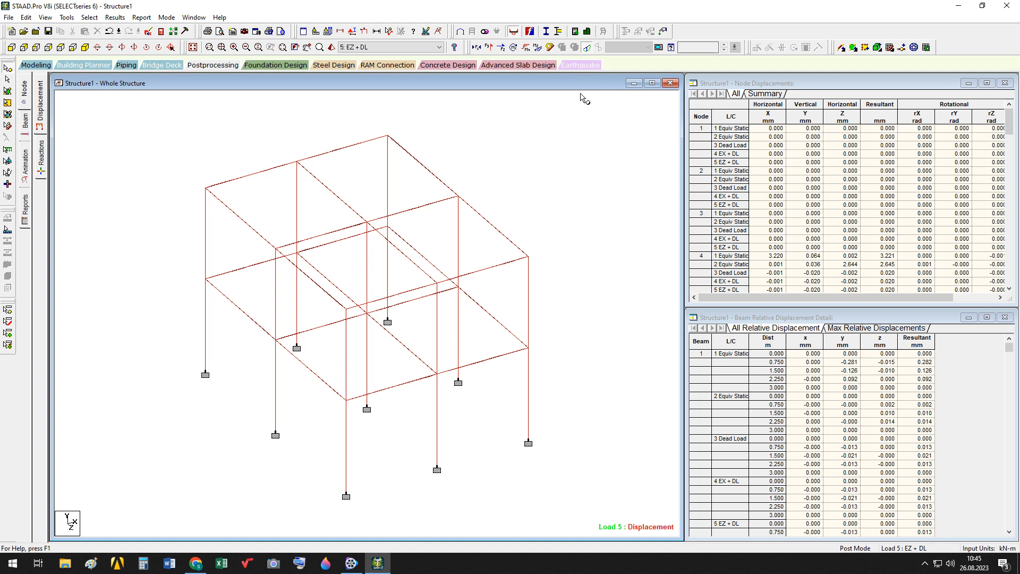
{"action": "left_click", "coordinate": [440, 49]}
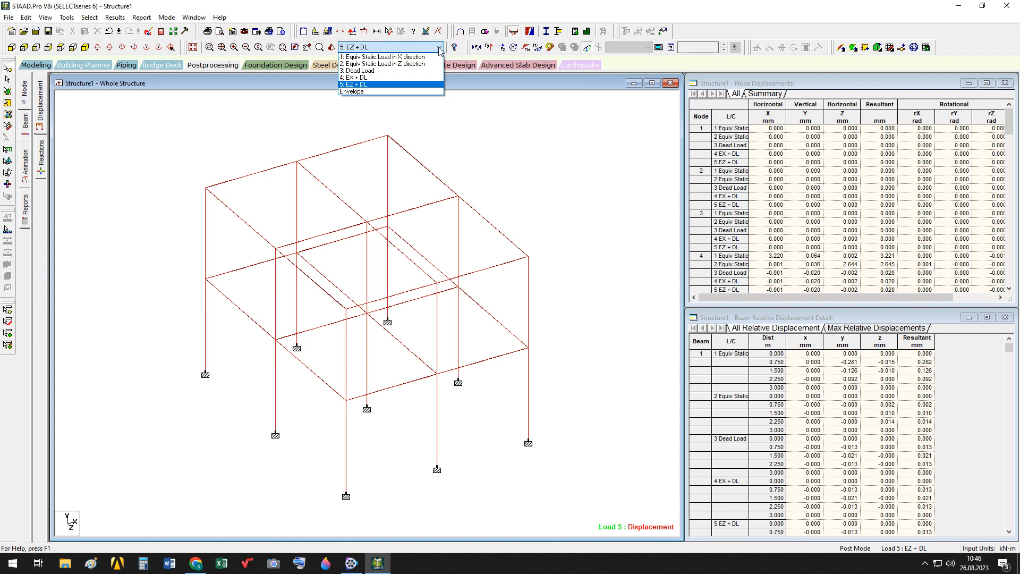
{"action": "left_click", "coordinate": [405, 57]}
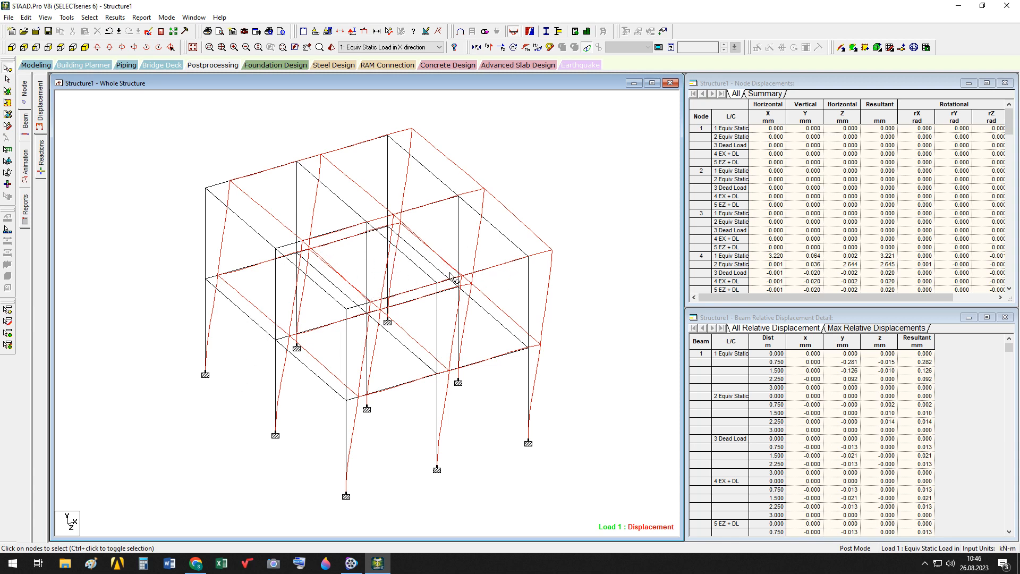
Examine the displaced shape of the frame for load cases 2, 3 and 4 in turn
{"action": "left_click", "coordinate": [435, 48]}
{"action": "left_click", "coordinate": [391, 64]}
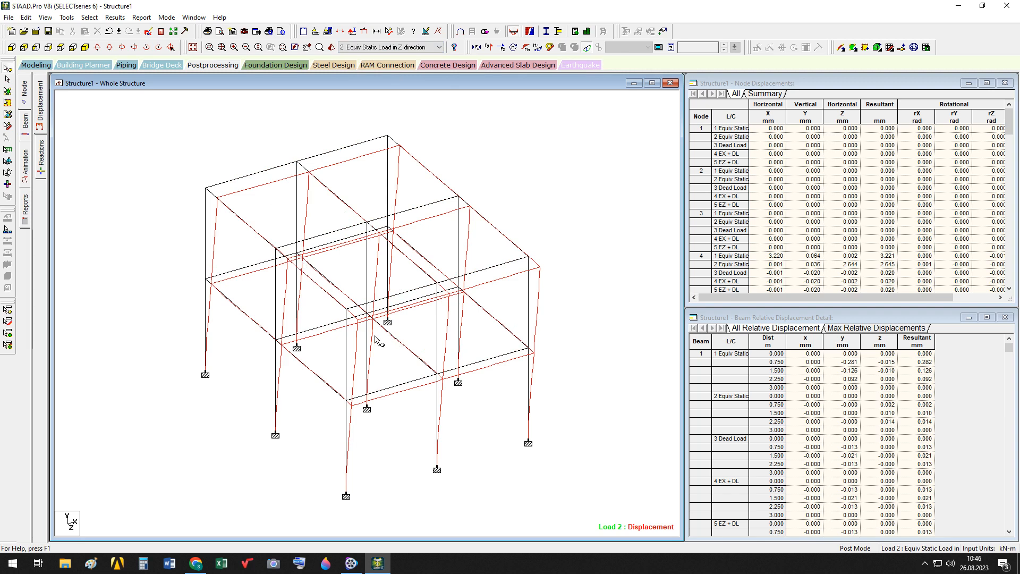
{"action": "left_click", "coordinate": [433, 47]}
{"action": "left_click", "coordinate": [386, 66]}
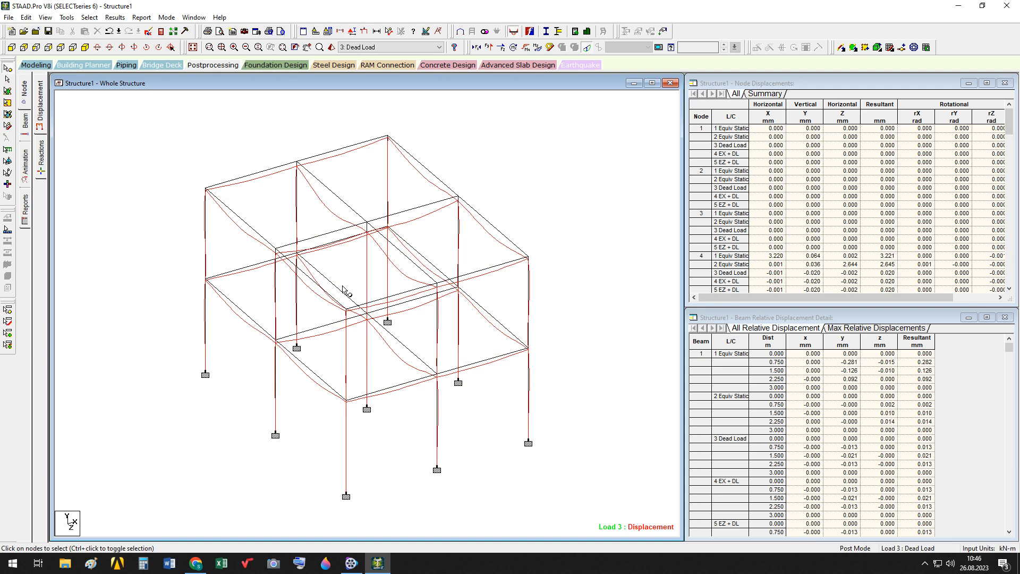
{"action": "left_click", "coordinate": [428, 48]}
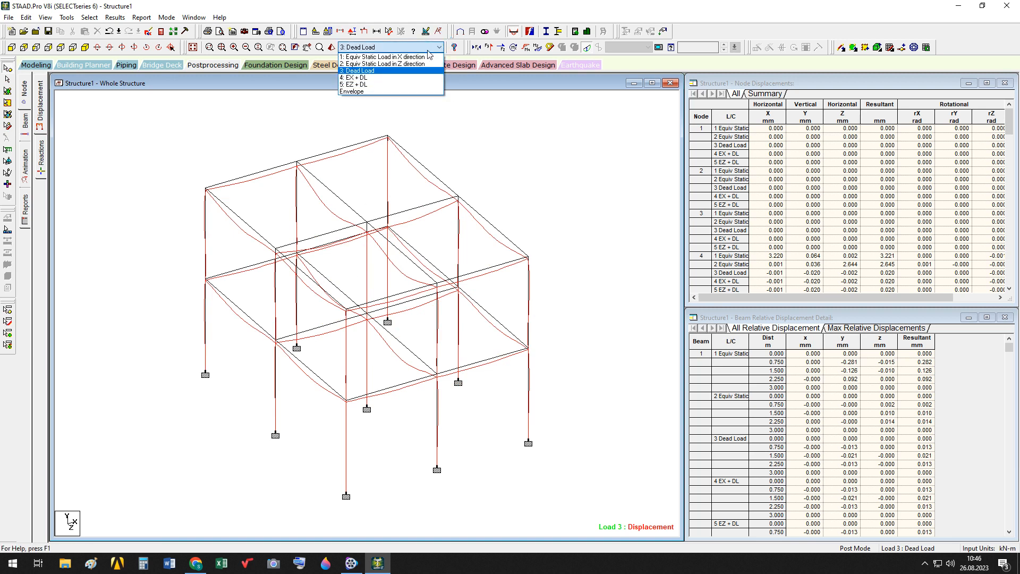
{"action": "left_click", "coordinate": [361, 77]}
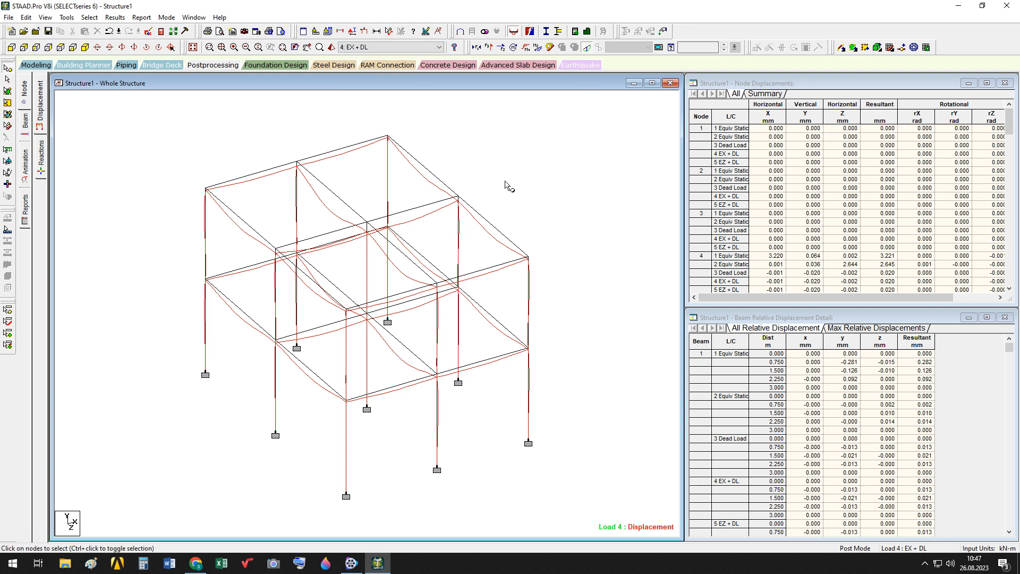
{"action": "key", "text": "2"}
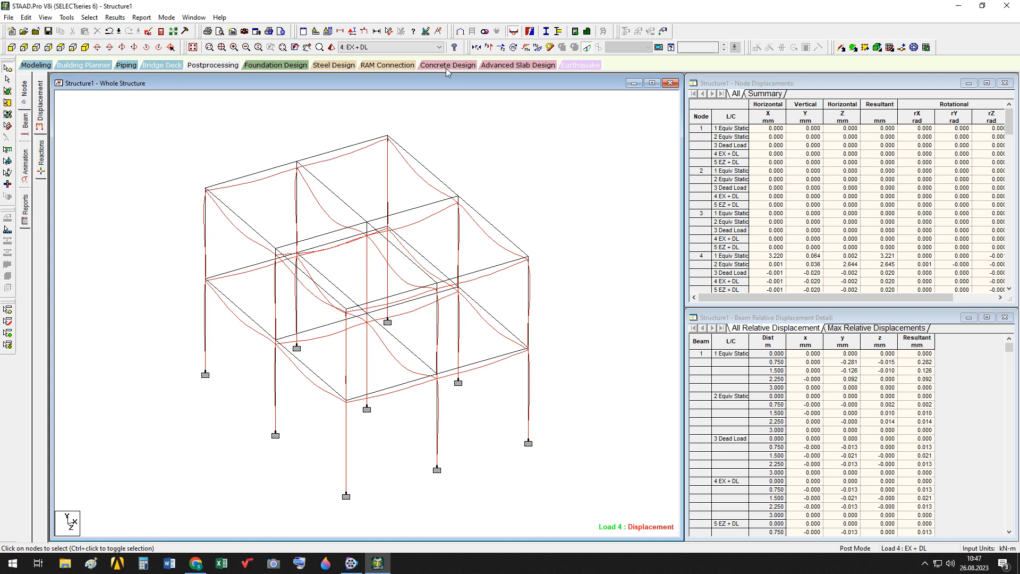
Display the support reactions for load case 1 and move two of the reaction labels clear of their supports
{"action": "left_click", "coordinate": [441, 47]}
{"action": "left_click", "coordinate": [408, 56]}
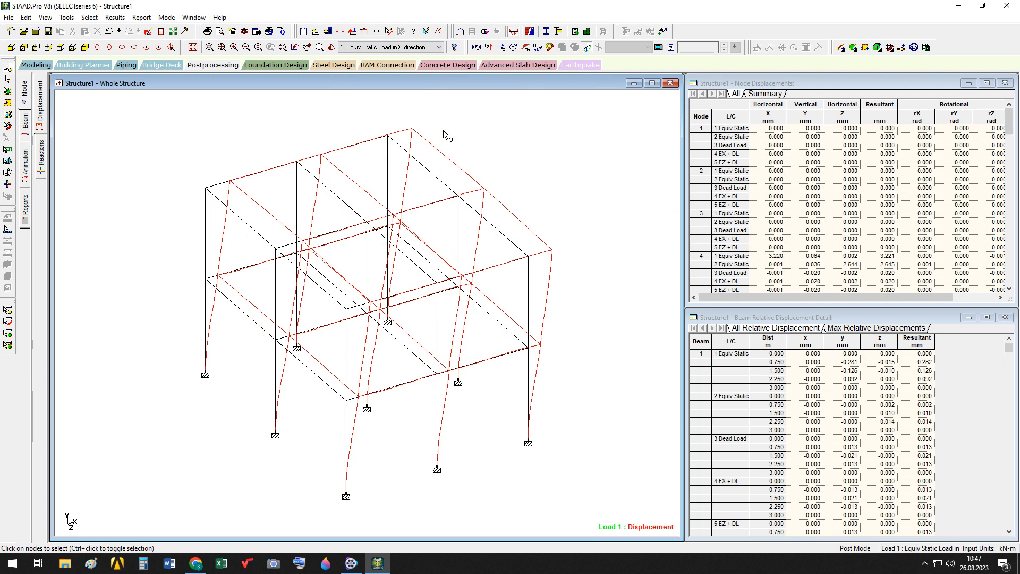
{"action": "left_click", "coordinate": [42, 159]}
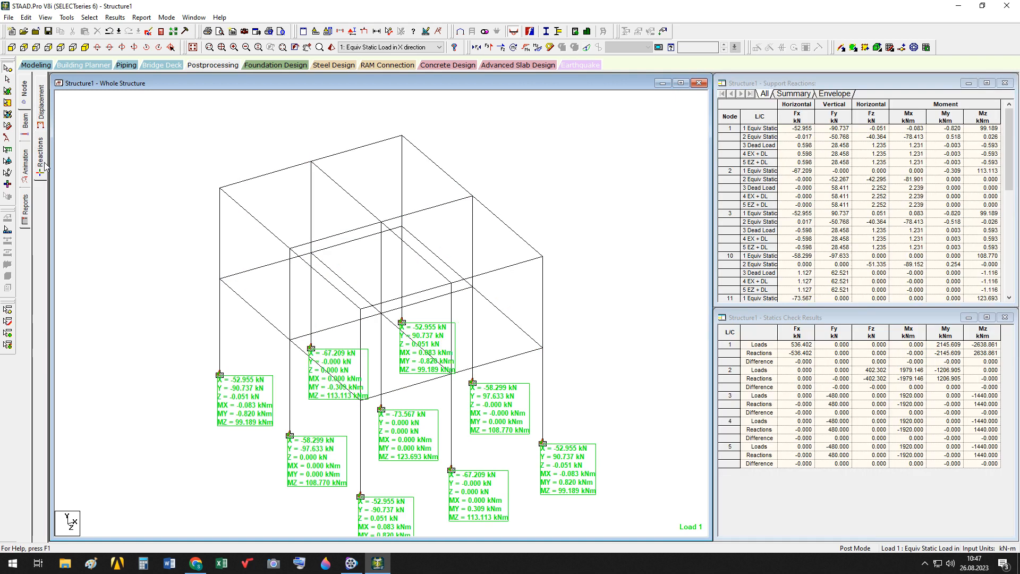
{"action": "left_click", "coordinate": [7, 137]}
{"action": "left_click_drag", "start_coordinate": [230, 393], "coordinate": [161, 406]}
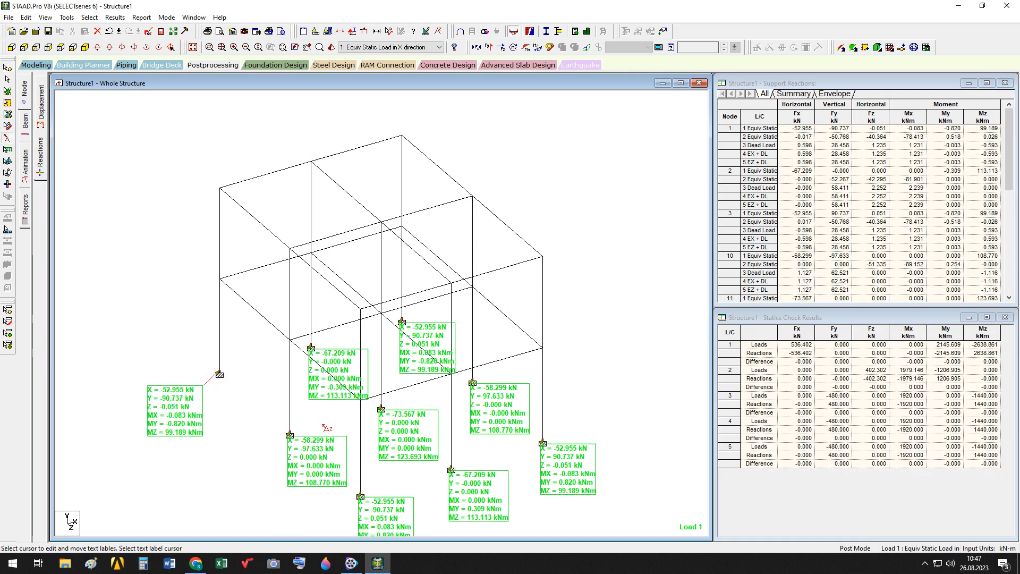
{"action": "left_click_drag", "start_coordinate": [317, 443], "coordinate": [274, 467]}
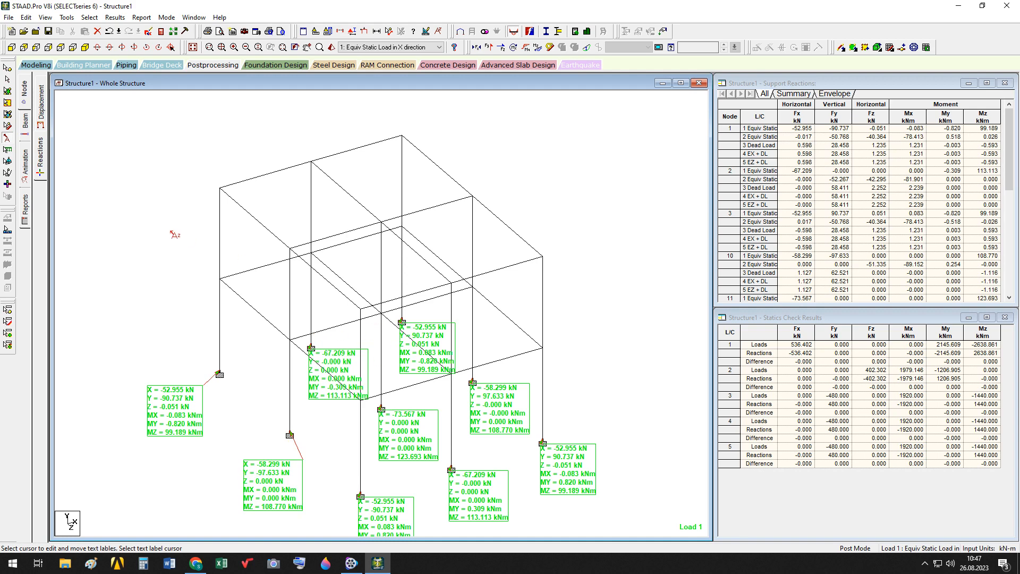
Display the beam bending moment diagrams for load case 1, first about Z and then about Y only
{"action": "left_click", "coordinate": [26, 124]}
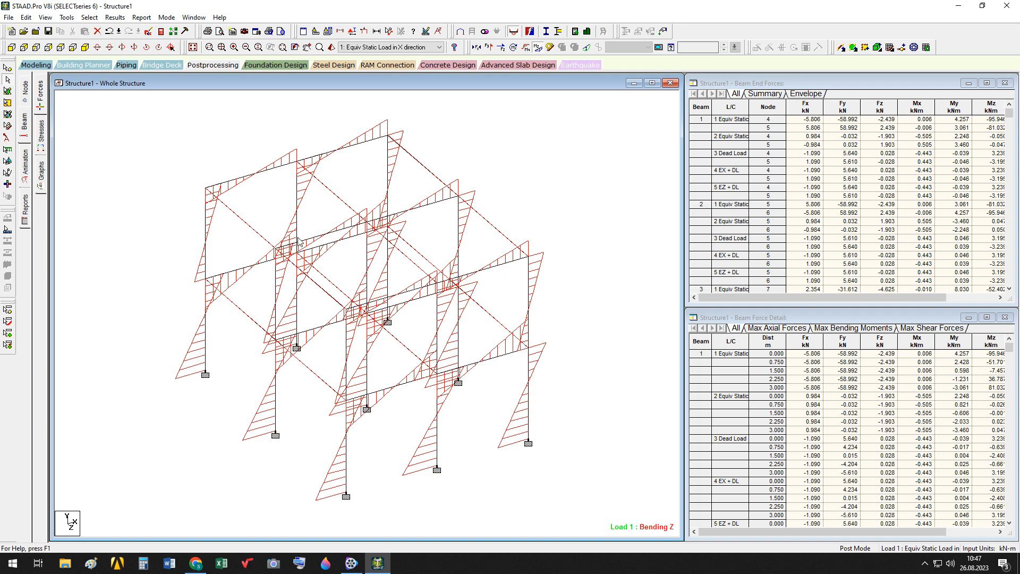
{"action": "left_click", "coordinate": [525, 47]}
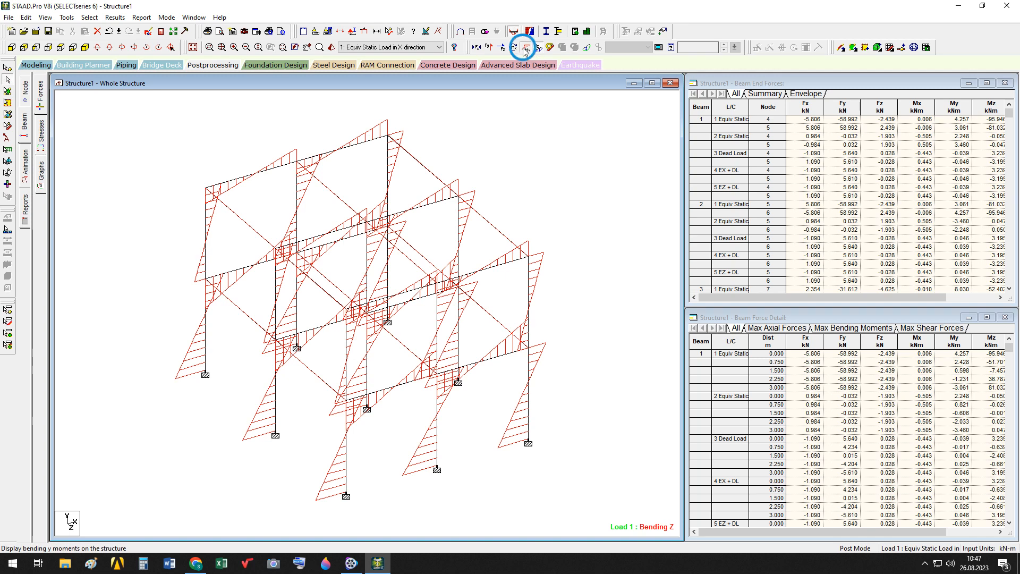
{"action": "left_click", "coordinate": [538, 48]}
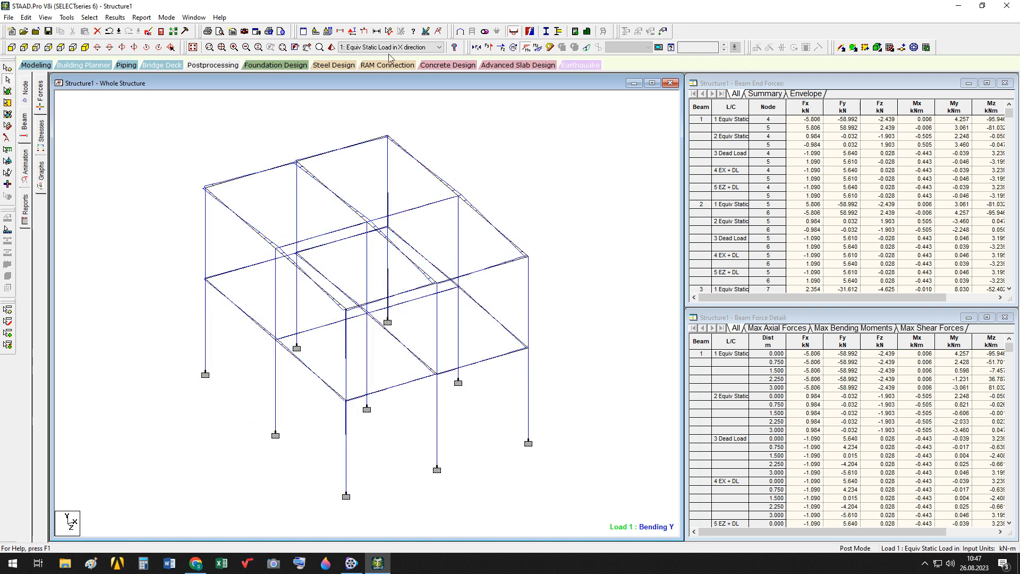
Switch to load case 3: Dead Load, check its beam bending moment diagrams and clear them from the frame
{"action": "left_click", "coordinate": [439, 48]}
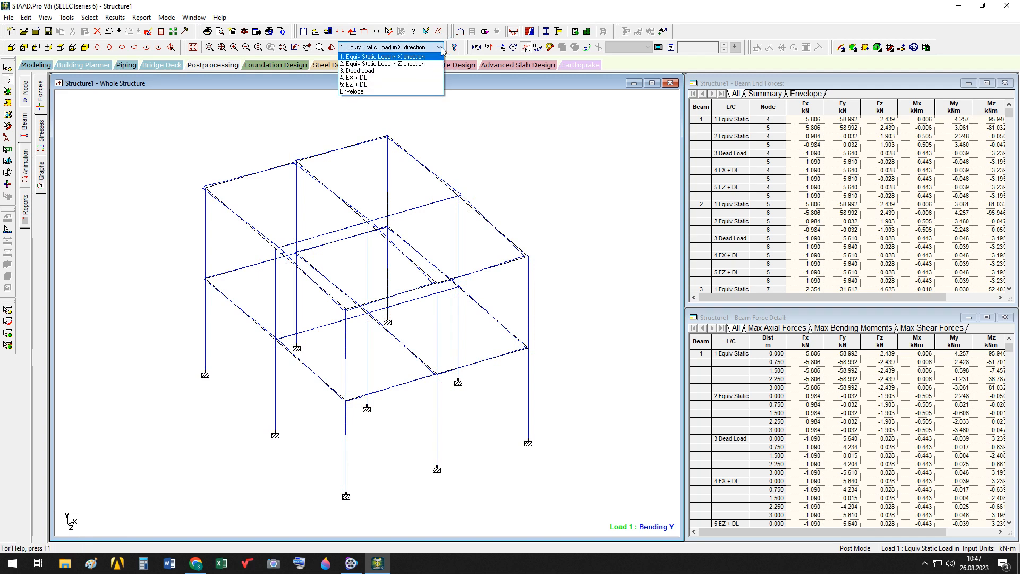
{"action": "left_click", "coordinate": [372, 70]}
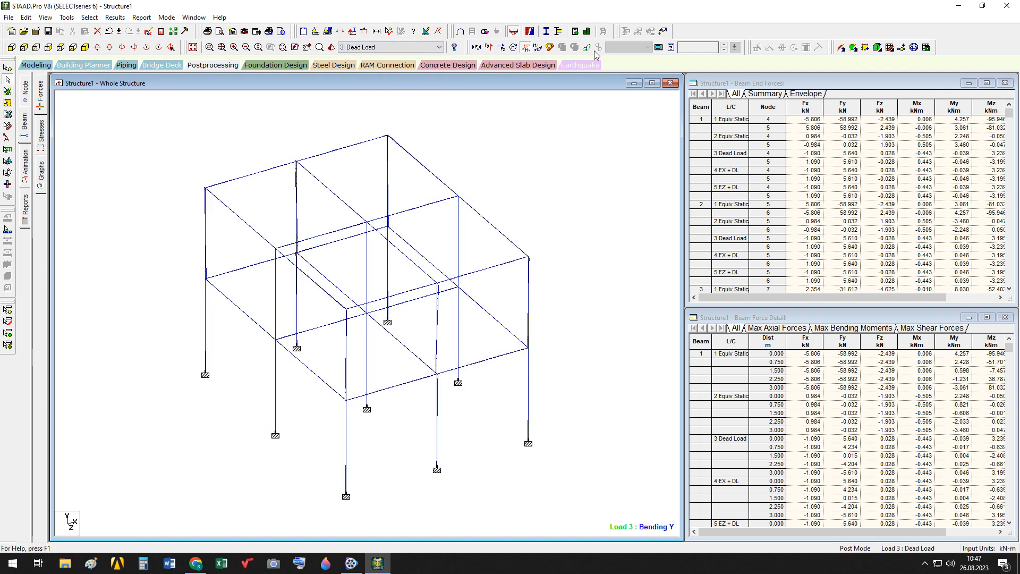
{"action": "left_click", "coordinate": [536, 50]}
{"action": "left_click", "coordinate": [535, 50]}
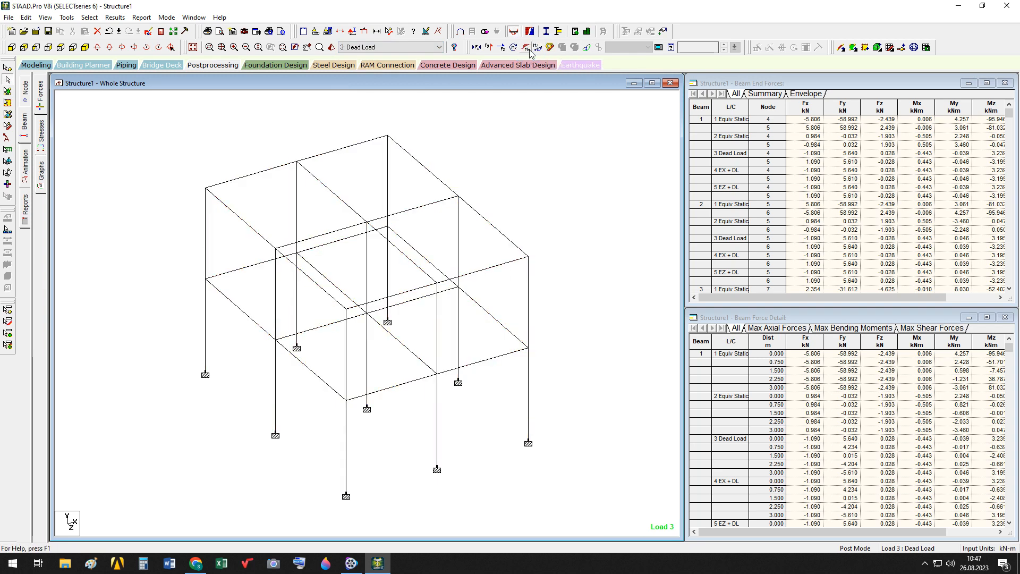
{"action": "left_click", "coordinate": [526, 50]}
{"action": "left_click", "coordinate": [524, 49]}
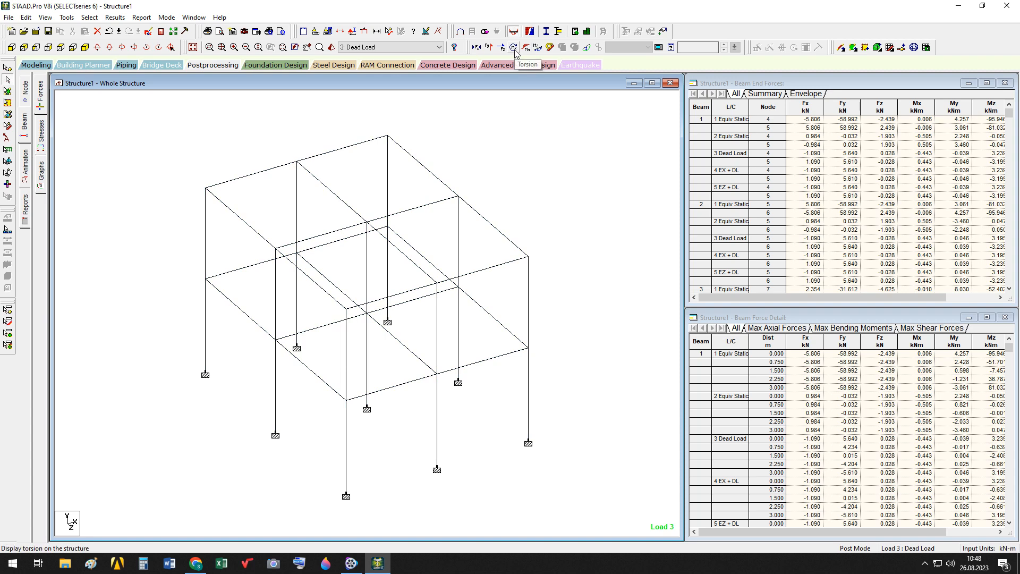
Examine the torsion, Shear Z, Shear Y and axial force diagrams for the dead load one at a time, hiding each after viewing
{"action": "left_click", "coordinate": [513, 47]}
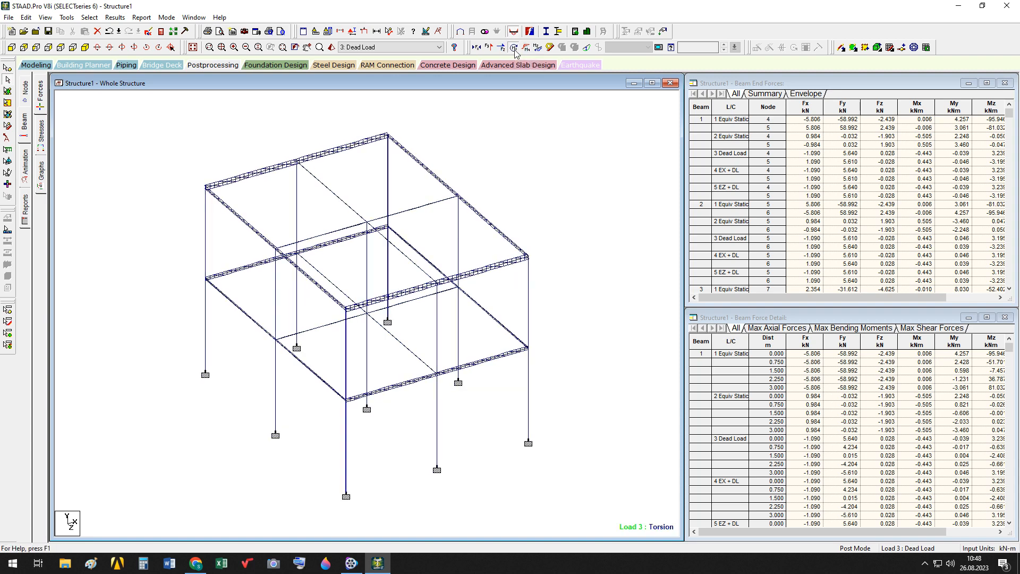
{"action": "left_click", "coordinate": [514, 48]}
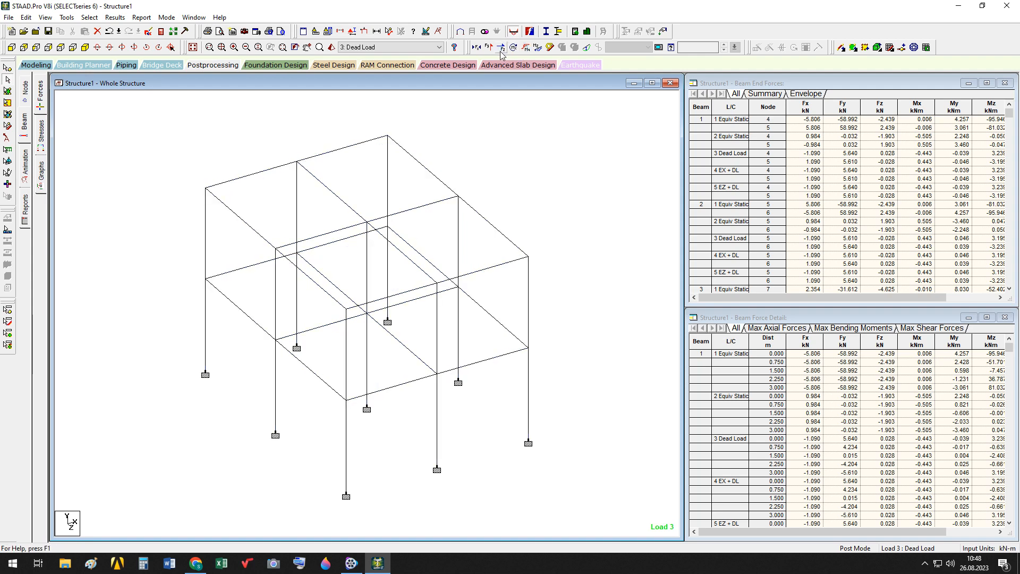
{"action": "left_click", "coordinate": [501, 52]}
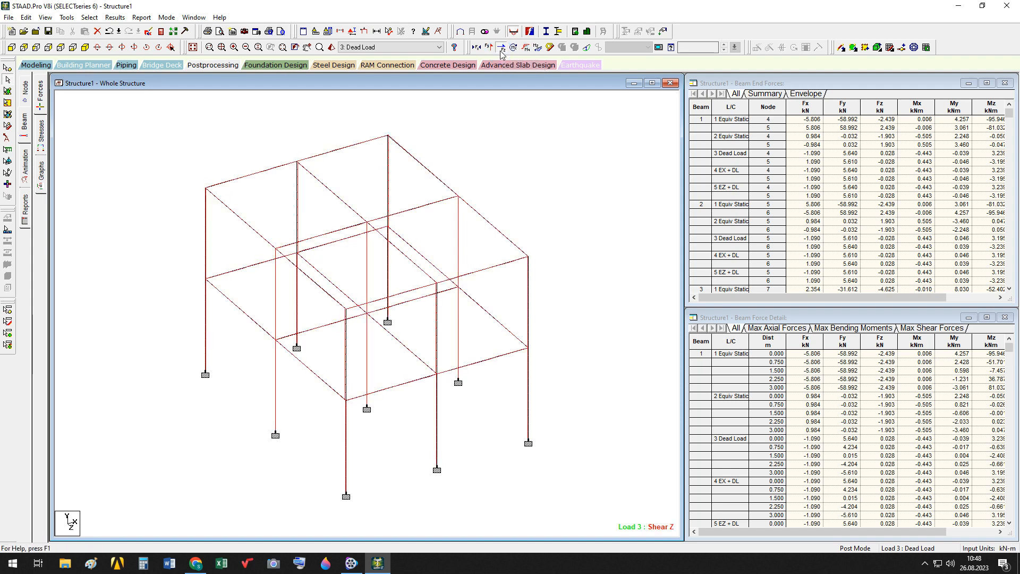
{"action": "left_click", "coordinate": [501, 52]}
{"action": "left_click", "coordinate": [489, 50]}
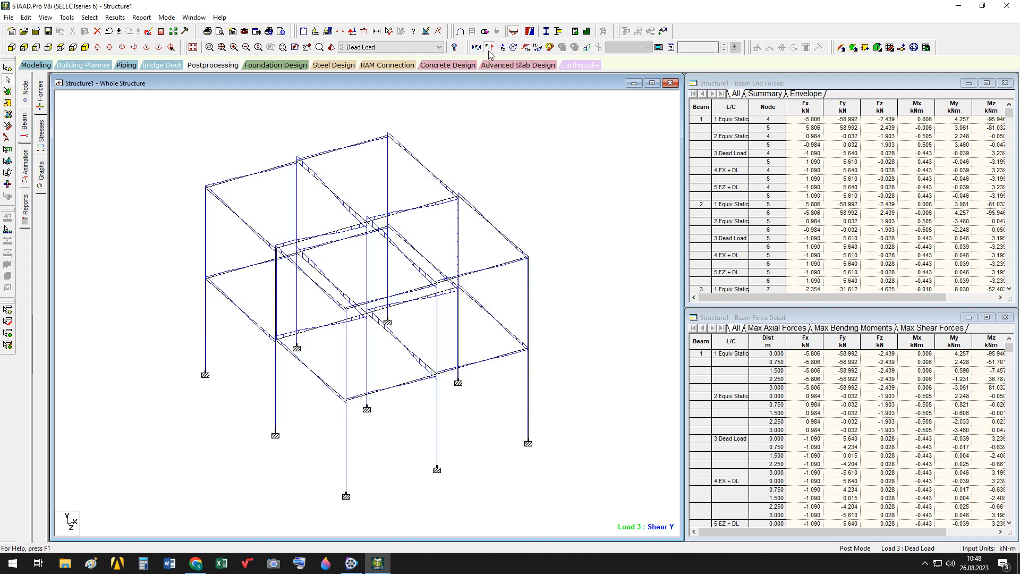
{"action": "left_click", "coordinate": [490, 50]}
{"action": "left_click", "coordinate": [477, 48]}
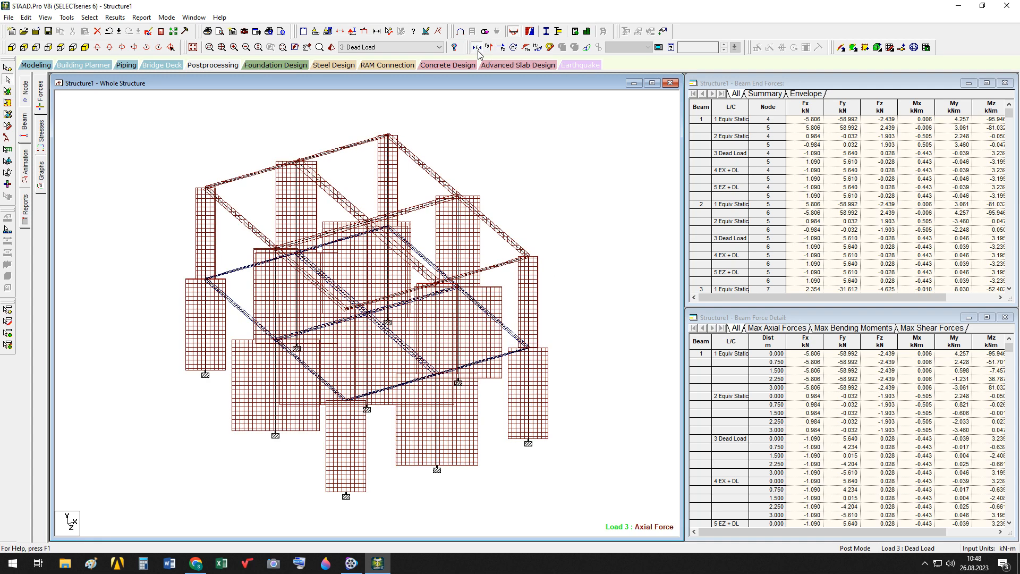
{"action": "left_click", "coordinate": [477, 49]}
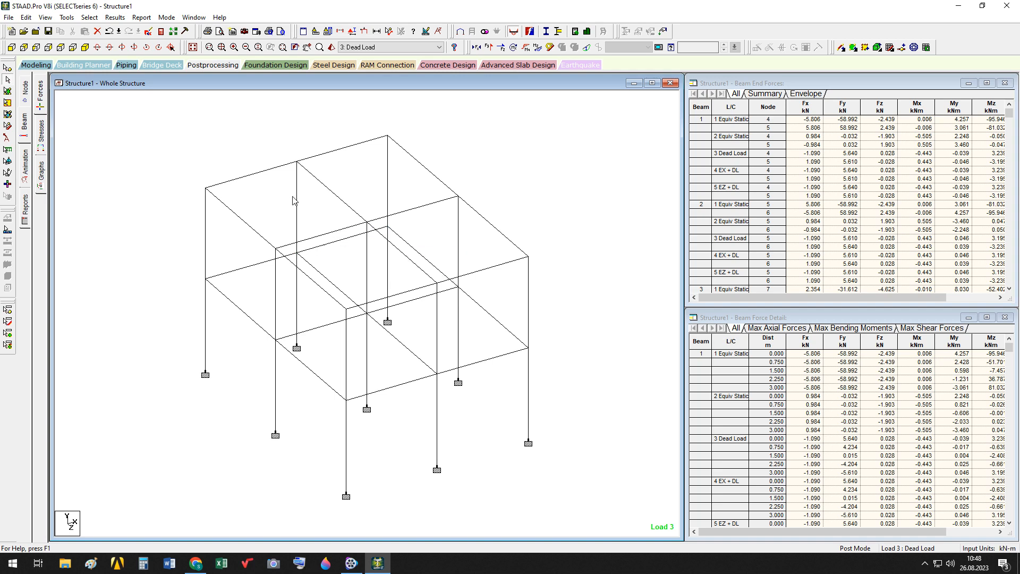
Inspect the shear and bending results of the roof beam between nodes 7 and 8, close its properties and deselect it
{"action": "double_click", "coordinate": [260, 171]}
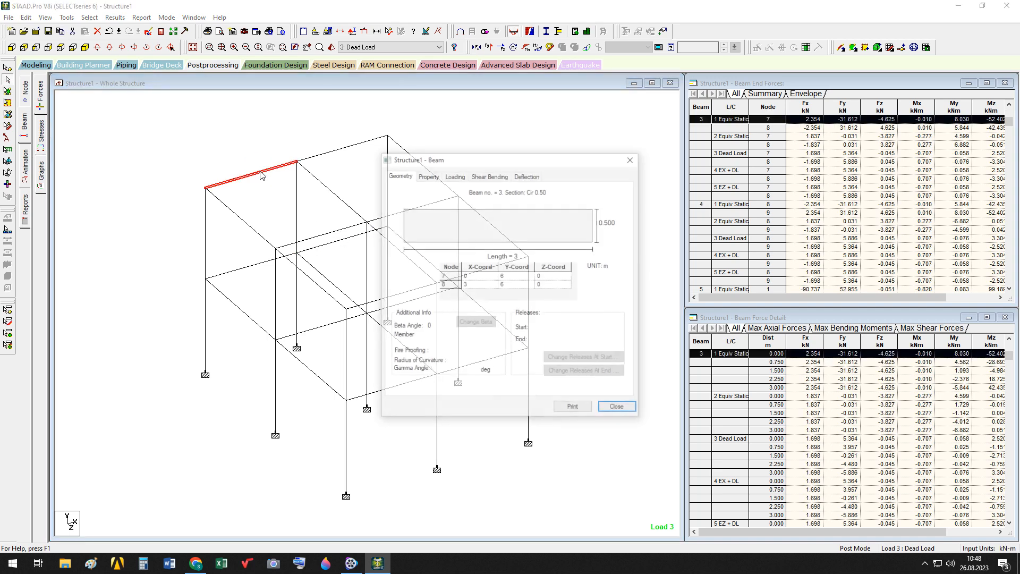
{"action": "left_click", "coordinate": [489, 179]}
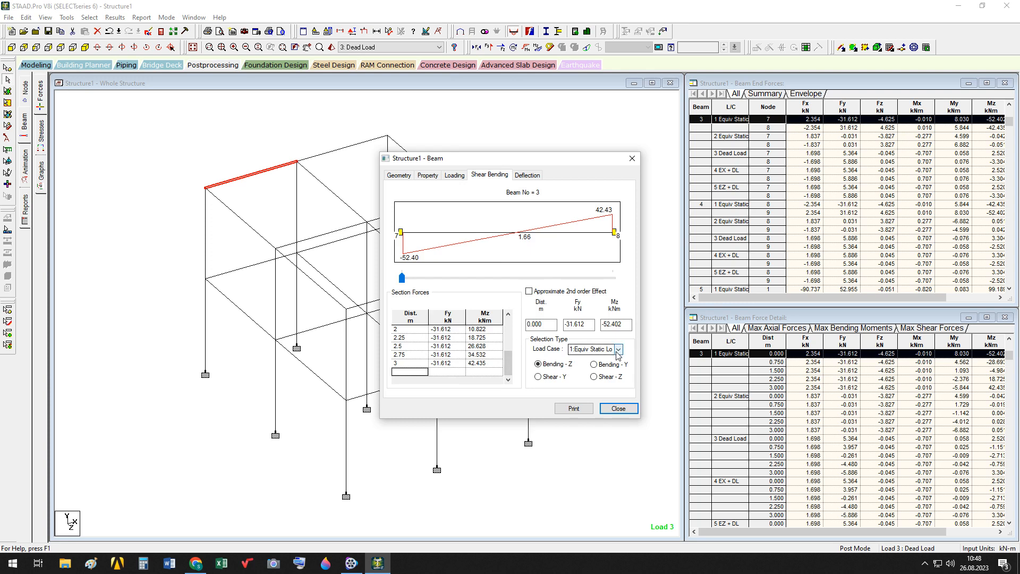
{"action": "left_click", "coordinate": [618, 409]}
{"action": "left_click", "coordinate": [511, 183]}
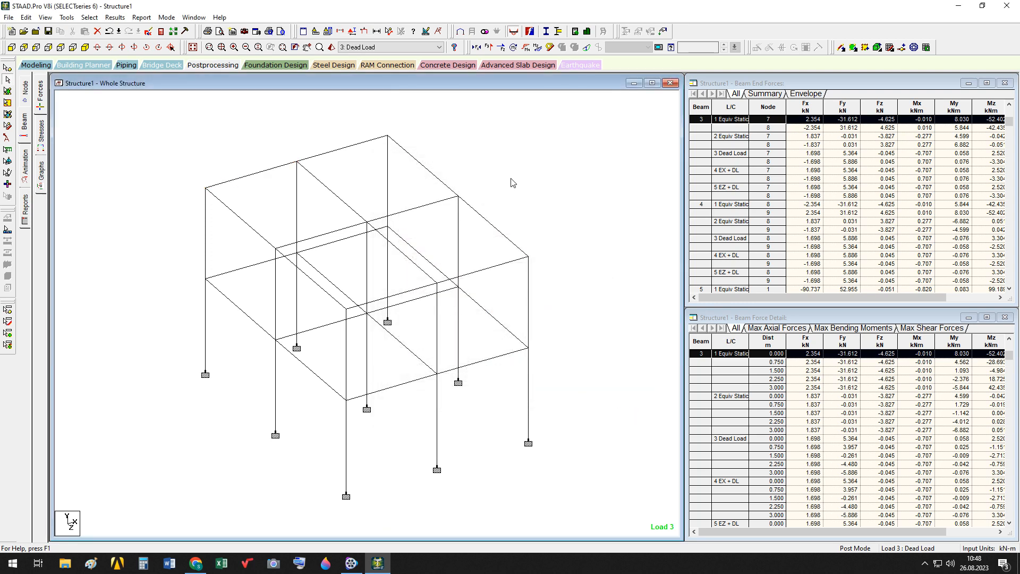
{"action": "left_click", "coordinate": [351, 563]}
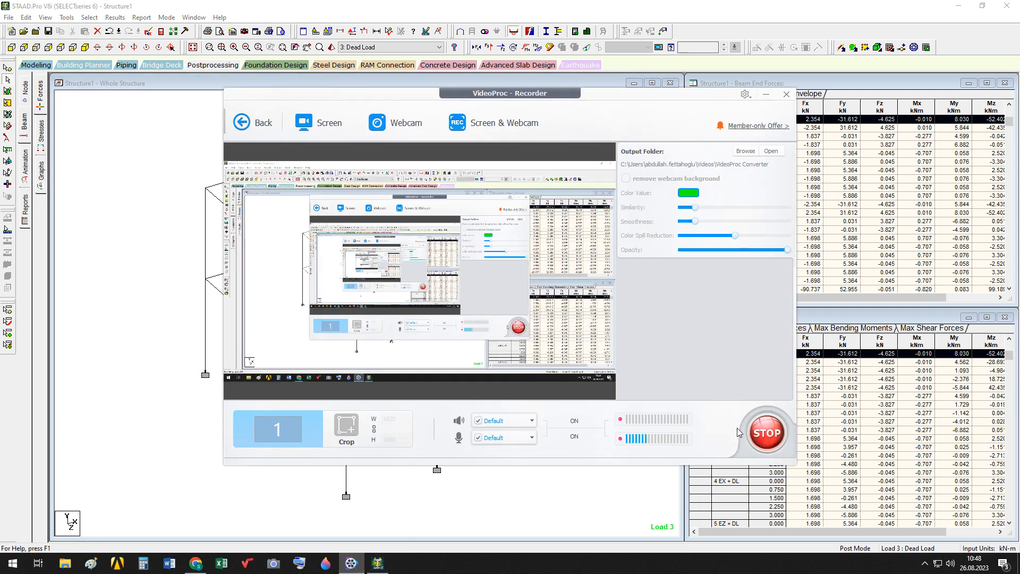